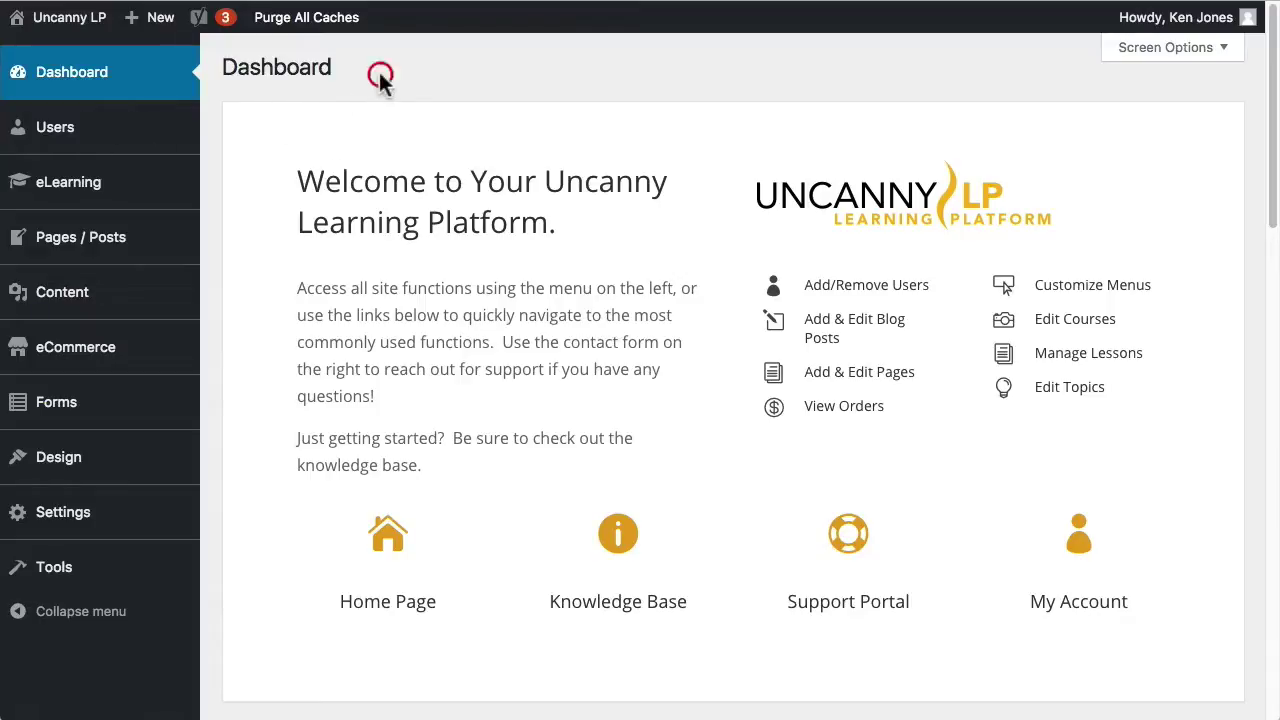
# - Expand the Users menu in the admin sidebar from the Dashboard
pyautogui.click(60, 133)
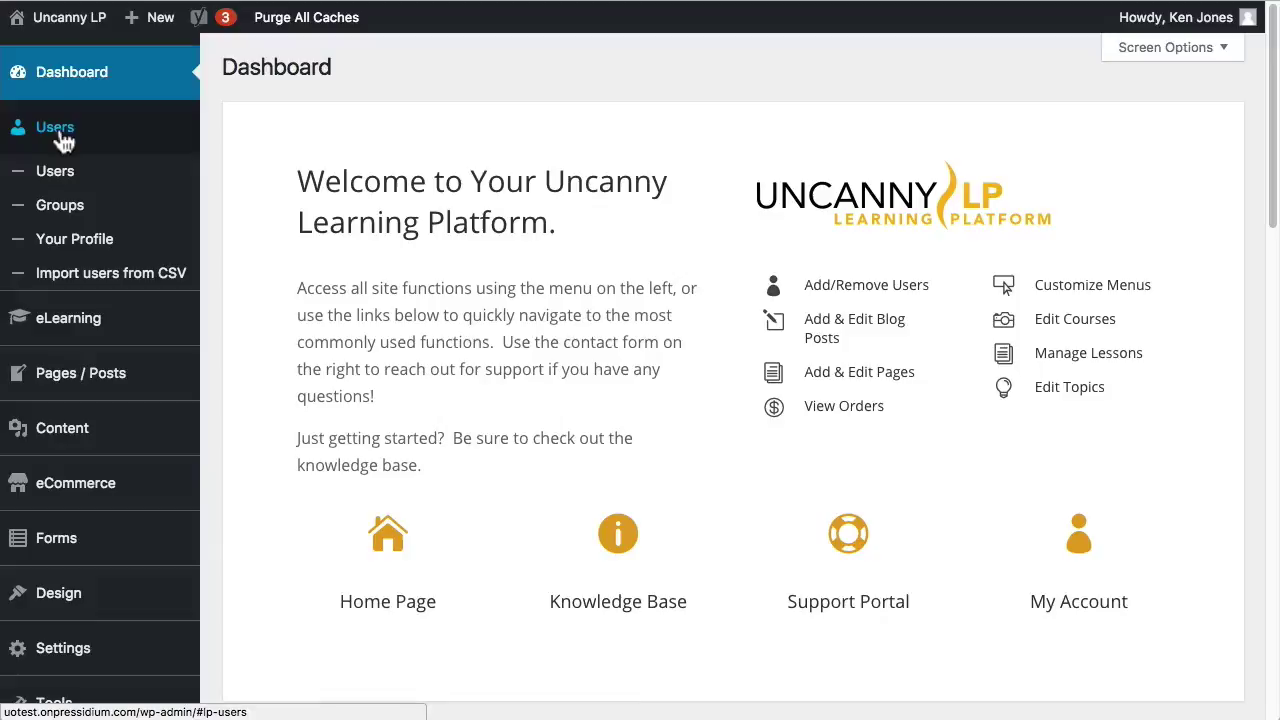
# - Open Users > Users and hide the Posts column through Screen Options
pyautogui.moveTo(71, 172)
pyautogui.click(228, 173)
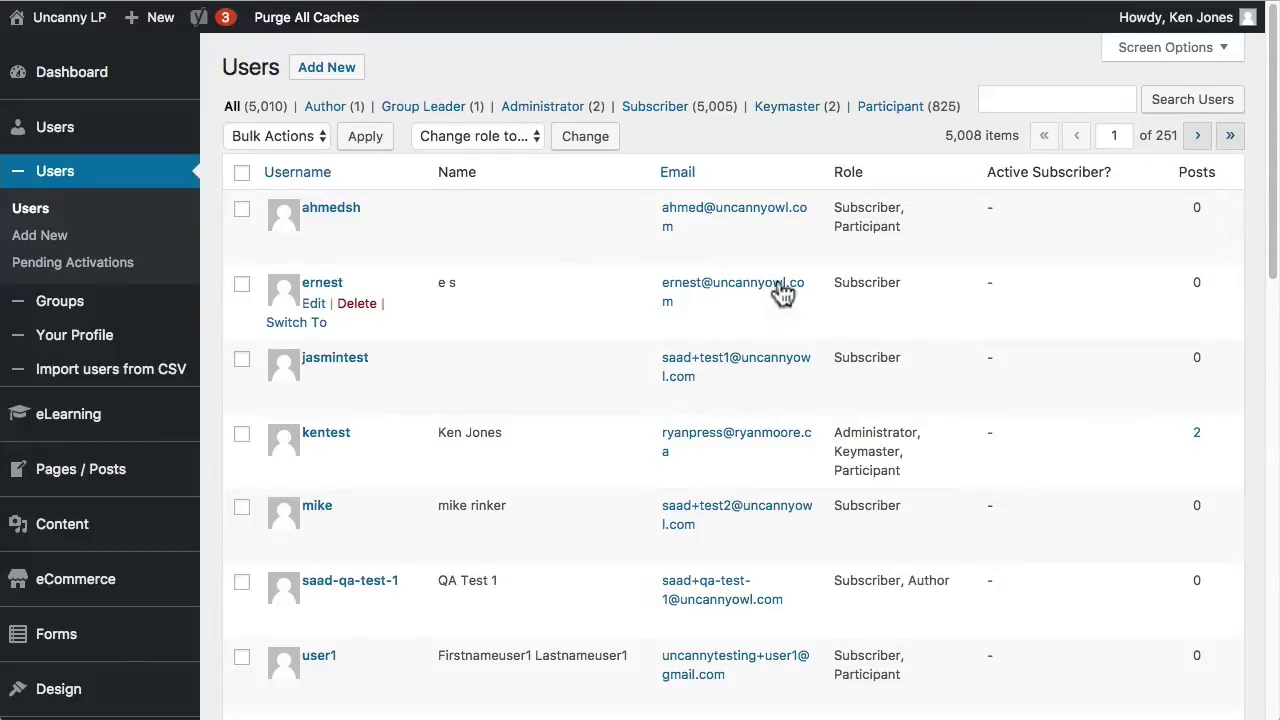
pyautogui.click(1203, 48)
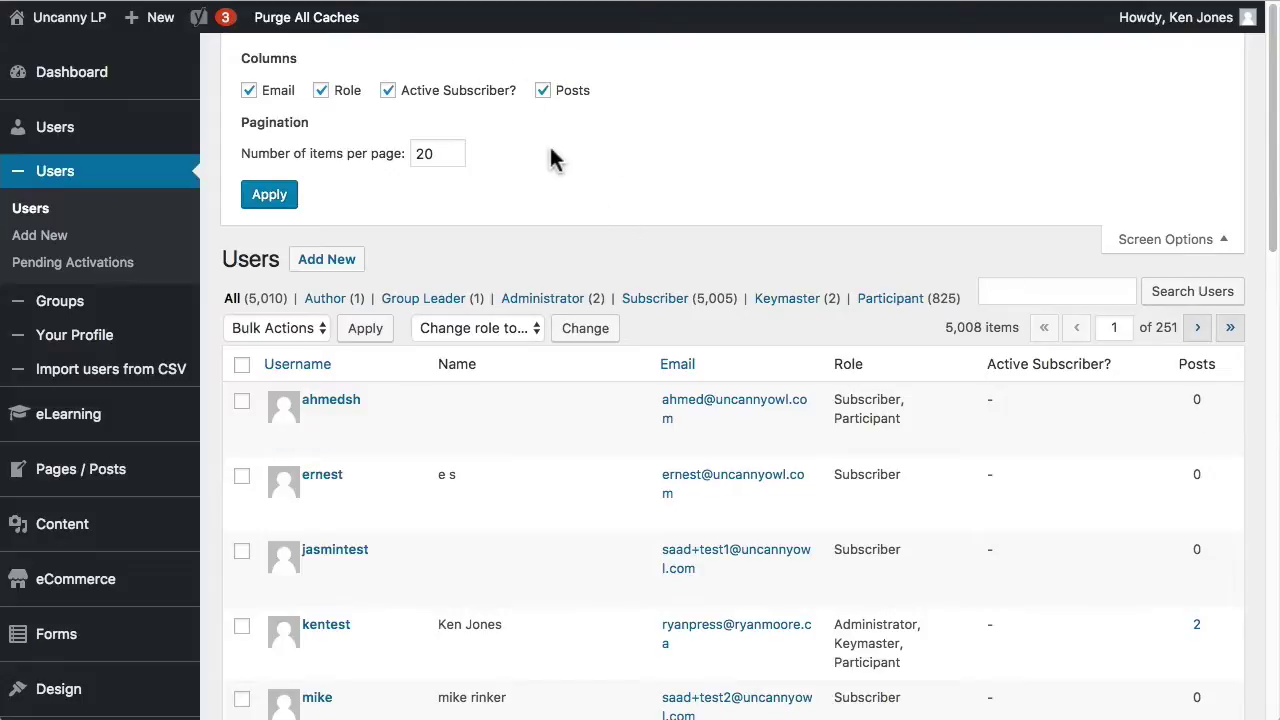
pyautogui.click(543, 91)
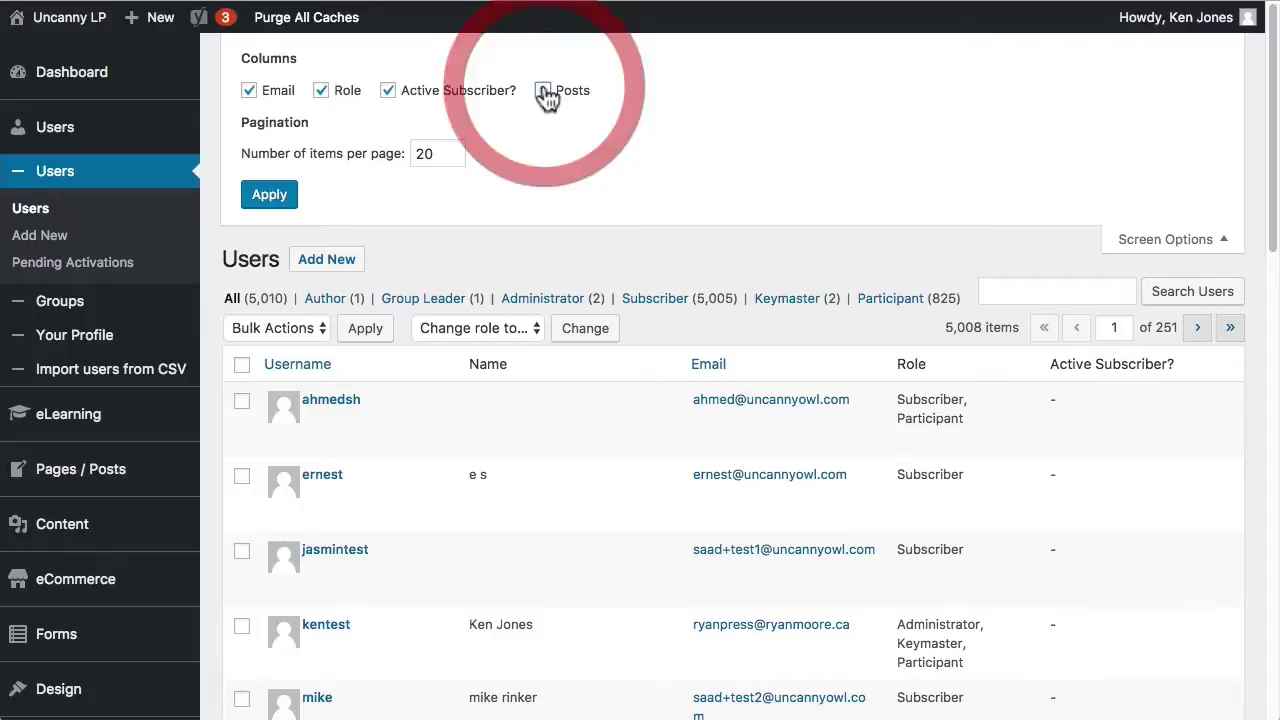
pyautogui.click(1158, 240)
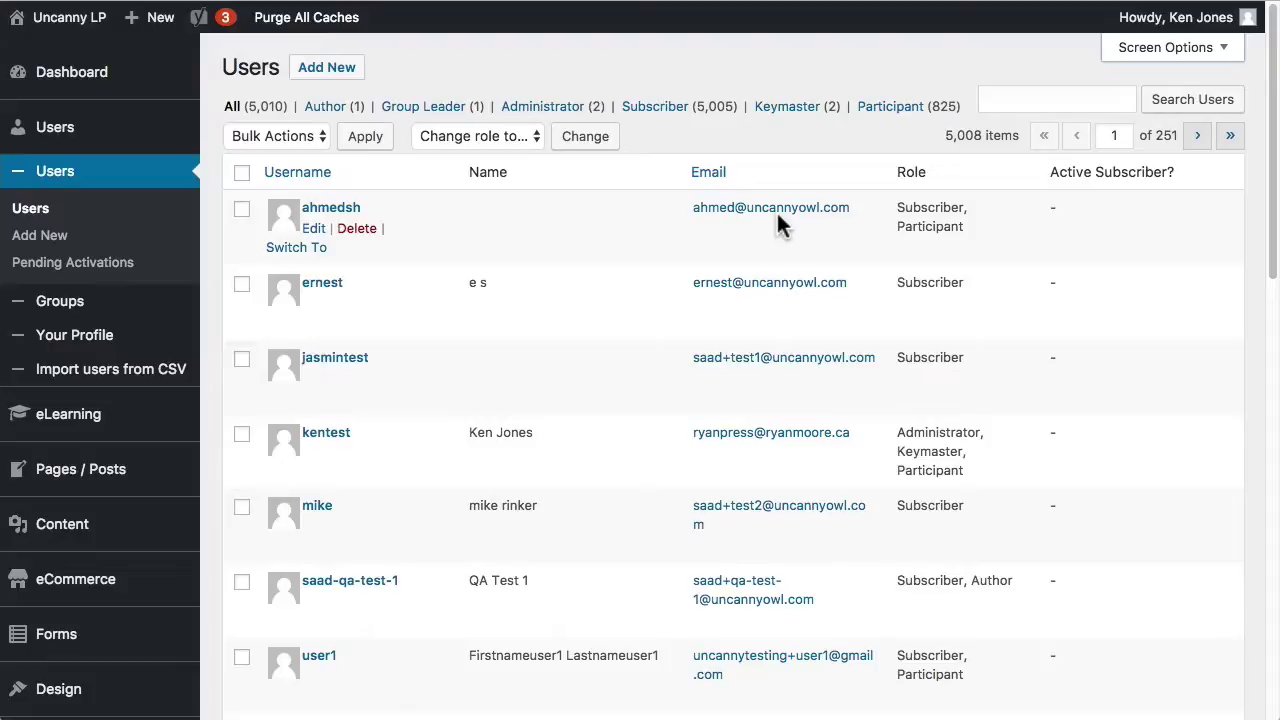
pyautogui.tripleClick(968, 138)
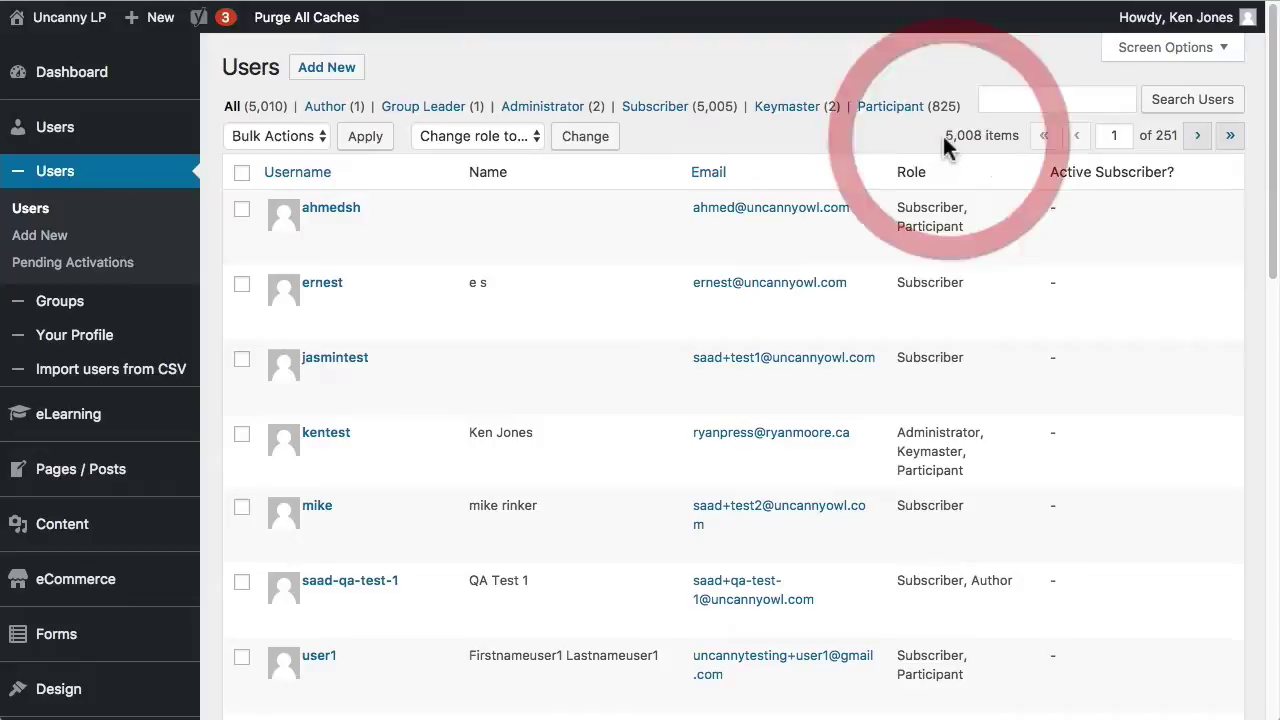
pyautogui.moveTo(966, 131); pyautogui.dragTo(953, 136)
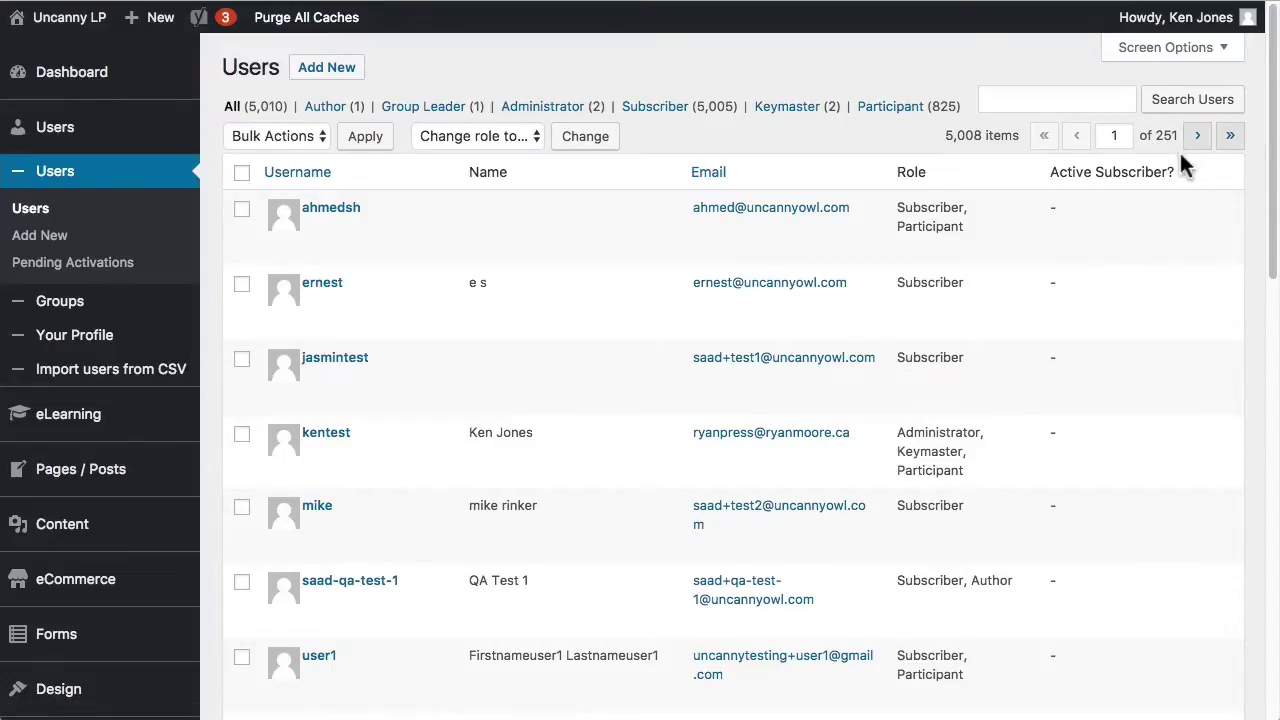
pyautogui.scroll(-3, 1158, 315)
pyautogui.scroll(-5, 1151, 309)
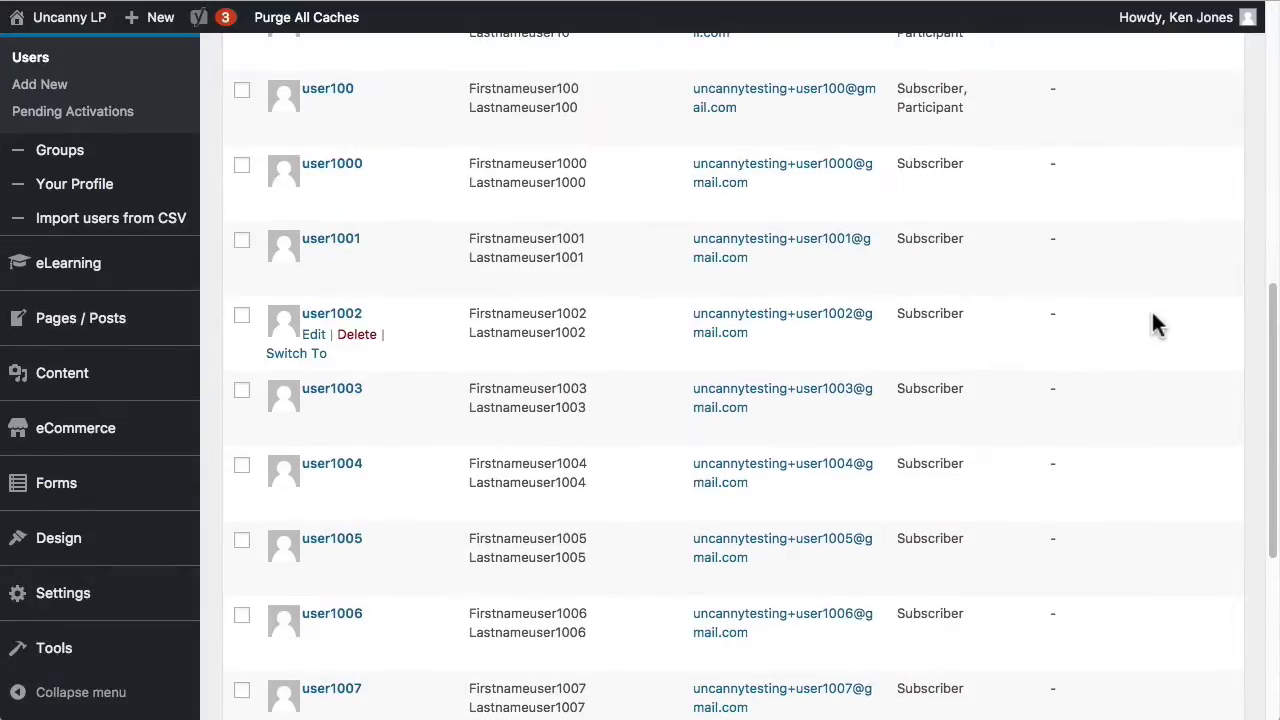
pyautogui.scroll(-4, 1151, 309)
pyautogui.scroll(12, 1150, 330)
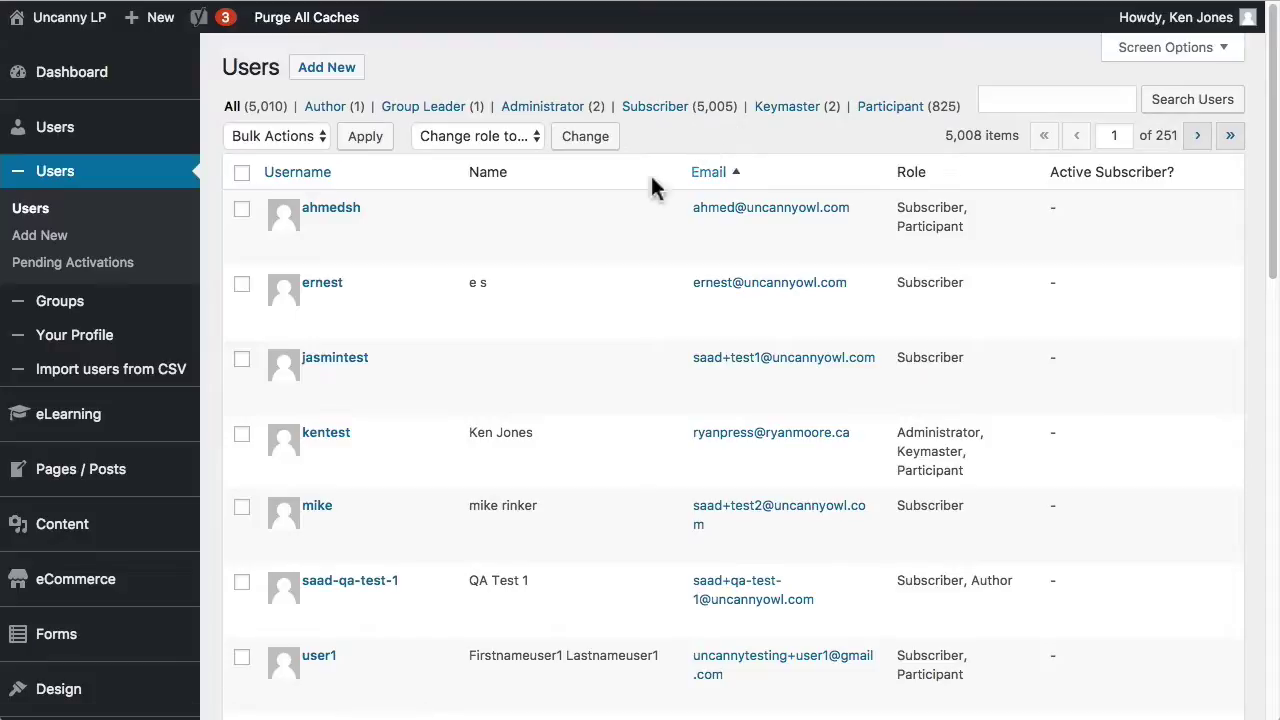
# - Open the administrator's own profile from the Users list and scroll through its options
pyautogui.moveTo(375, 250)
pyautogui.moveTo(380, 277)
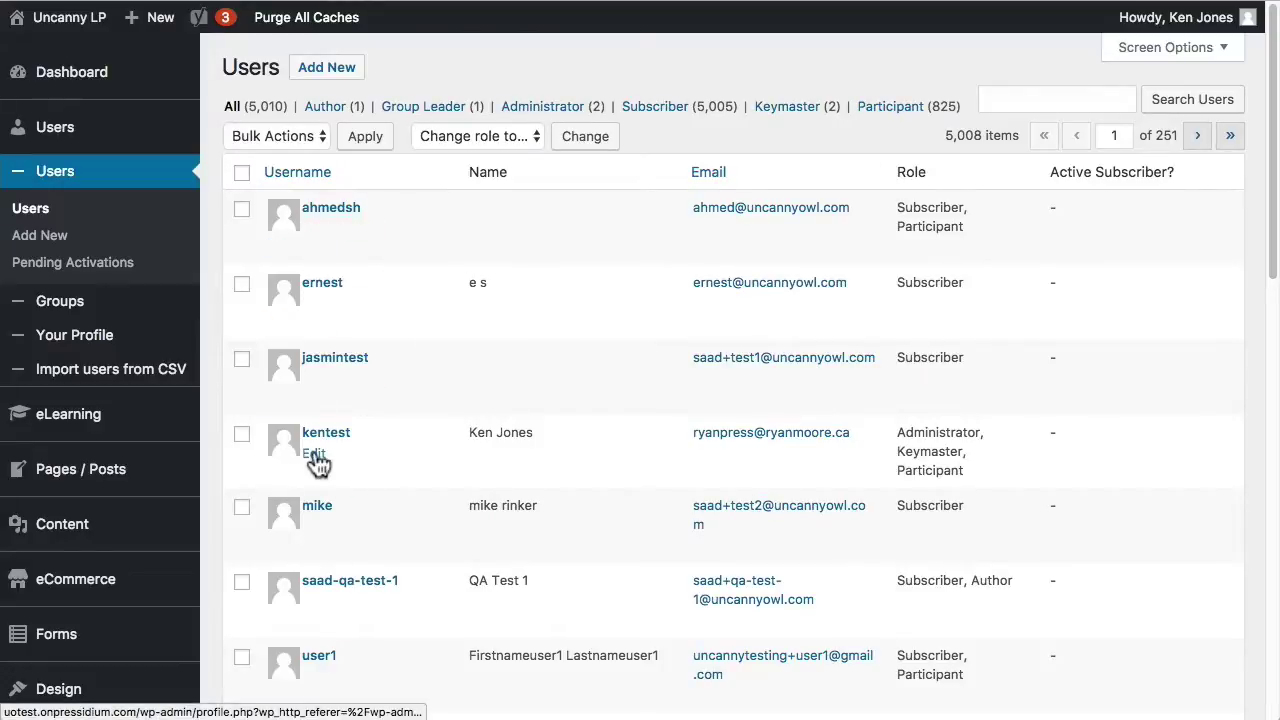
pyautogui.click(316, 452)
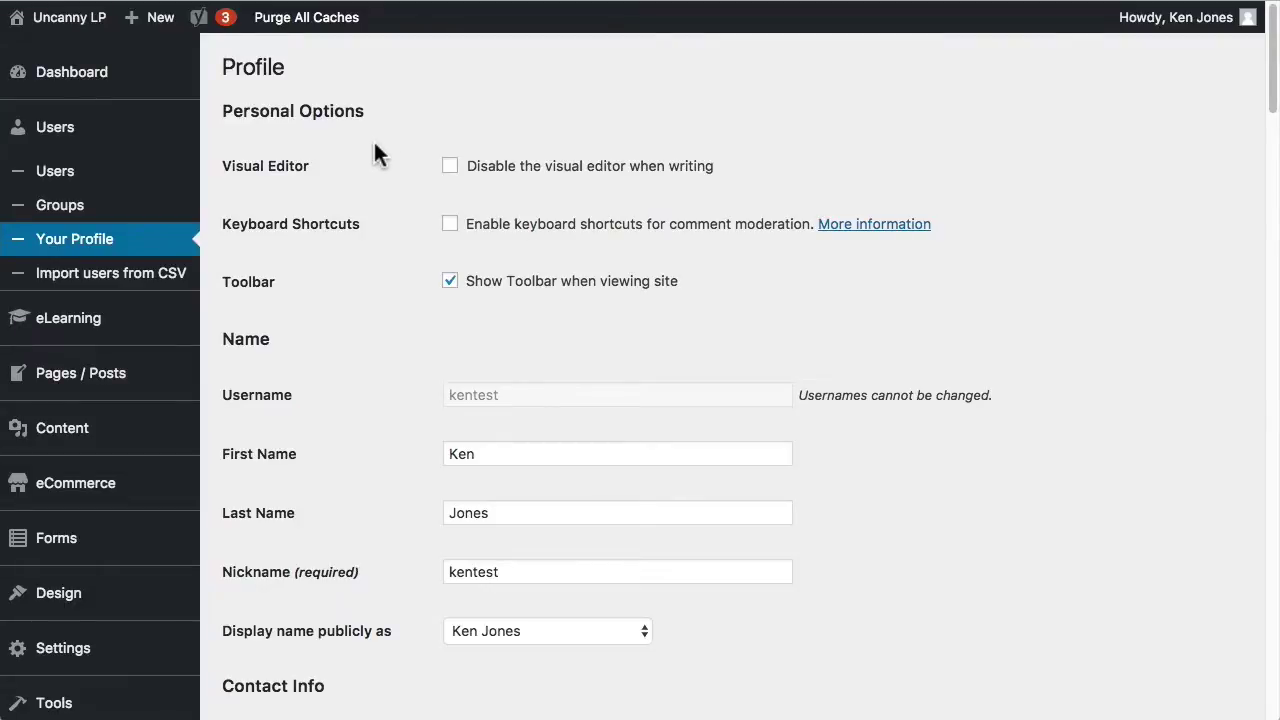
pyautogui.scroll(-1, 397, 330)
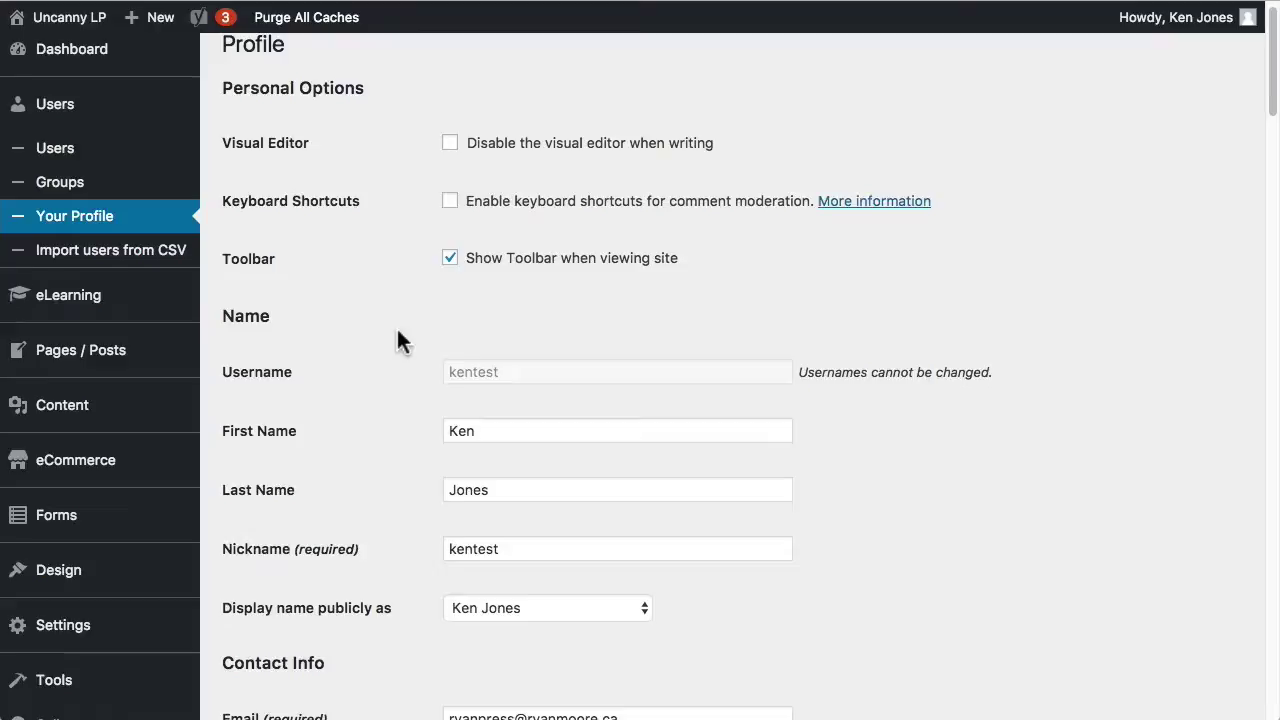
pyautogui.scroll(-1, 397, 340)
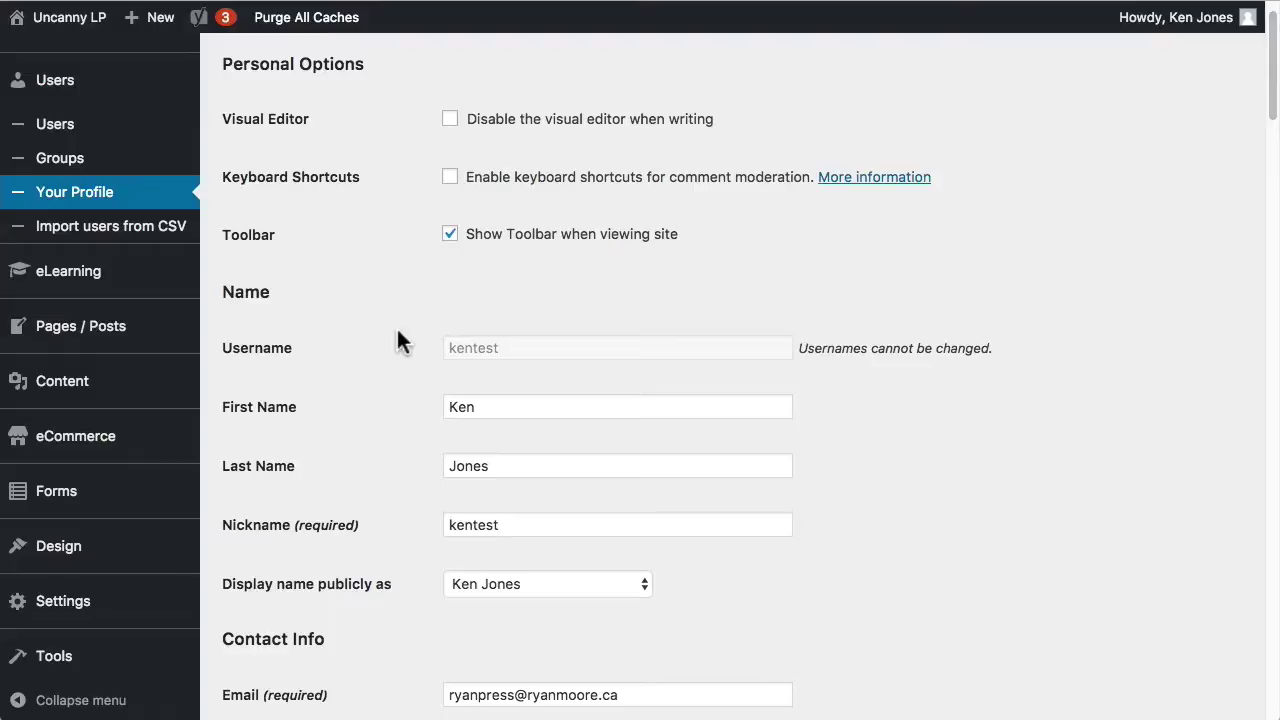
pyautogui.scroll(1, 346, 271)
pyautogui.scroll(-1, 350, 283)
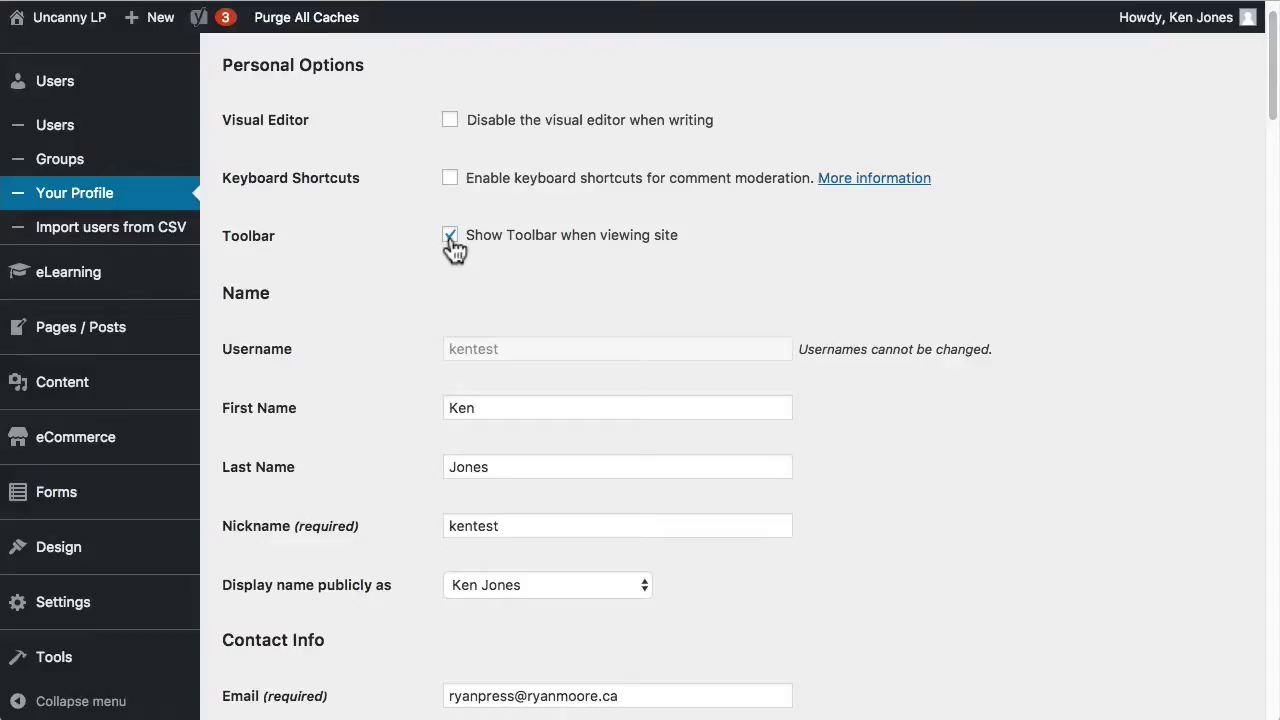
# - Open Tools > Uncanny Toolkit and scroll through the list of modules
pyautogui.click(62, 677)
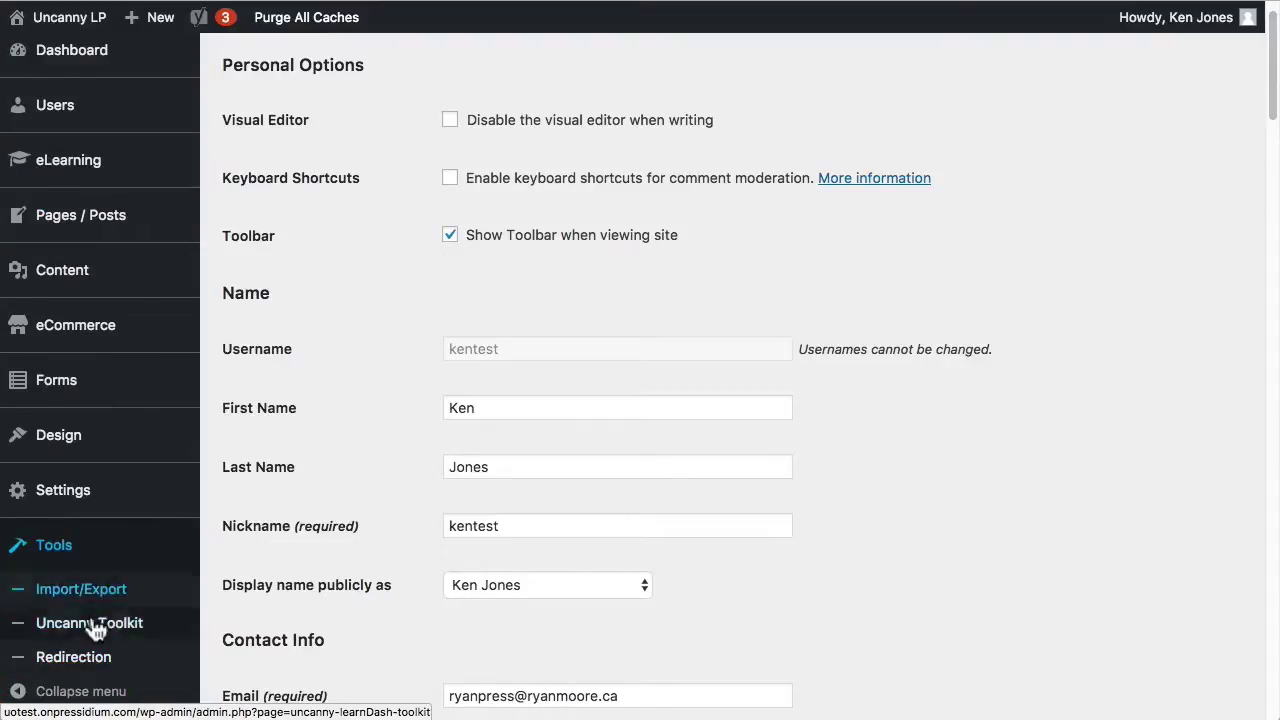
pyautogui.moveTo(65, 630)
pyautogui.click(250, 625)
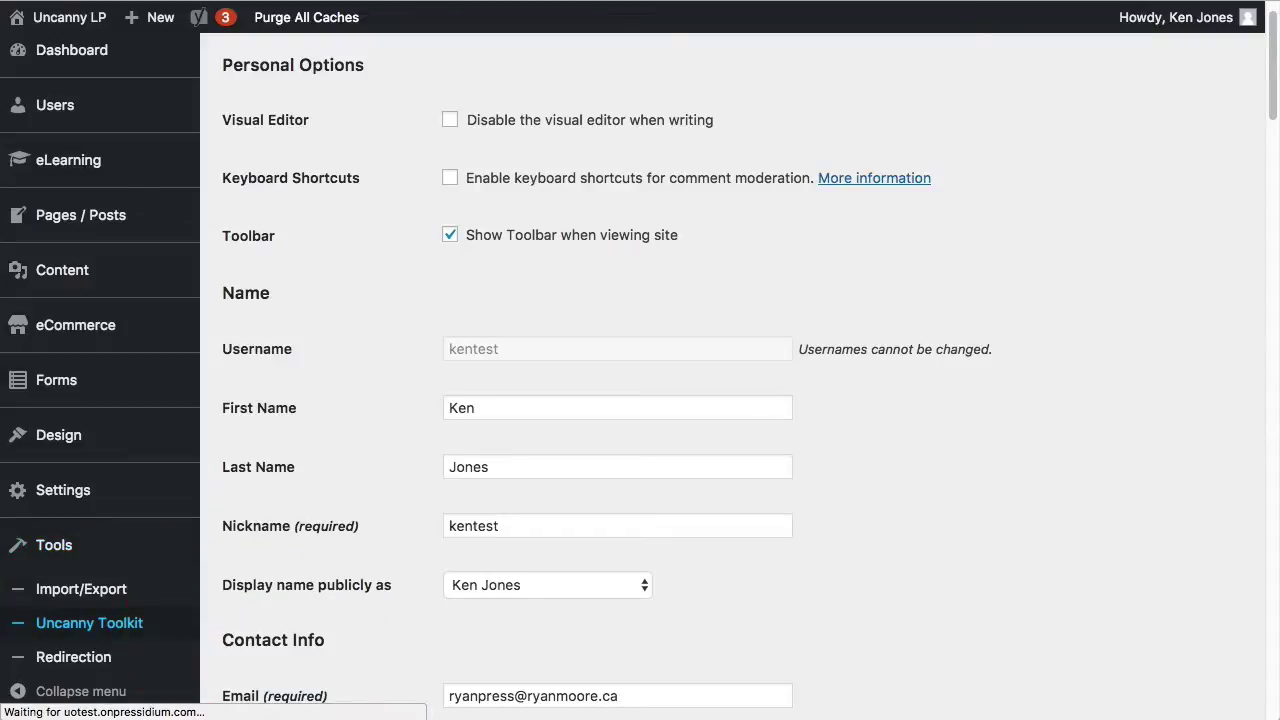
pyautogui.scroll(-5, 1178, 282)
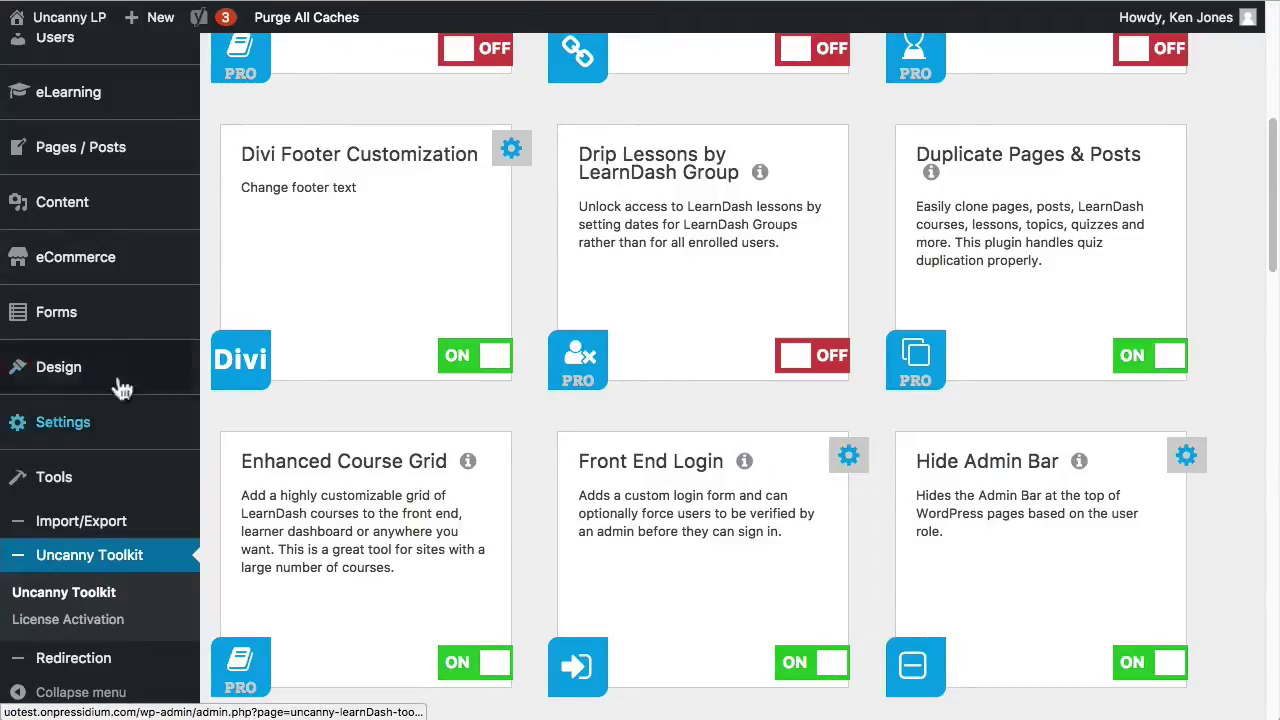
pyautogui.scroll(1, 40, 100)
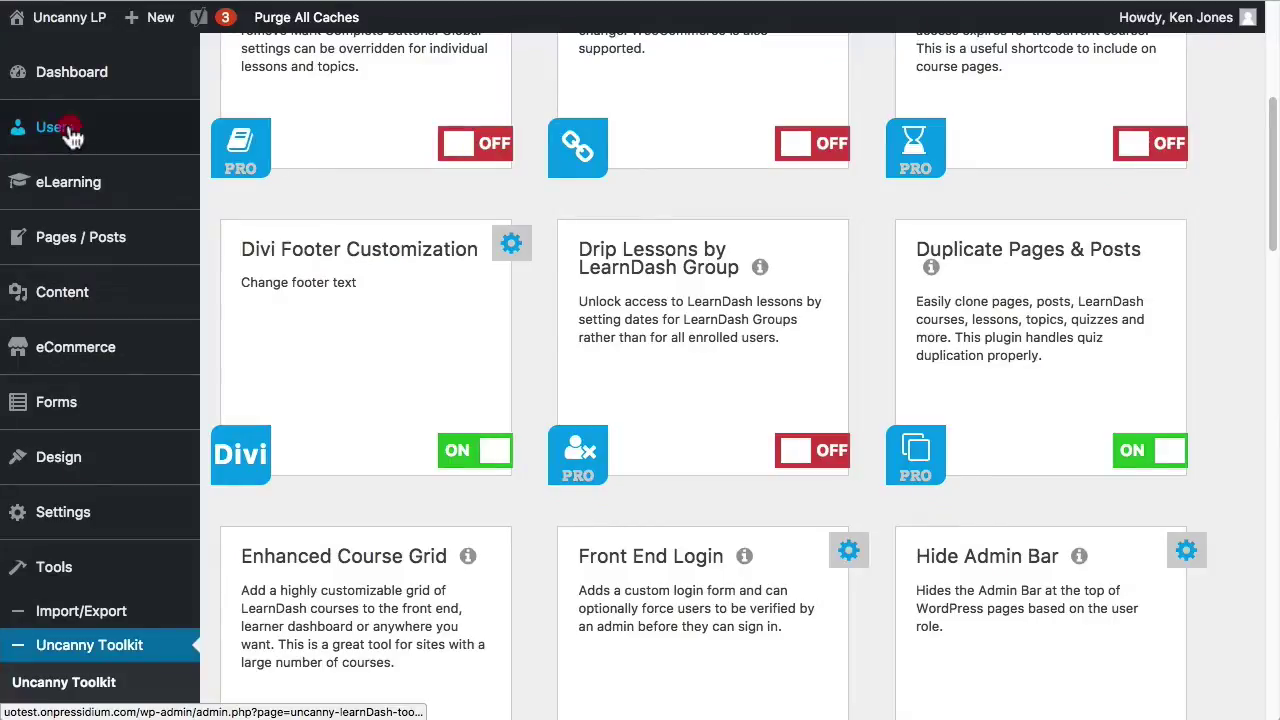
pyautogui.click(62, 130)
# - Reopen the administrator's profile from the Users list and scroll down past Contact Info
pyautogui.click(49, 118)
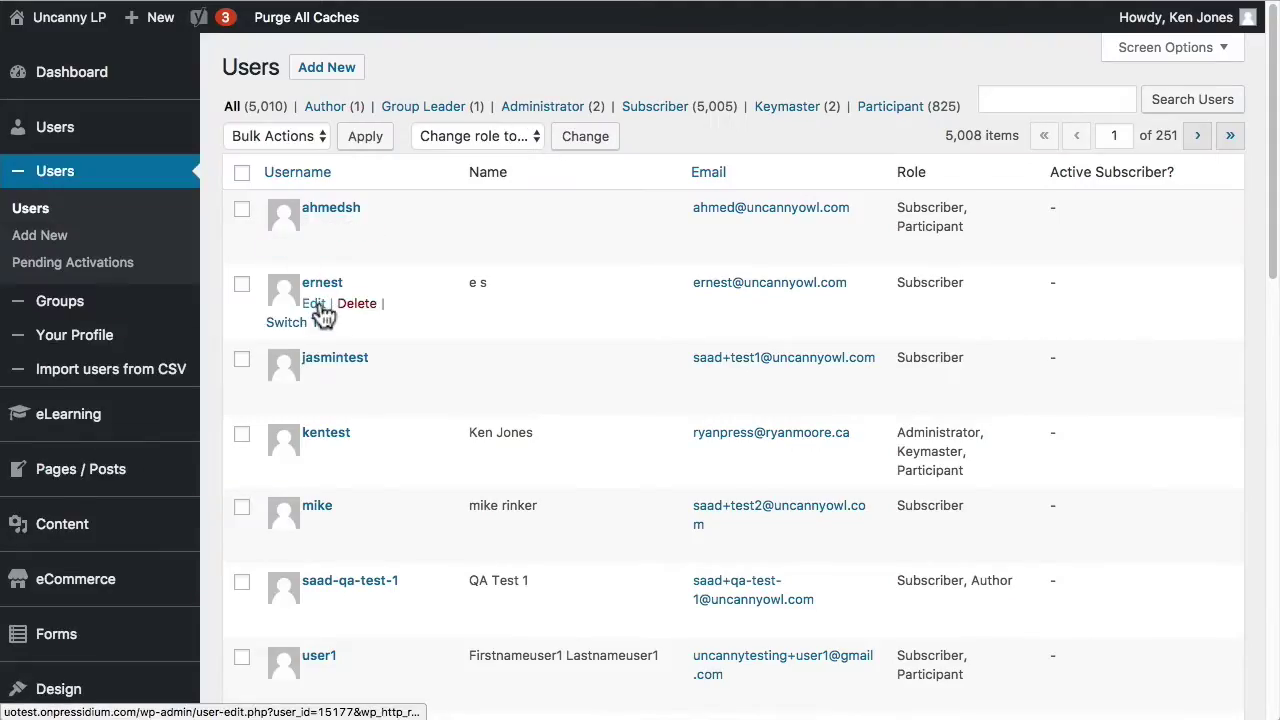
pyautogui.click(311, 452)
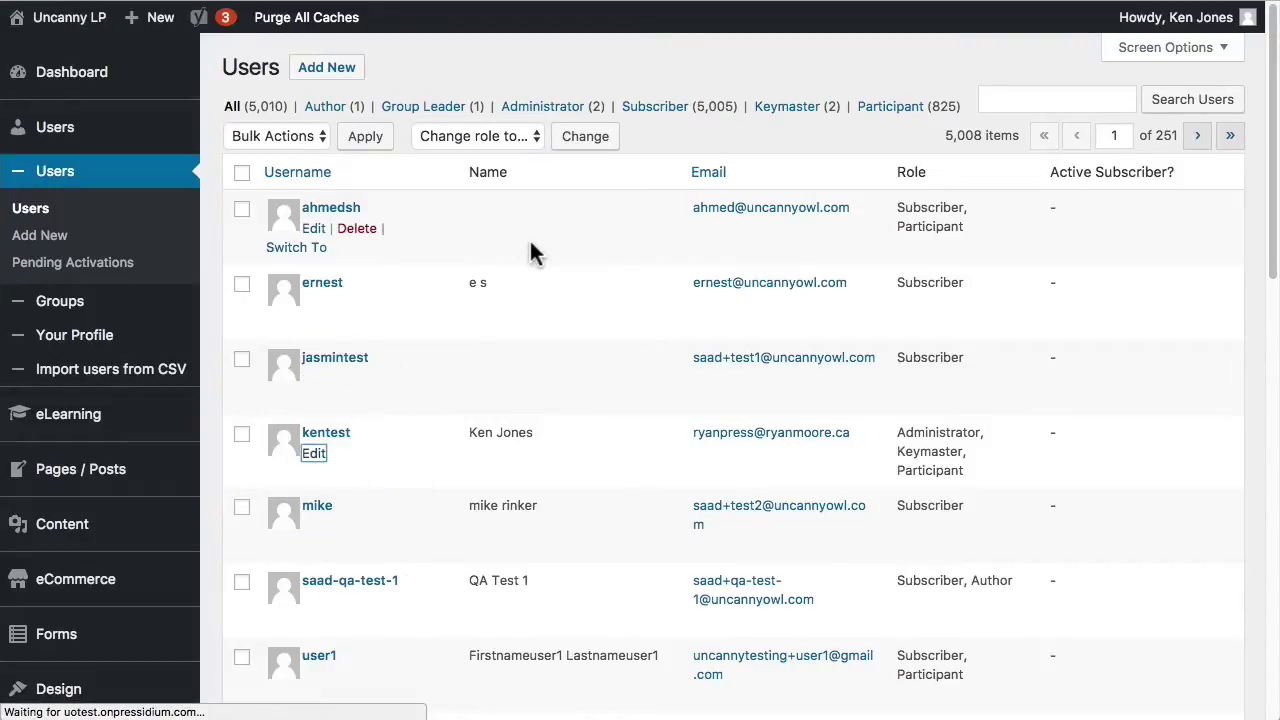
pyautogui.scroll(-2, 398, 310)
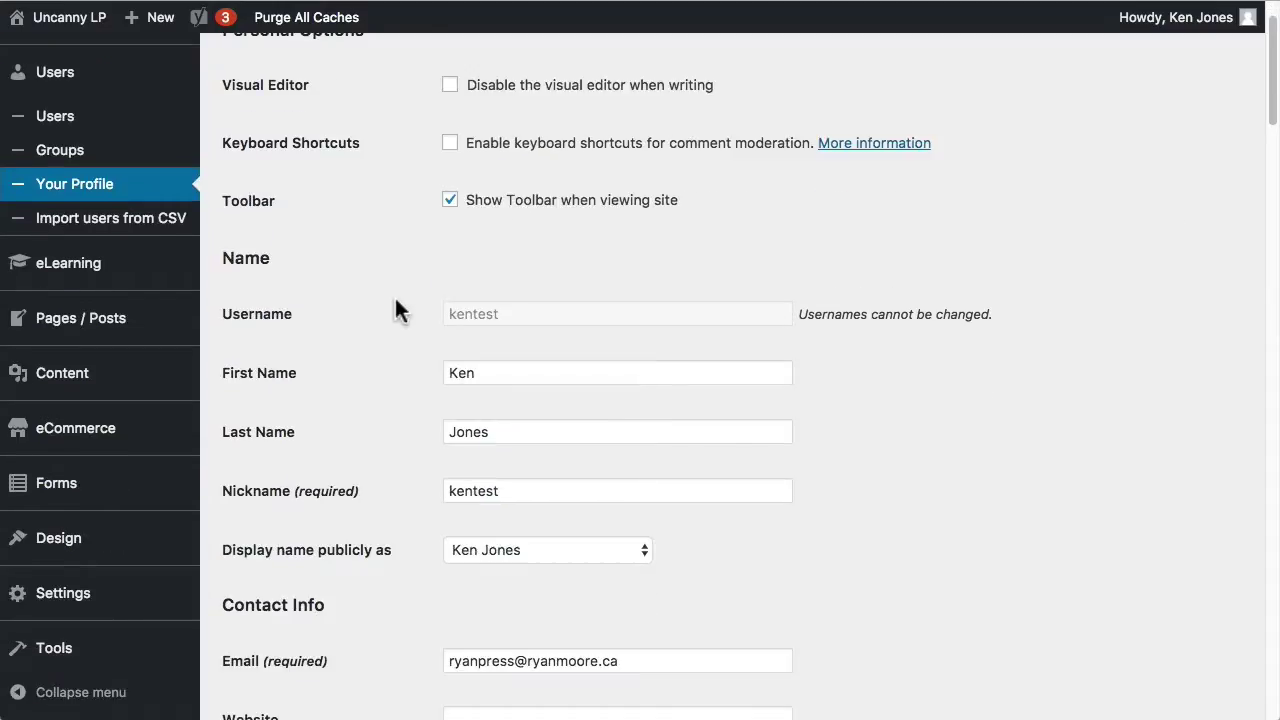
pyautogui.scroll(-2, 520, 300)
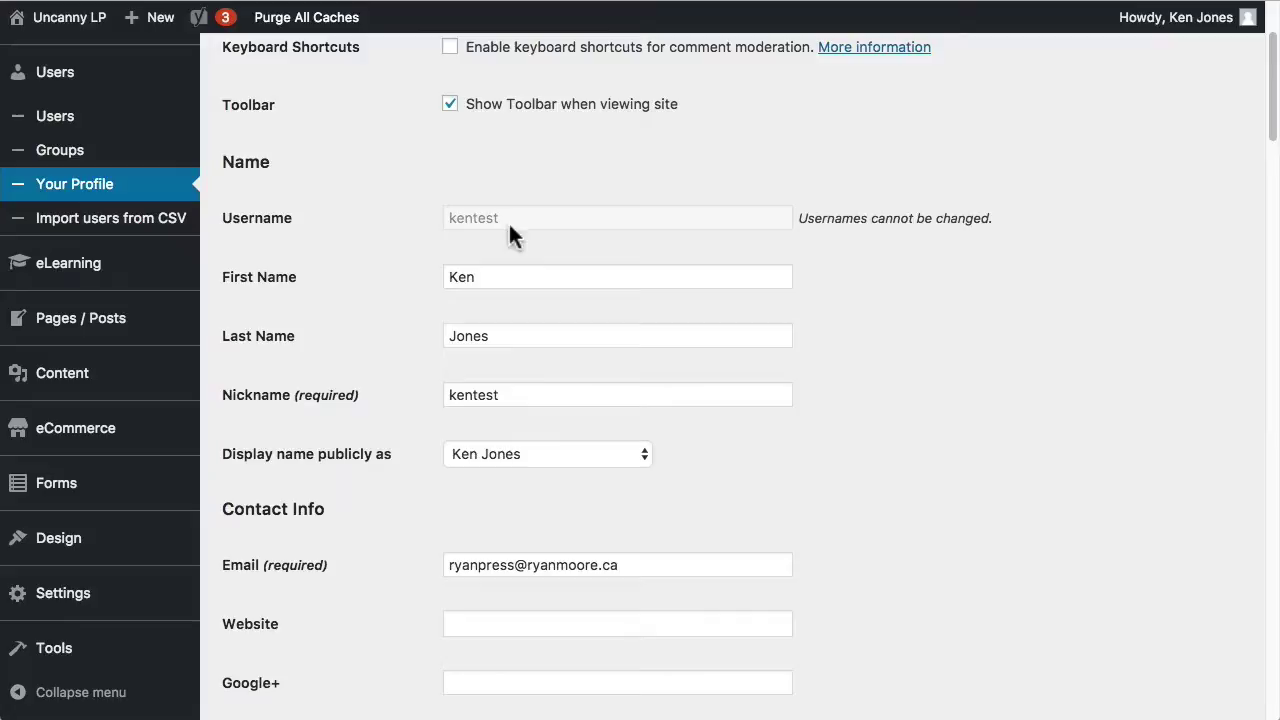
pyautogui.moveTo(495, 218); pyautogui.dragTo(437, 217)
pyautogui.scroll(-3, 513, 277)
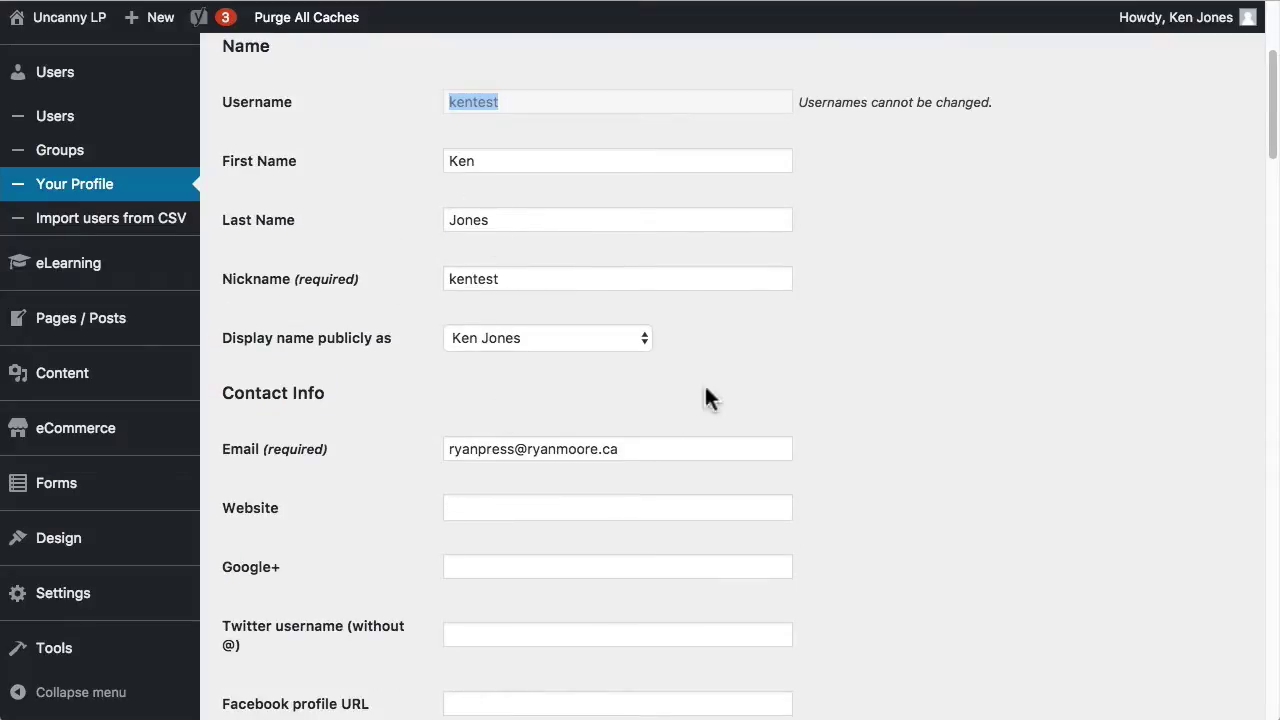
pyautogui.scroll(-1, 839, 355)
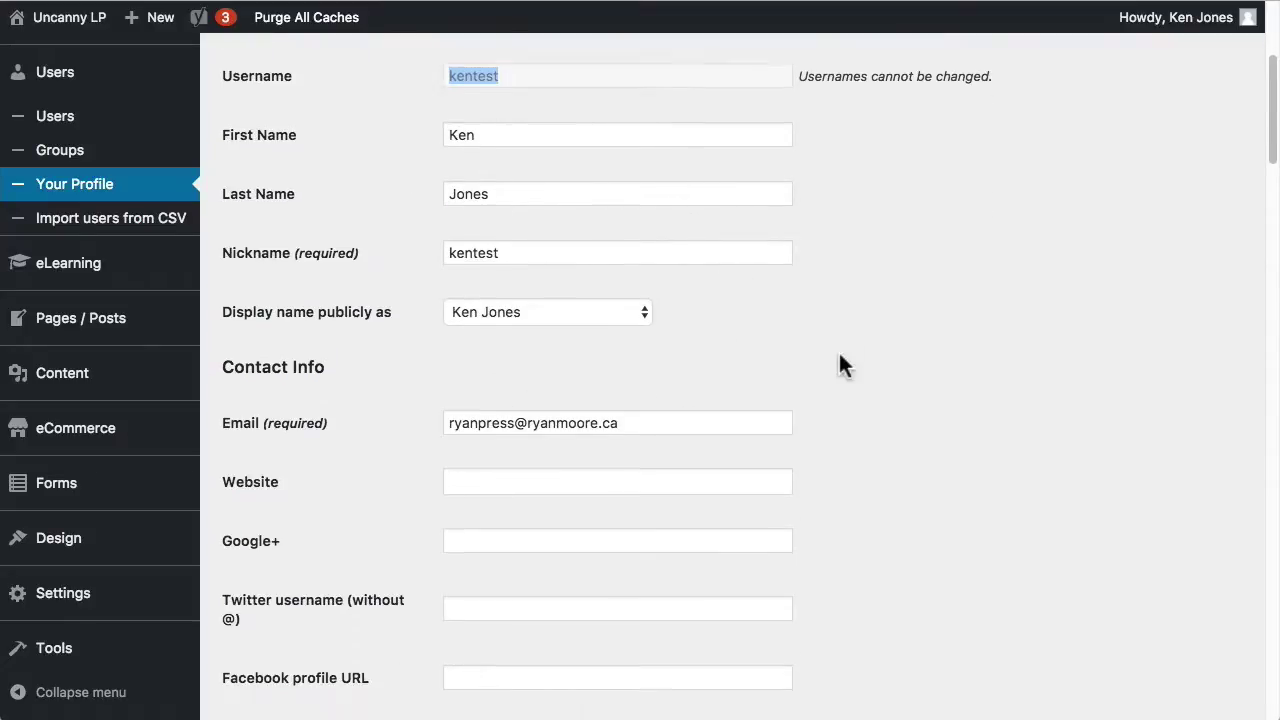
pyautogui.scroll(-4, 835, 360)
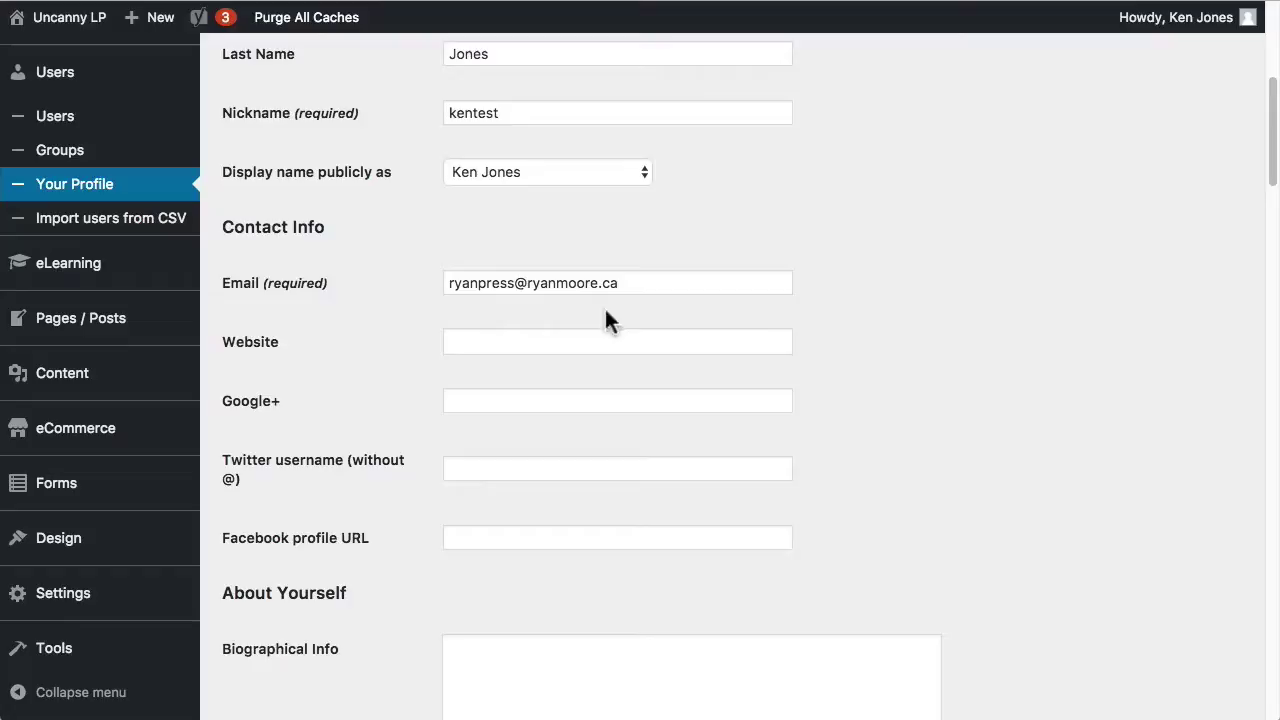
pyautogui.scroll(-3, 752, 330)
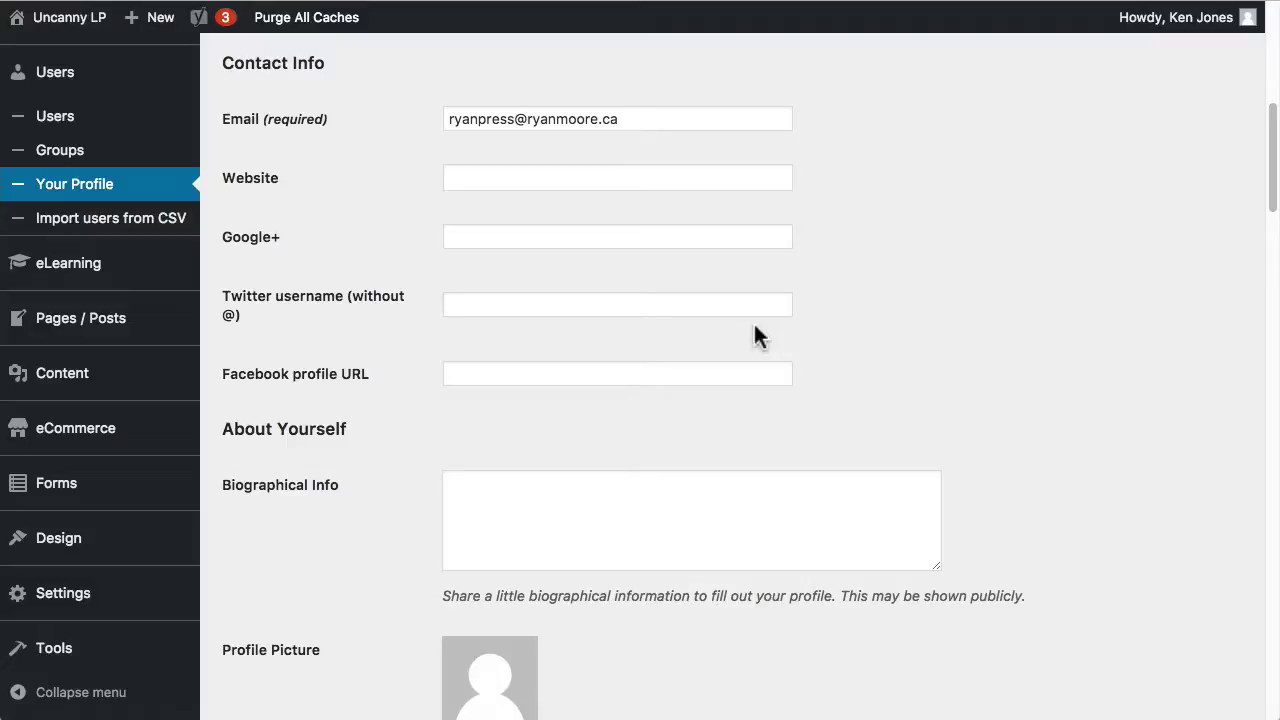
pyautogui.scroll(-4, 600, 340)
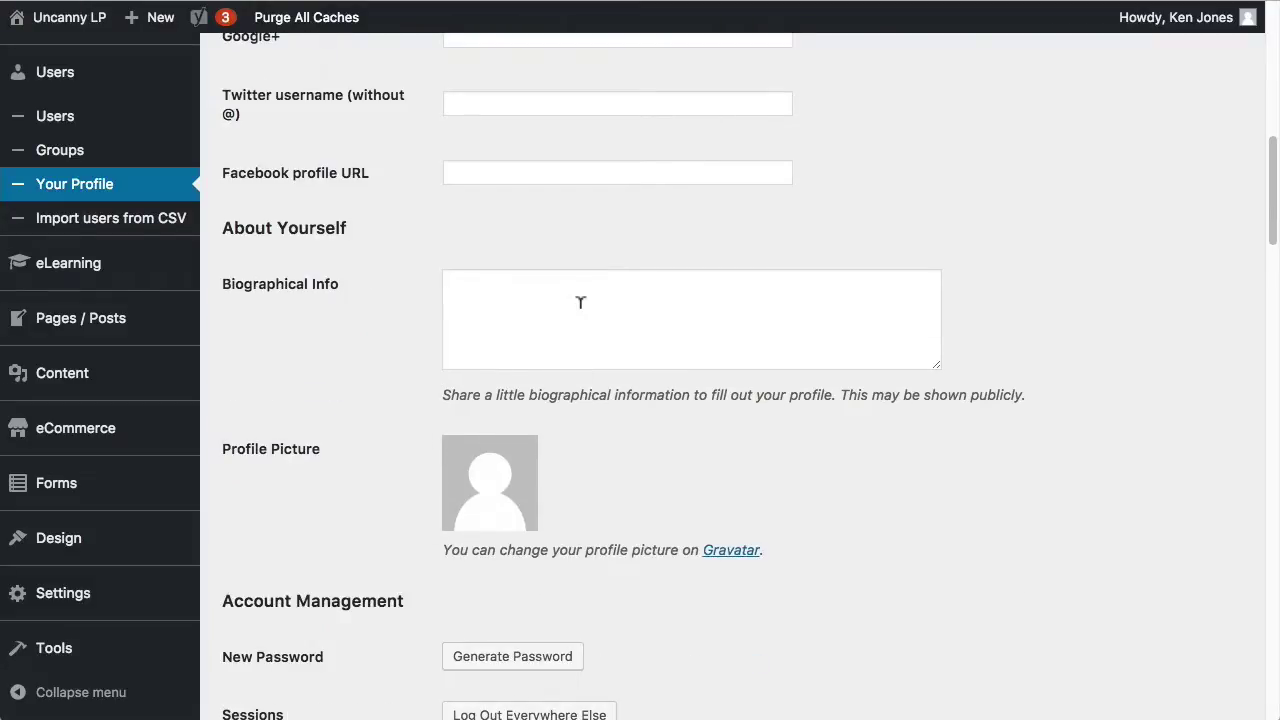
pyautogui.scroll(-4, 1012, 474)
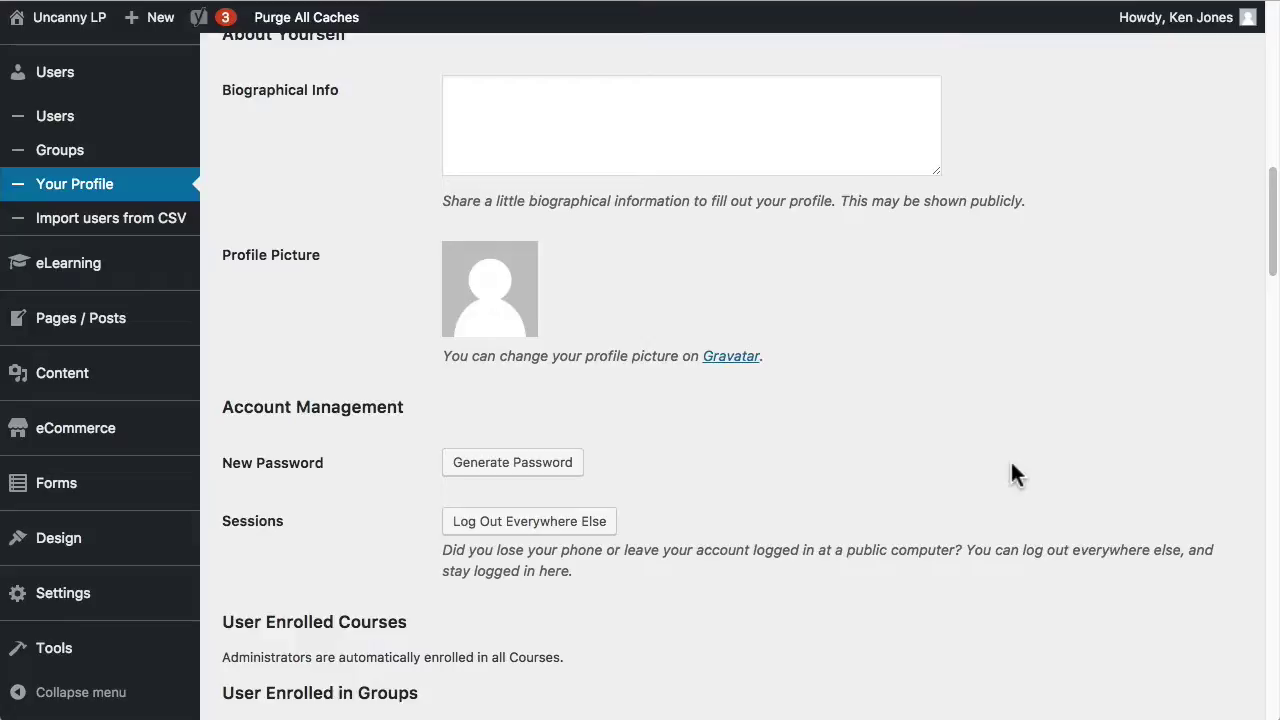
pyautogui.scroll(-2, 730, 300)
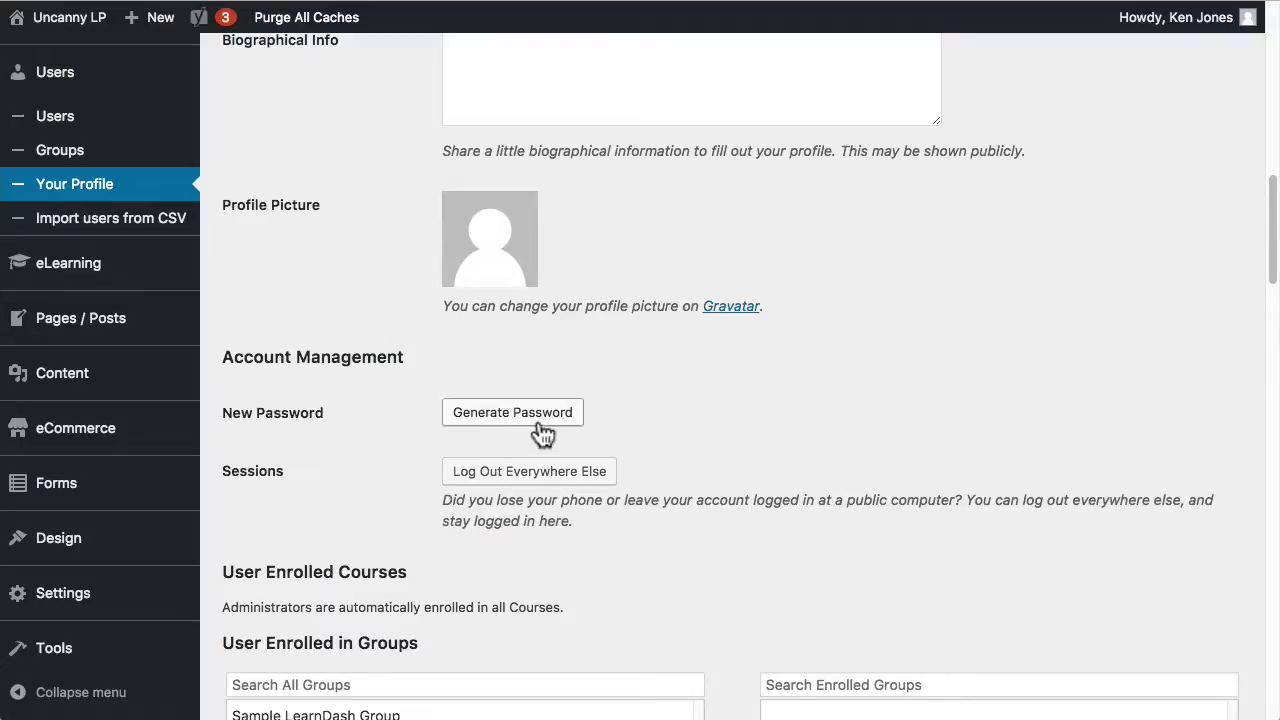
pyautogui.scroll(-4, 516, 483)
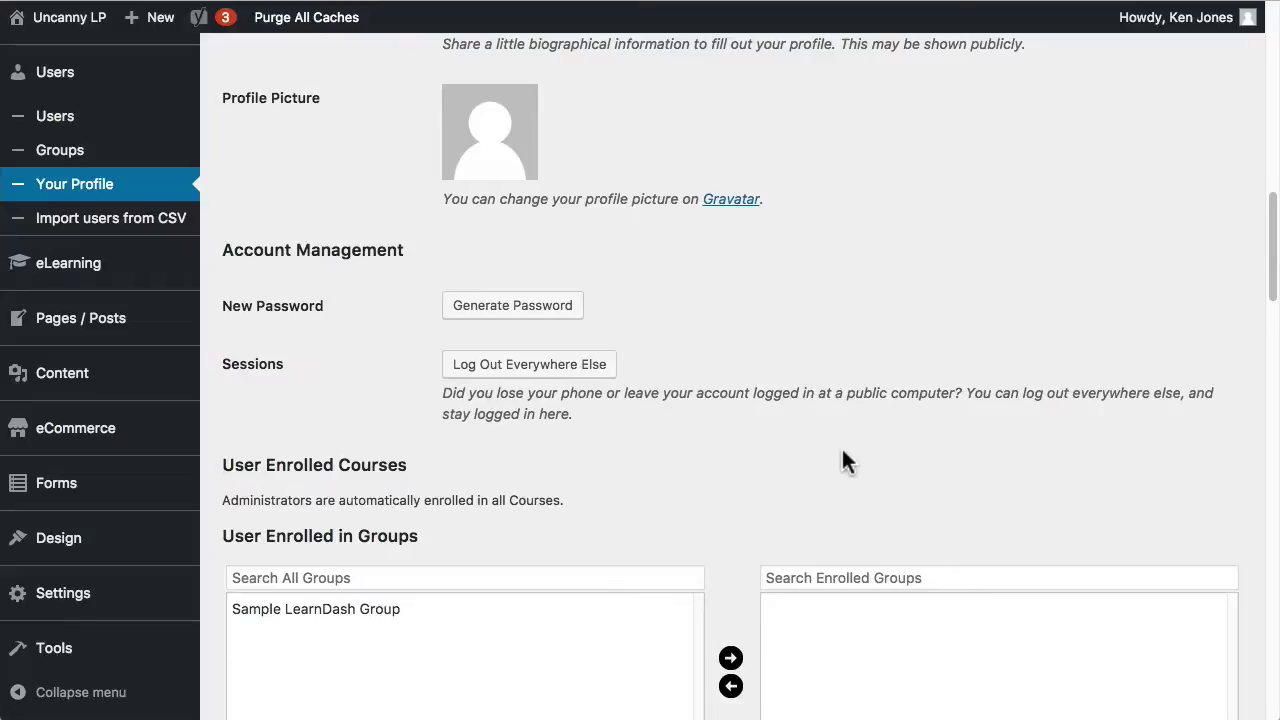
pyautogui.scroll(-2, 860, 300)
pyautogui.scroll(-4, 835, 275)
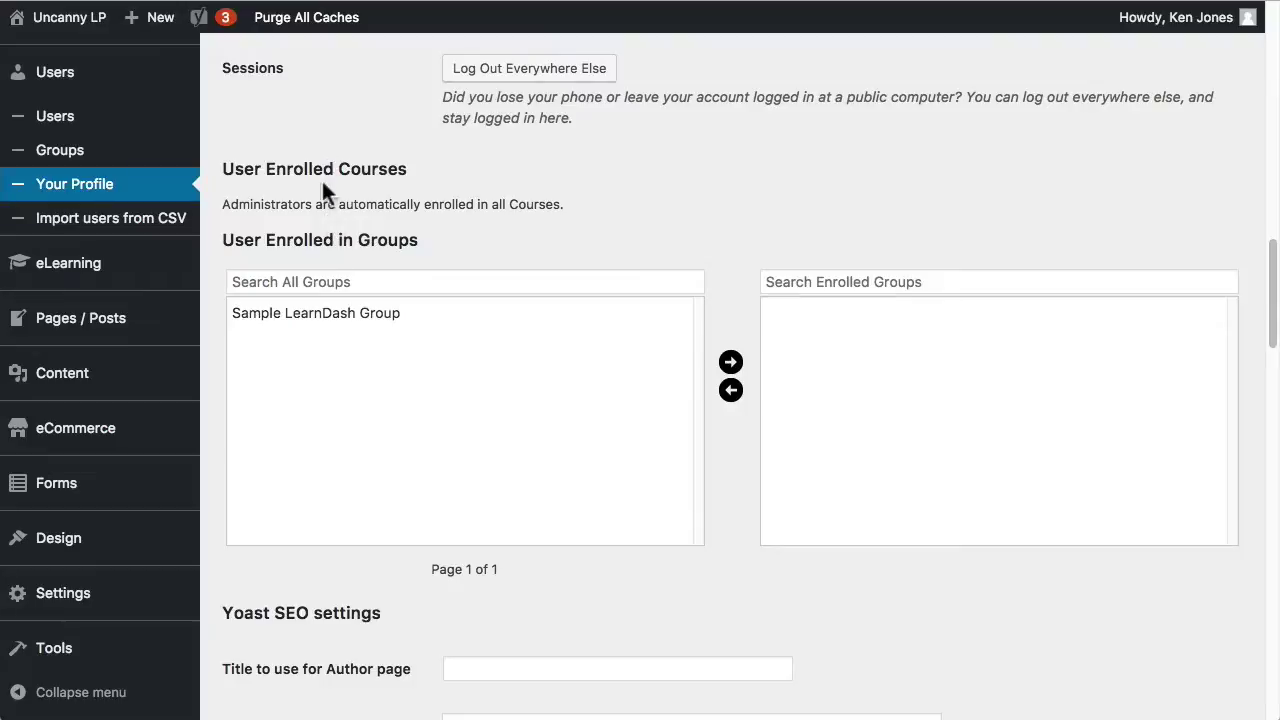
pyautogui.moveTo(229, 204); pyautogui.dragTo(548, 204)
pyautogui.click(565, 206)
pyautogui.click(394, 314)
pyautogui.click(731, 362)
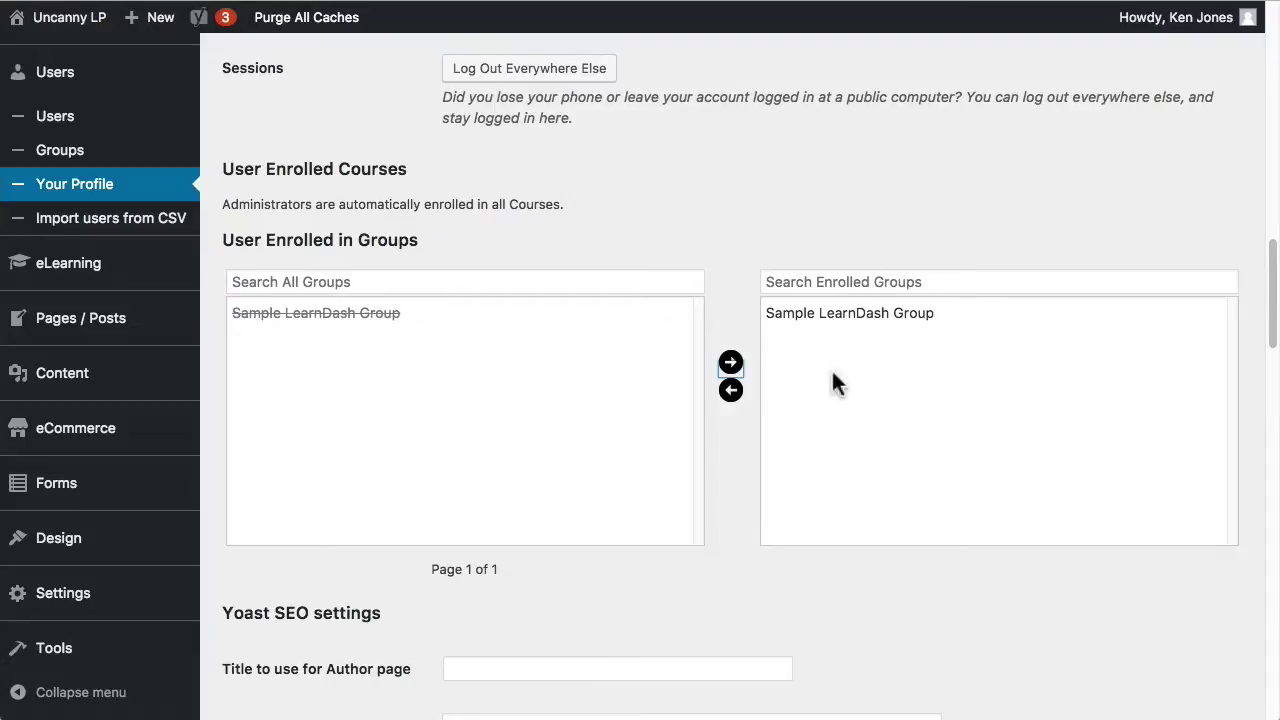
pyautogui.click(857, 315)
pyautogui.click(731, 390)
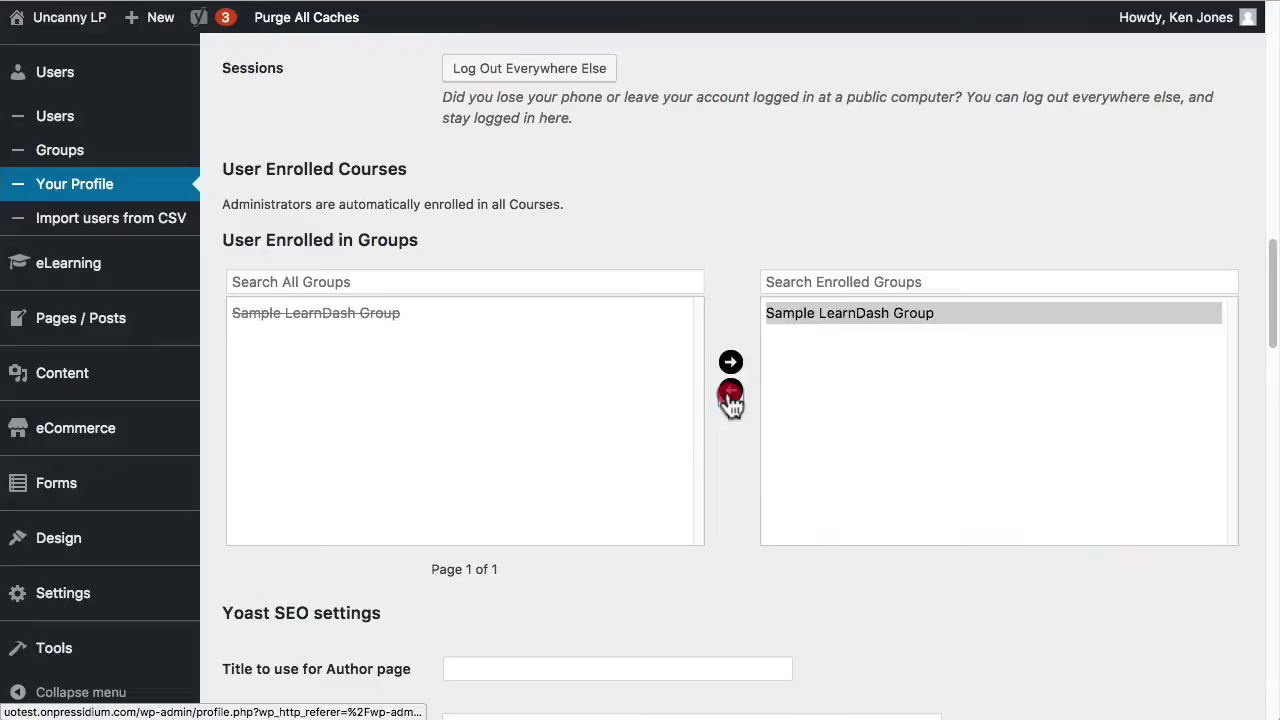
pyautogui.scroll(-3, 770, 350)
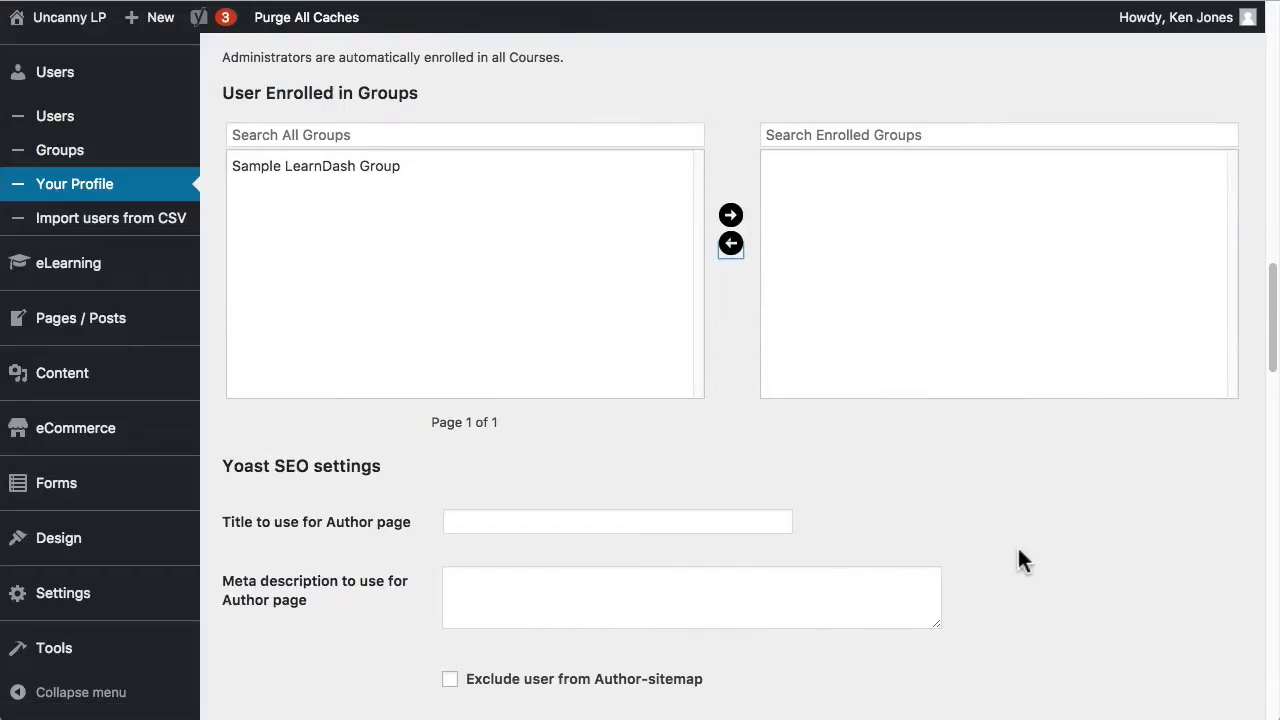
pyautogui.scroll(-7, 1030, 470)
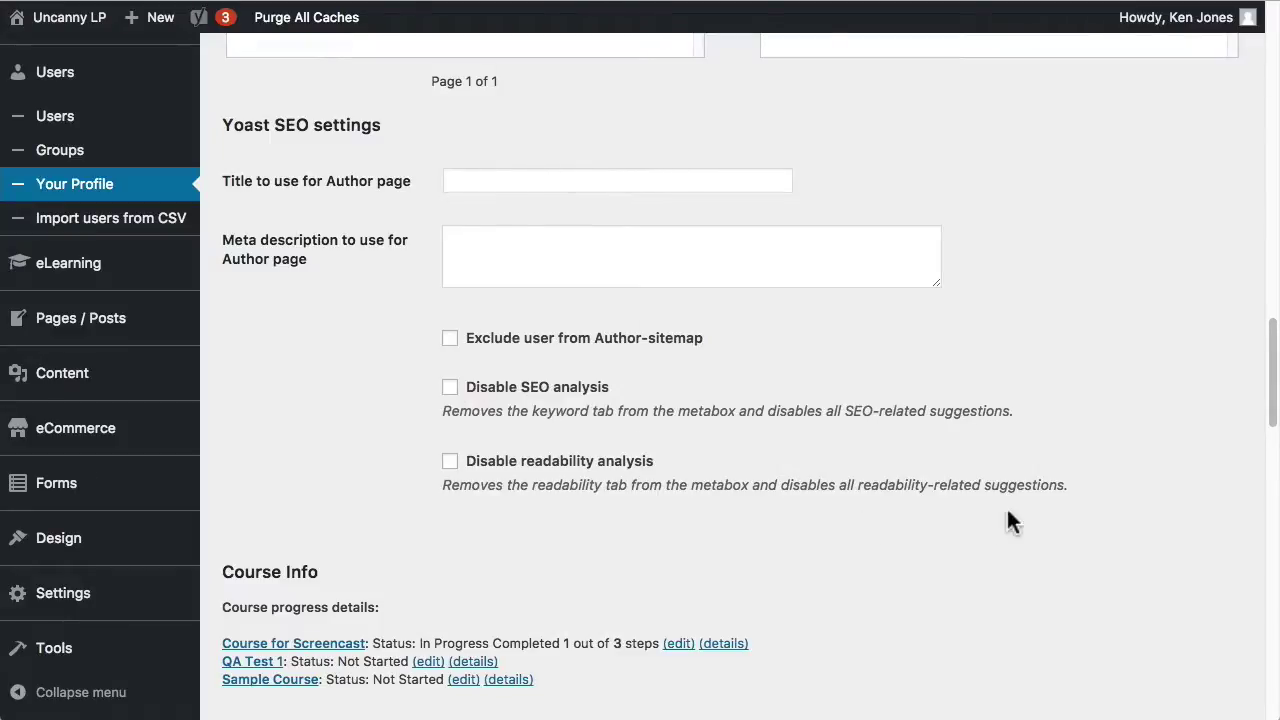
pyautogui.scroll(-3, 1006, 510)
pyautogui.scroll(-5, 951, 487)
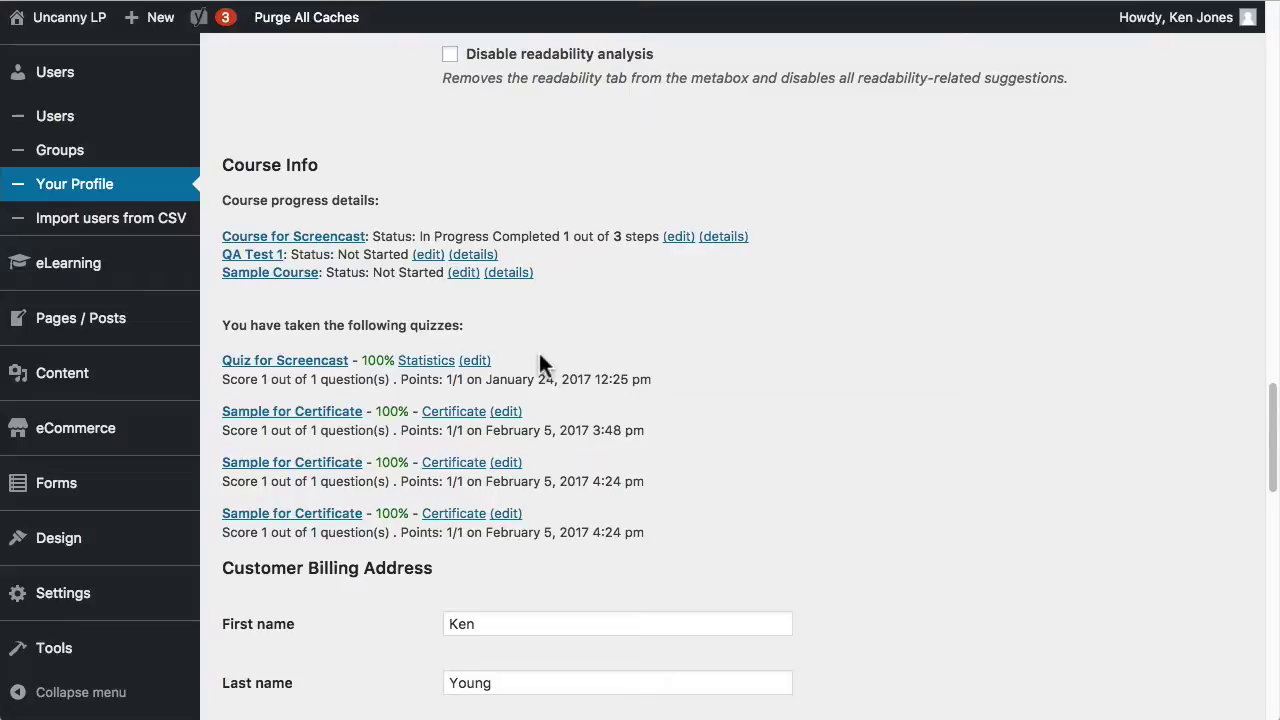
pyautogui.scroll(-3, 800, 410)
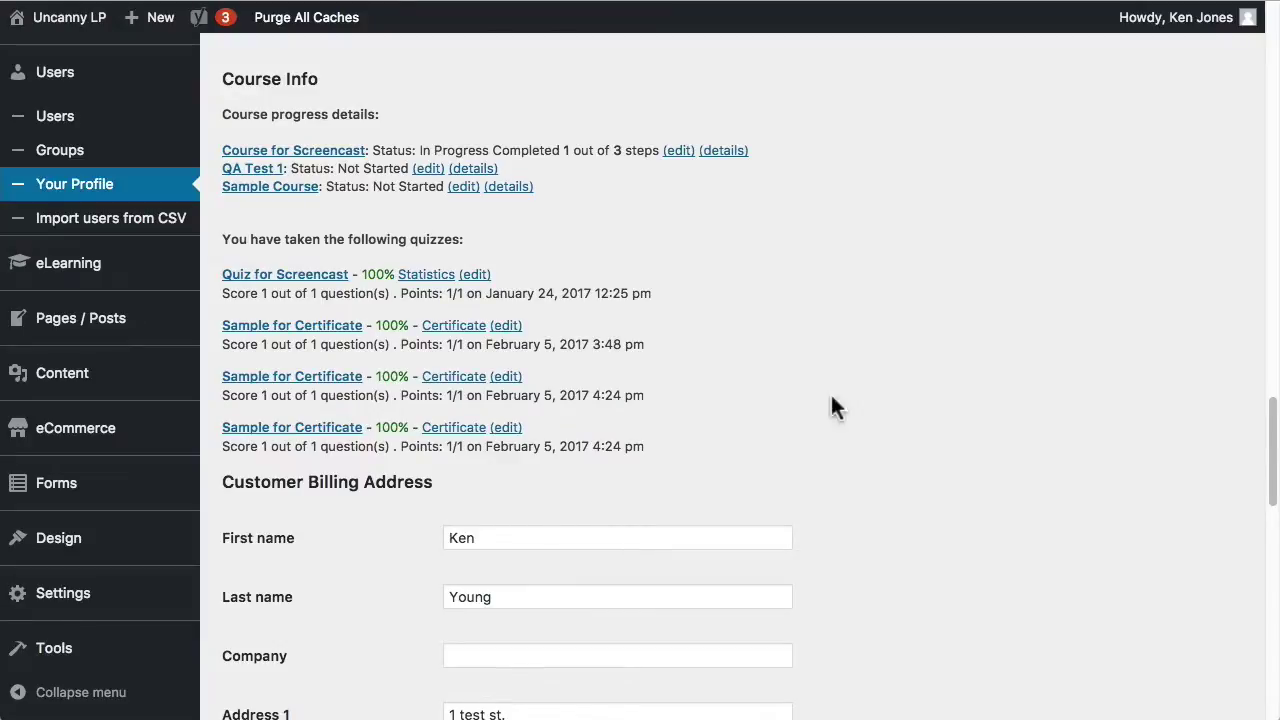
pyautogui.scroll(-3, 840, 372)
pyautogui.scroll(-3, 840, 372)
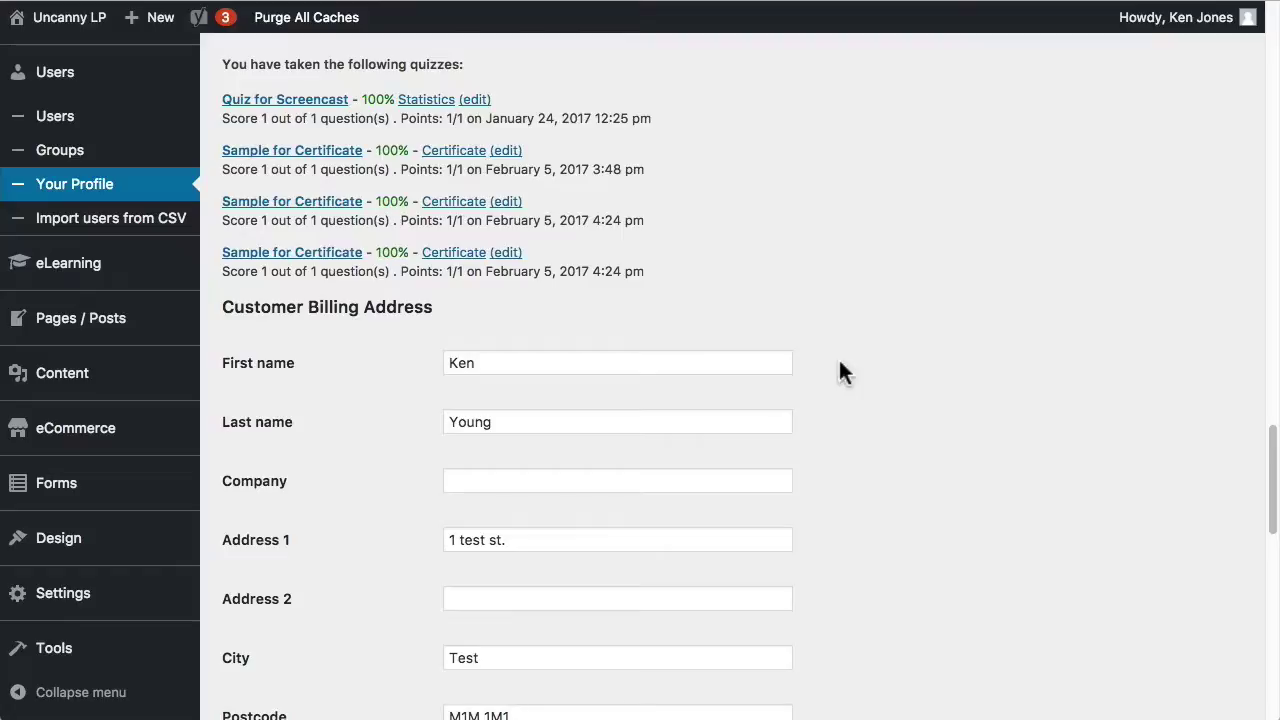
pyautogui.scroll(-2, 780, 335)
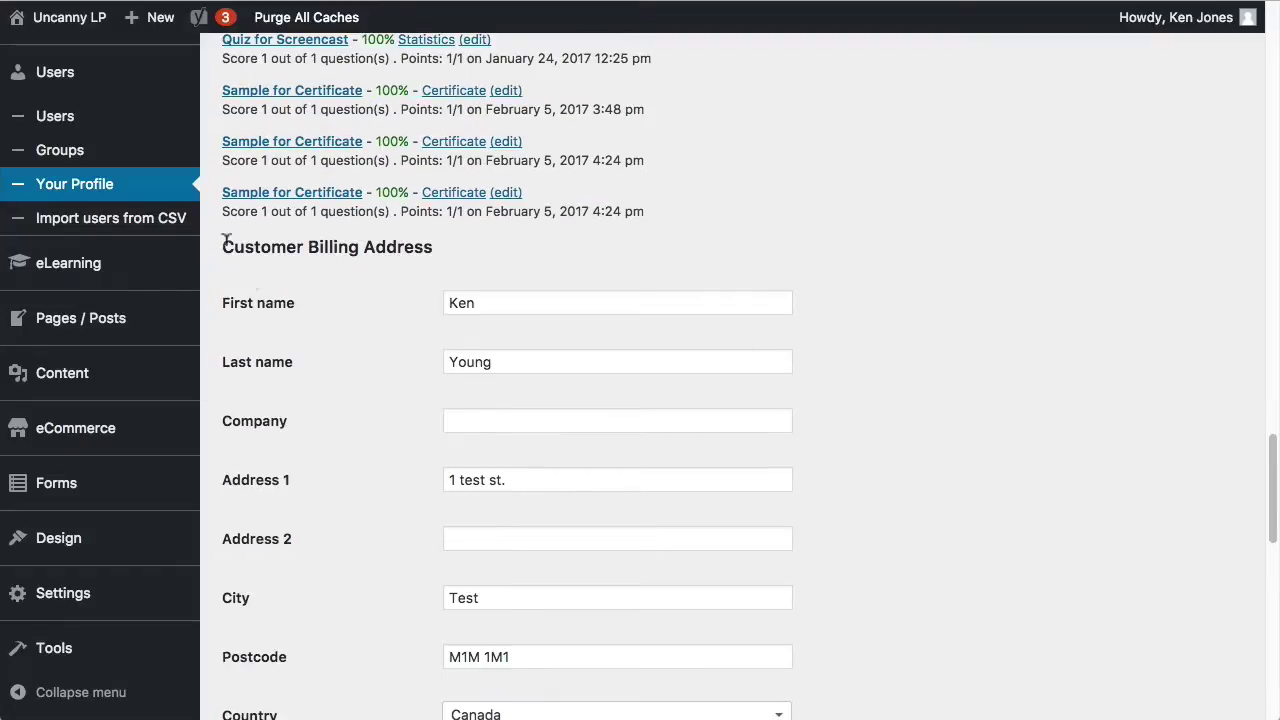
pyautogui.moveTo(226, 243); pyautogui.dragTo(425, 270)
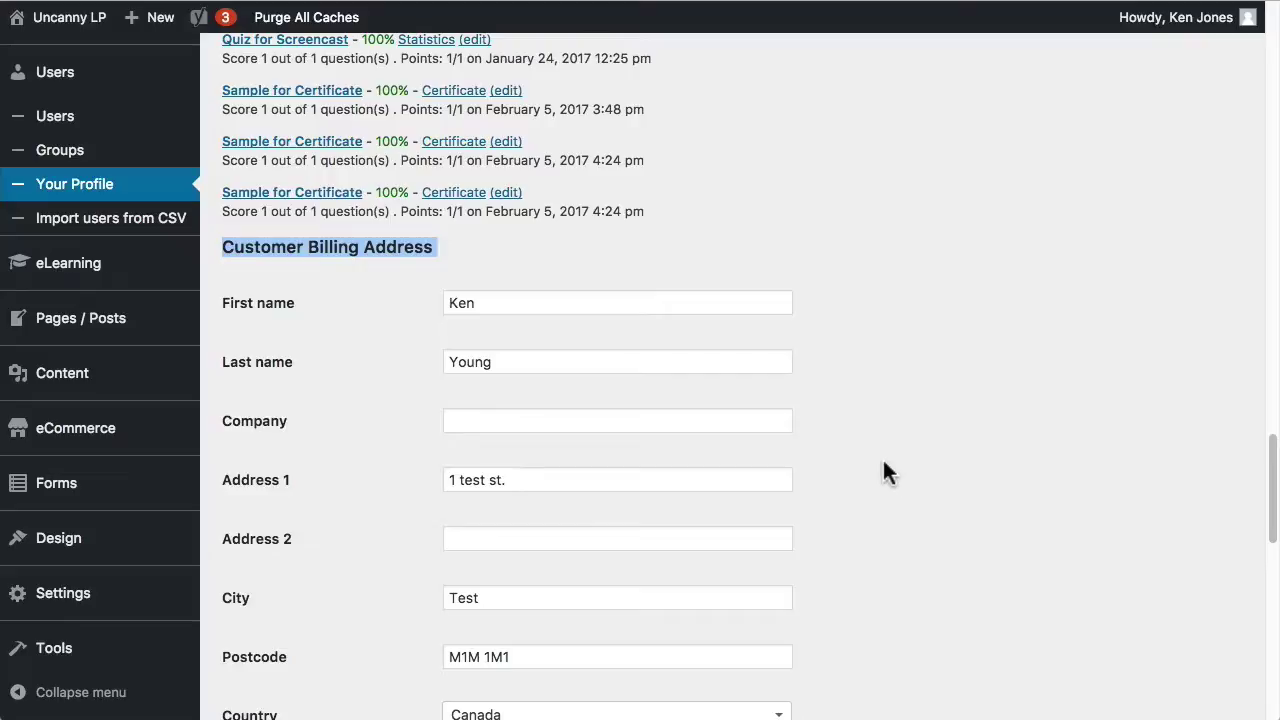
pyautogui.scroll(-6, 876, 466)
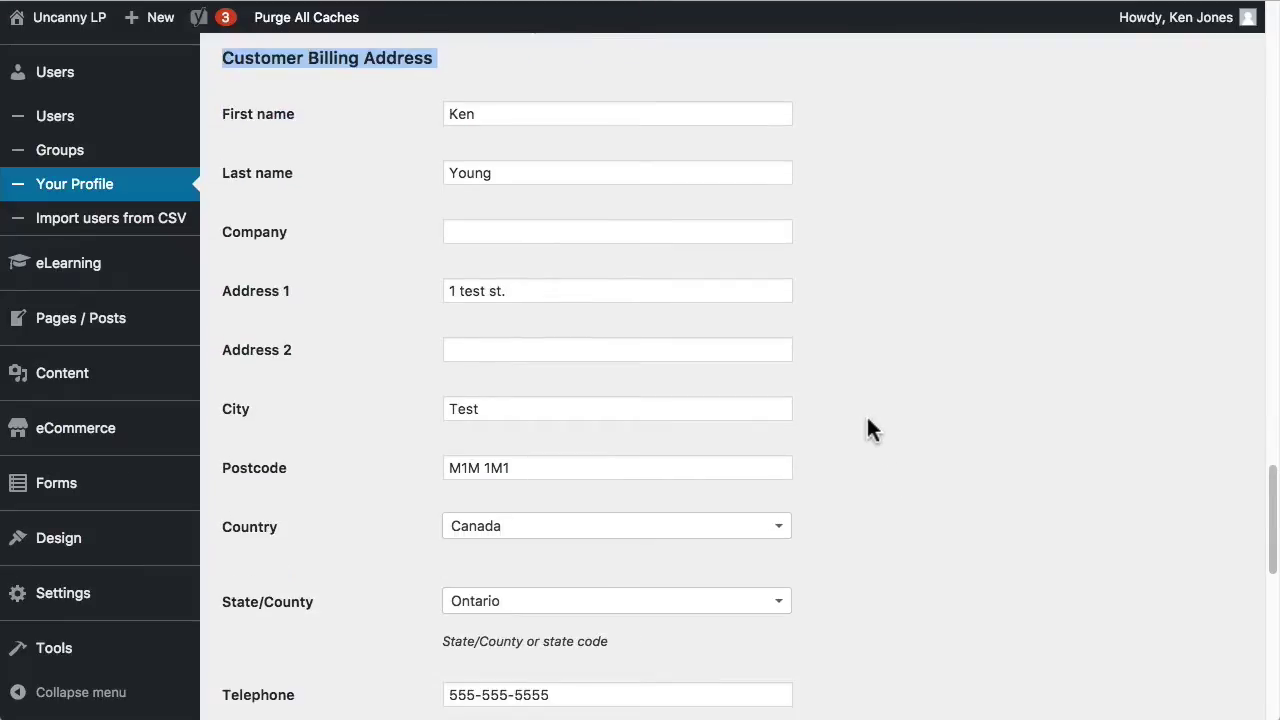
pyautogui.scroll(-15, 956, 430)
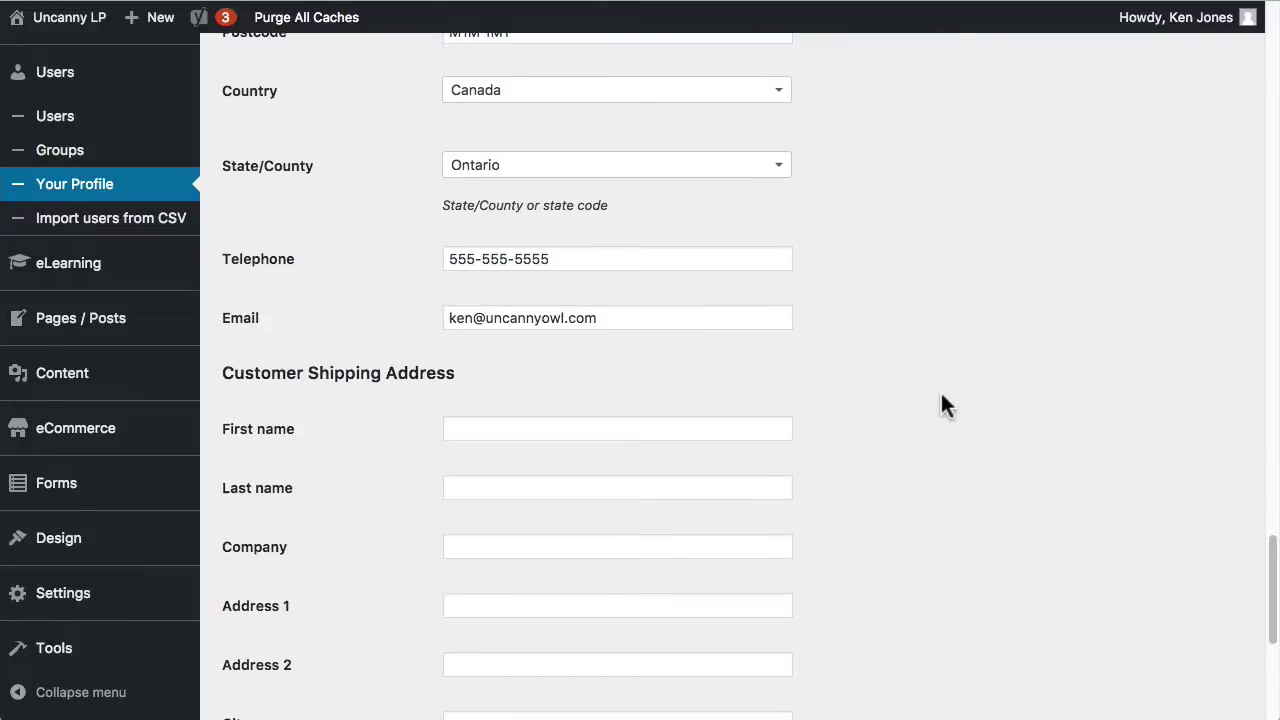
pyautogui.scroll(-1, 480, 287)
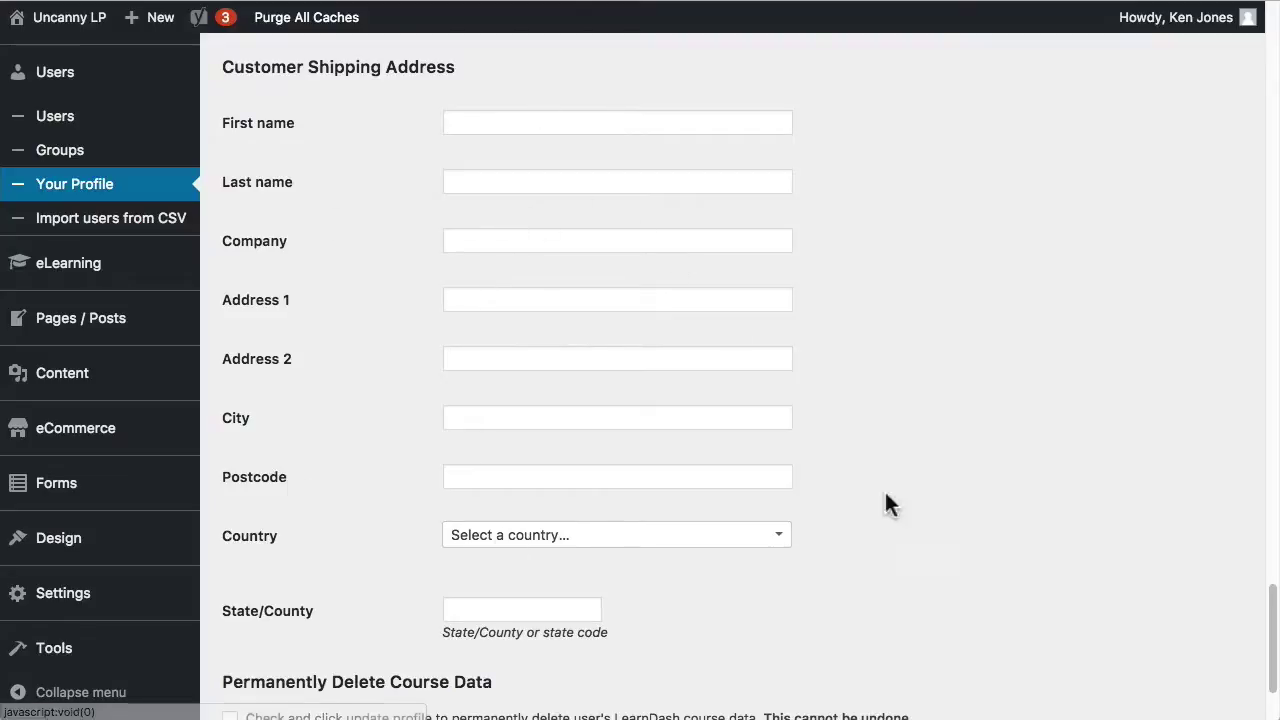
pyautogui.scroll(-3, 980, 518)
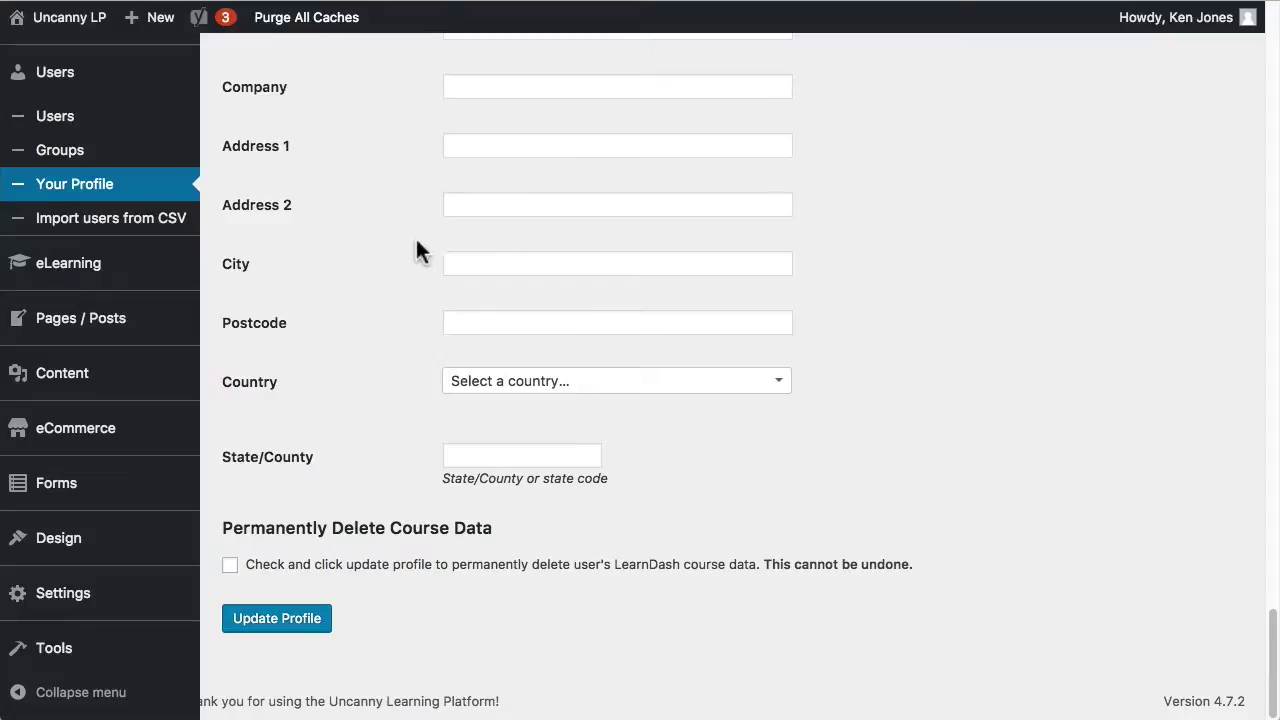
# - Open the test subscriber's Edit User page and scroll down to Account Management
pyautogui.click(63, 120)
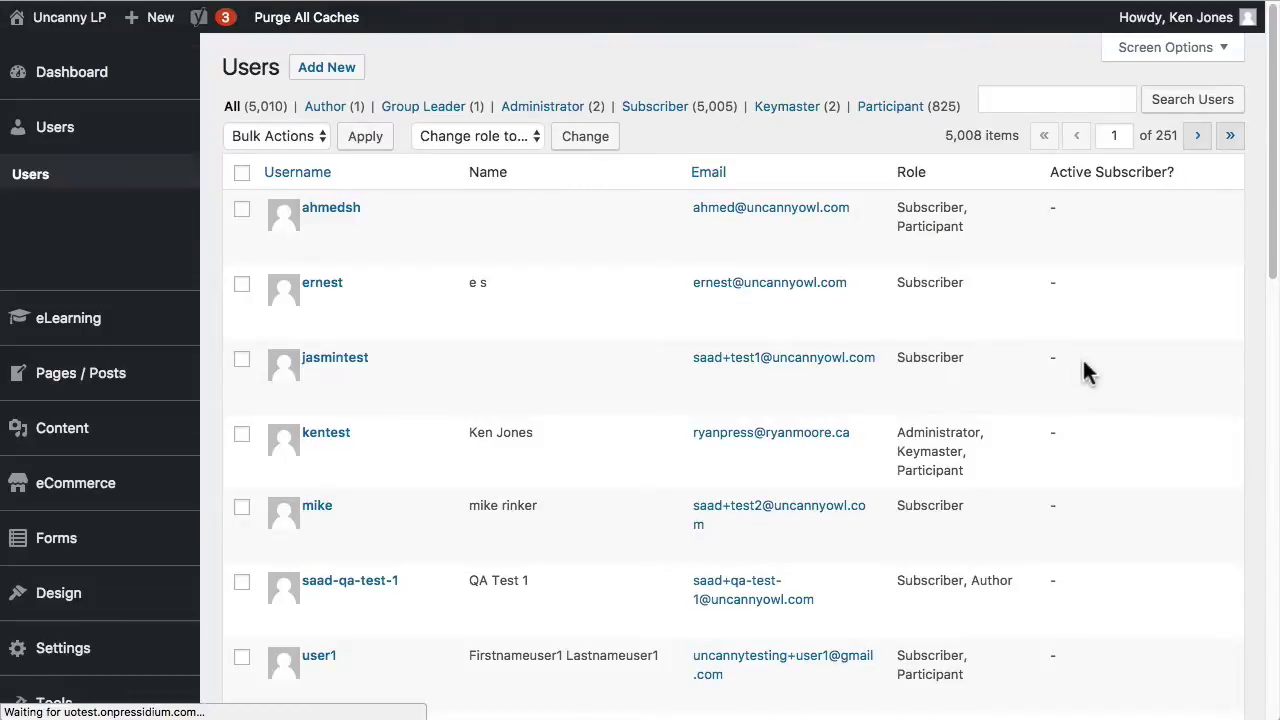
pyautogui.scroll(-5, 565, 365)
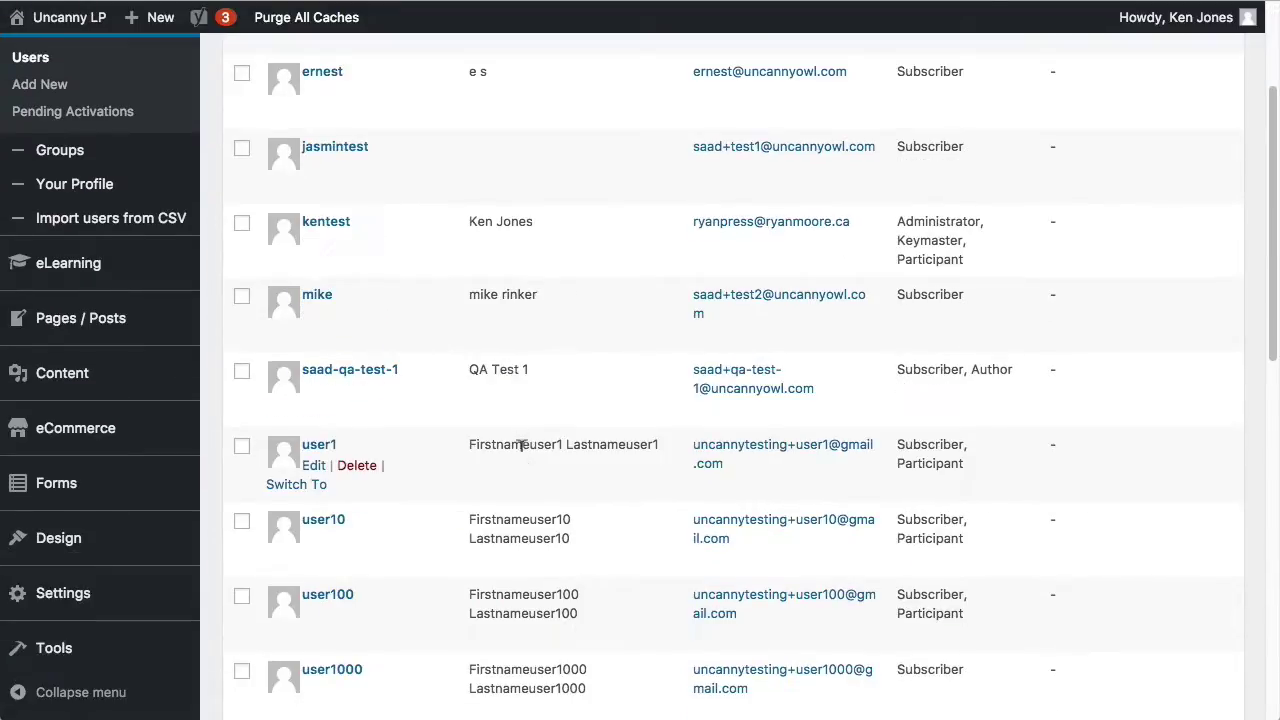
pyautogui.scroll(-5, 414, 494)
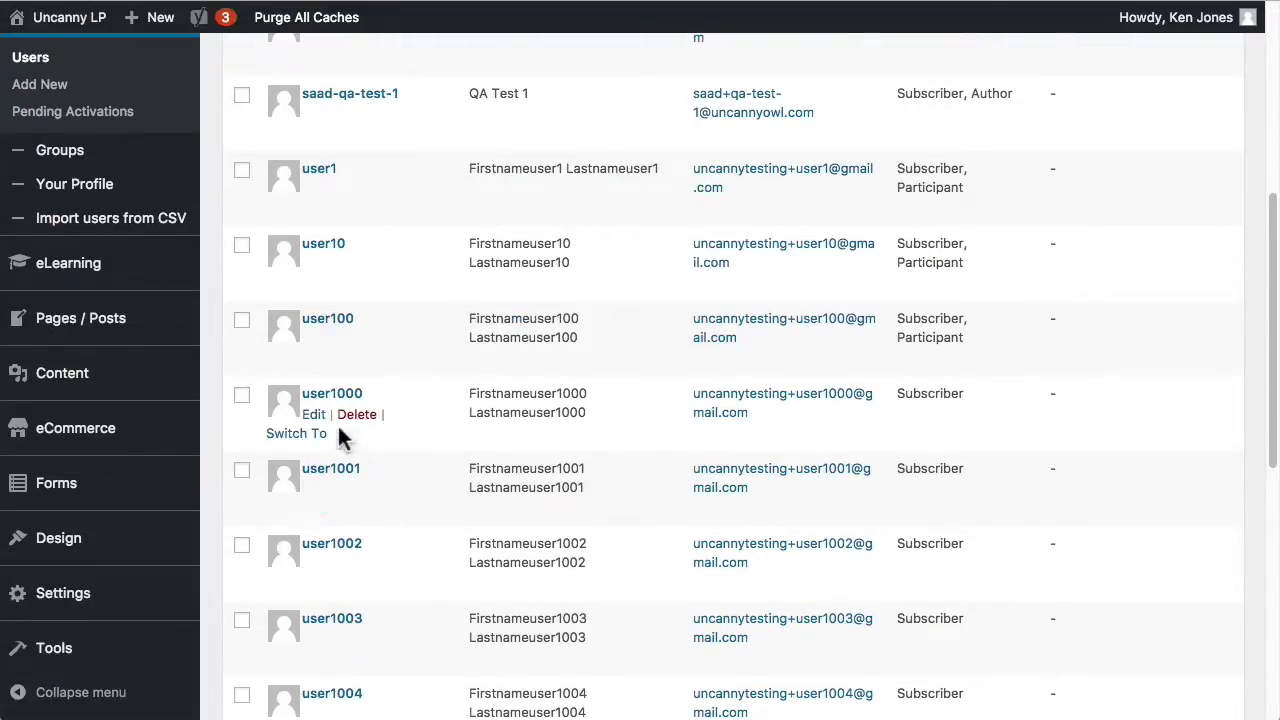
pyautogui.scroll(-1, 400, 495)
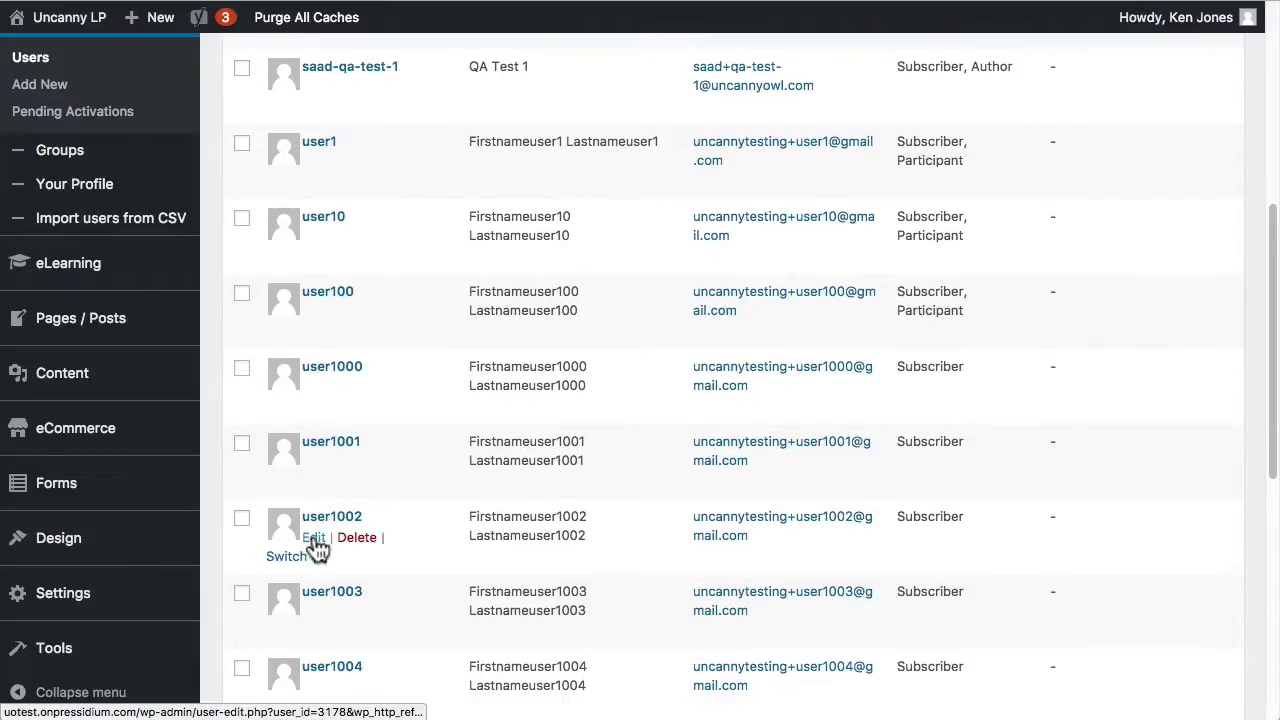
pyautogui.click(314, 540)
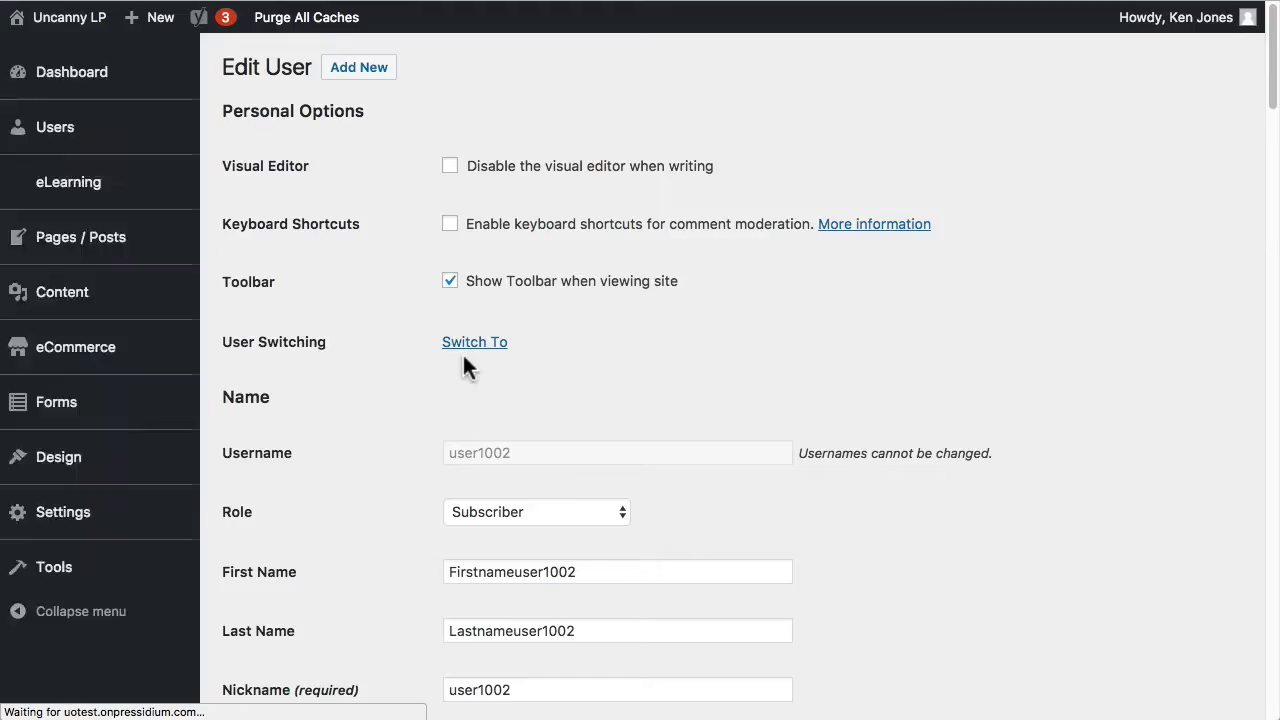
pyautogui.scroll(-5, 1060, 323)
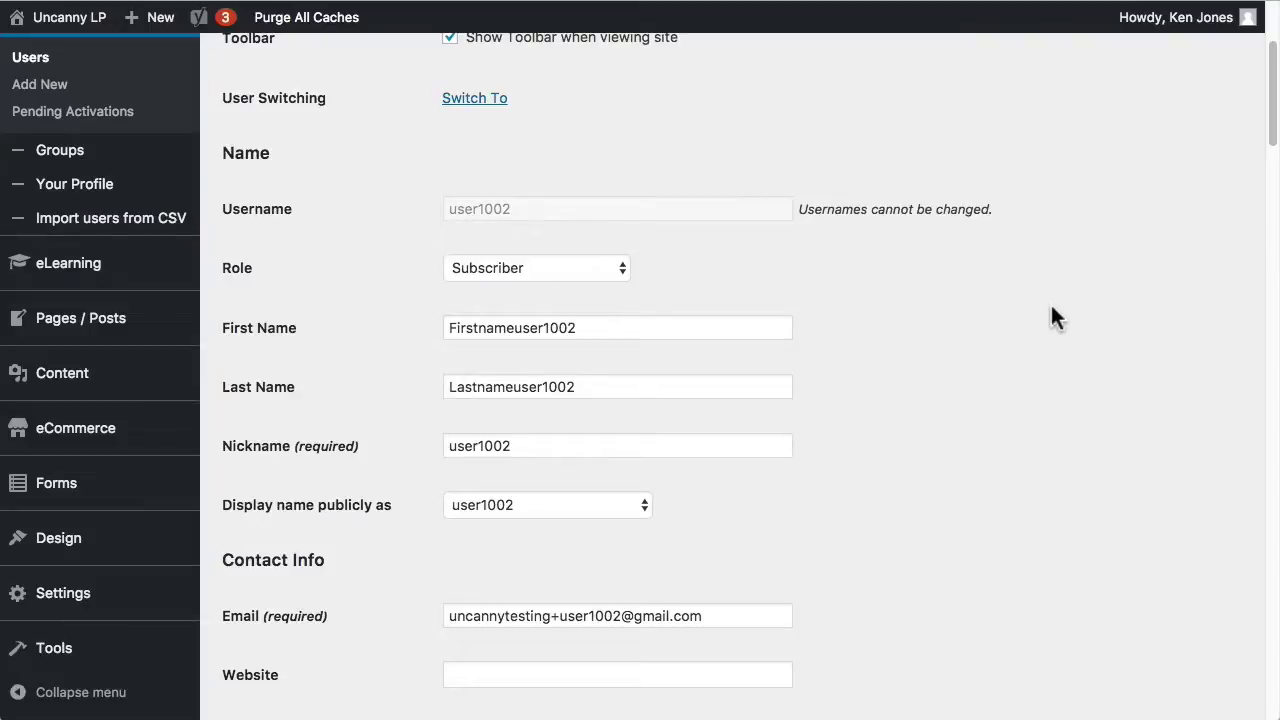
pyautogui.scroll(-4, 1050, 308)
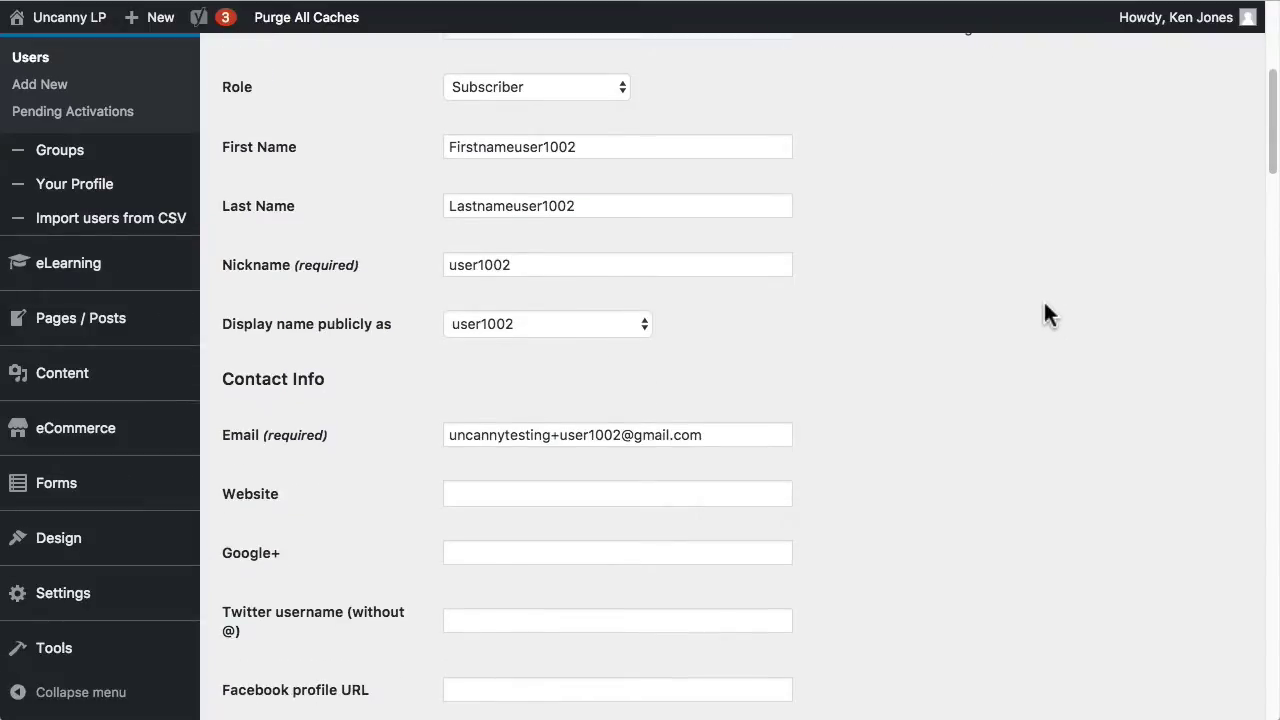
pyautogui.scroll(-12, 1045, 313)
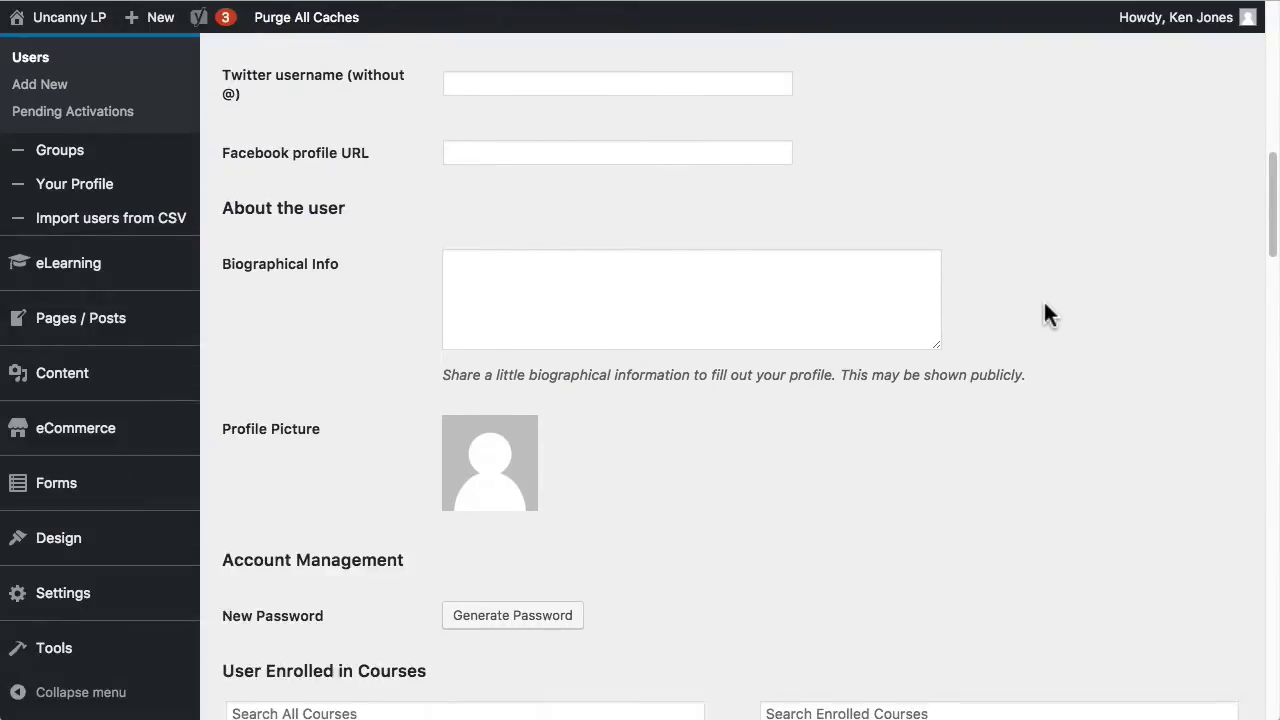
pyautogui.scroll(-4, 1045, 313)
# - Mask the generated password and bring up the link menu for the admin-bar site name
pyautogui.click(530, 447)
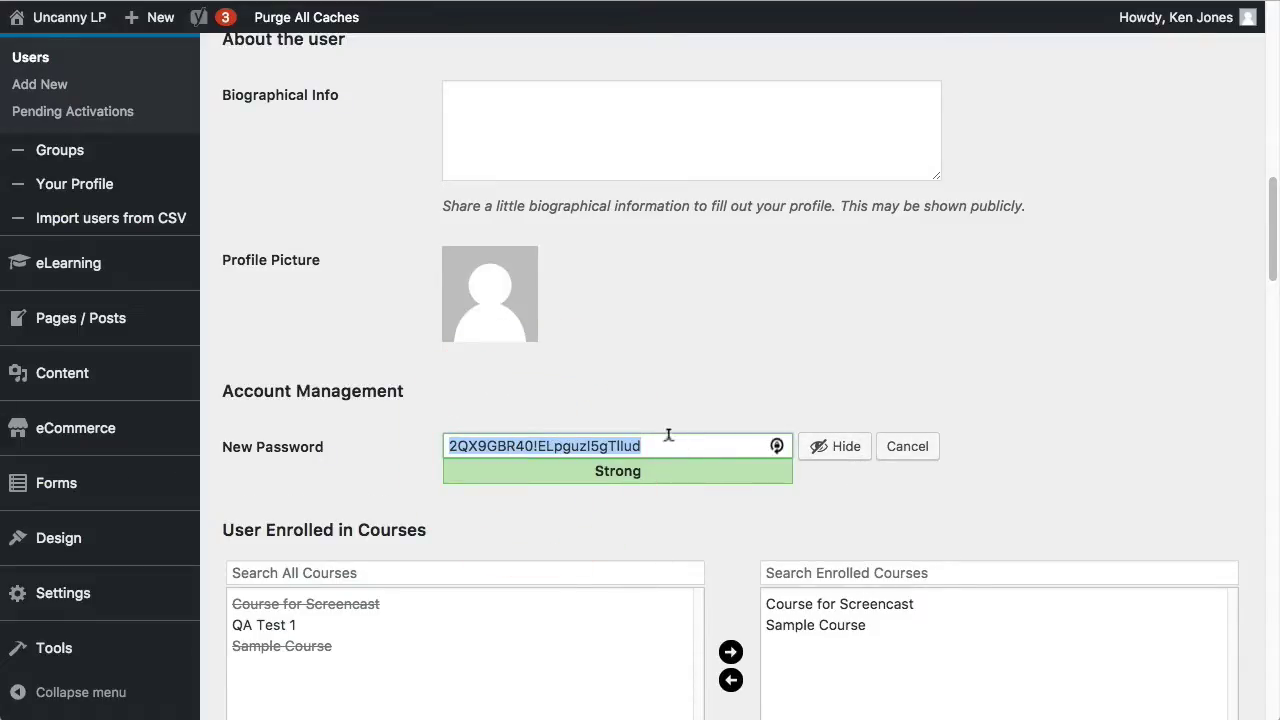
pyautogui.click(838, 458)
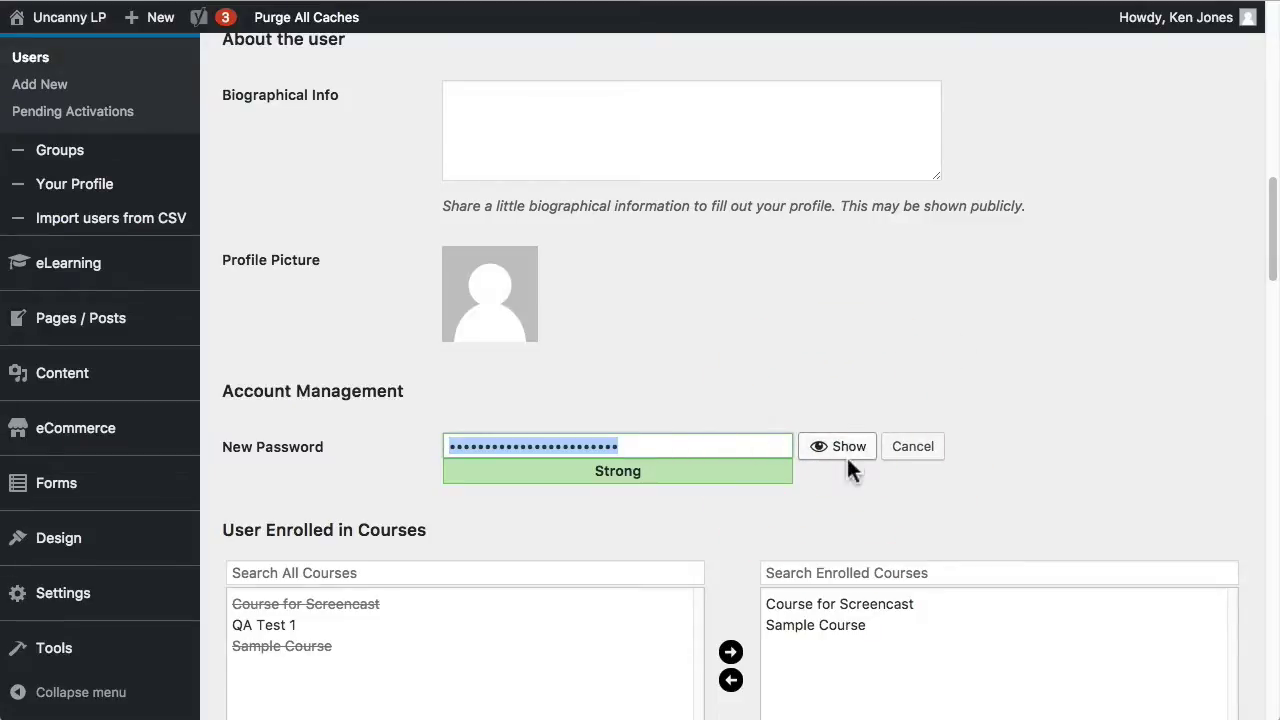
pyautogui.scroll(-3, 1040, 405)
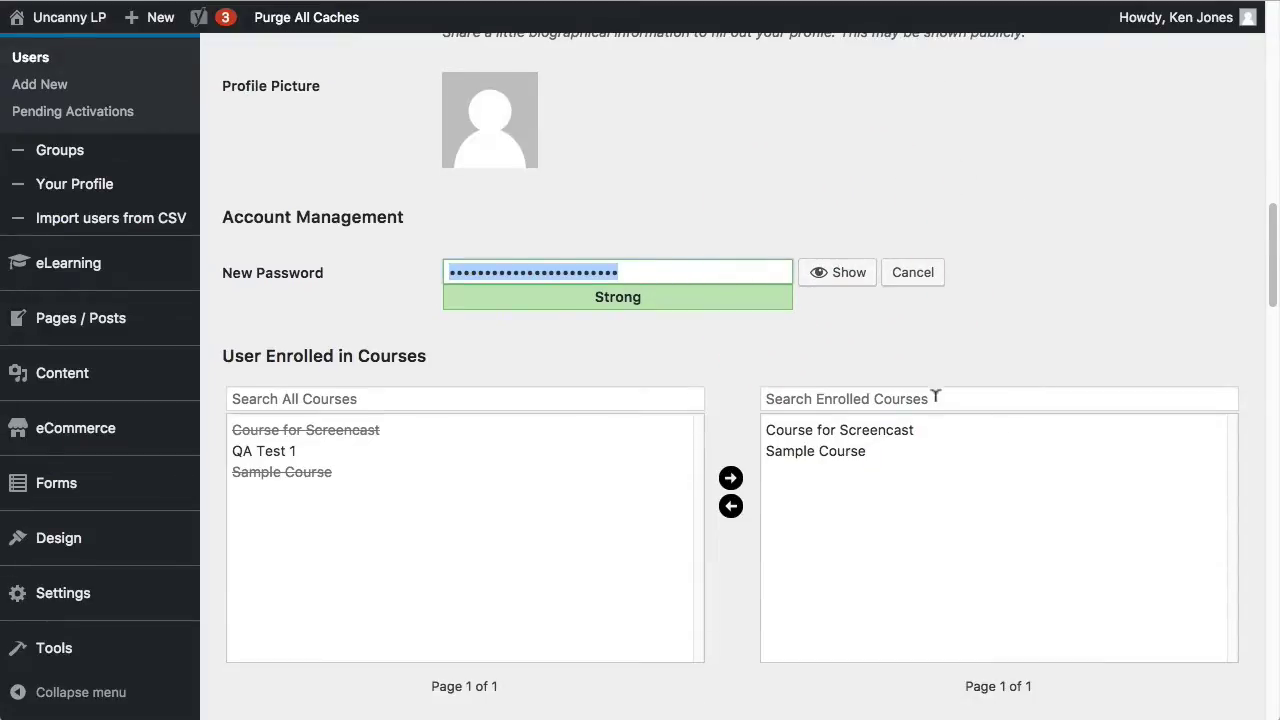
pyautogui.scroll(-3, 852, 380)
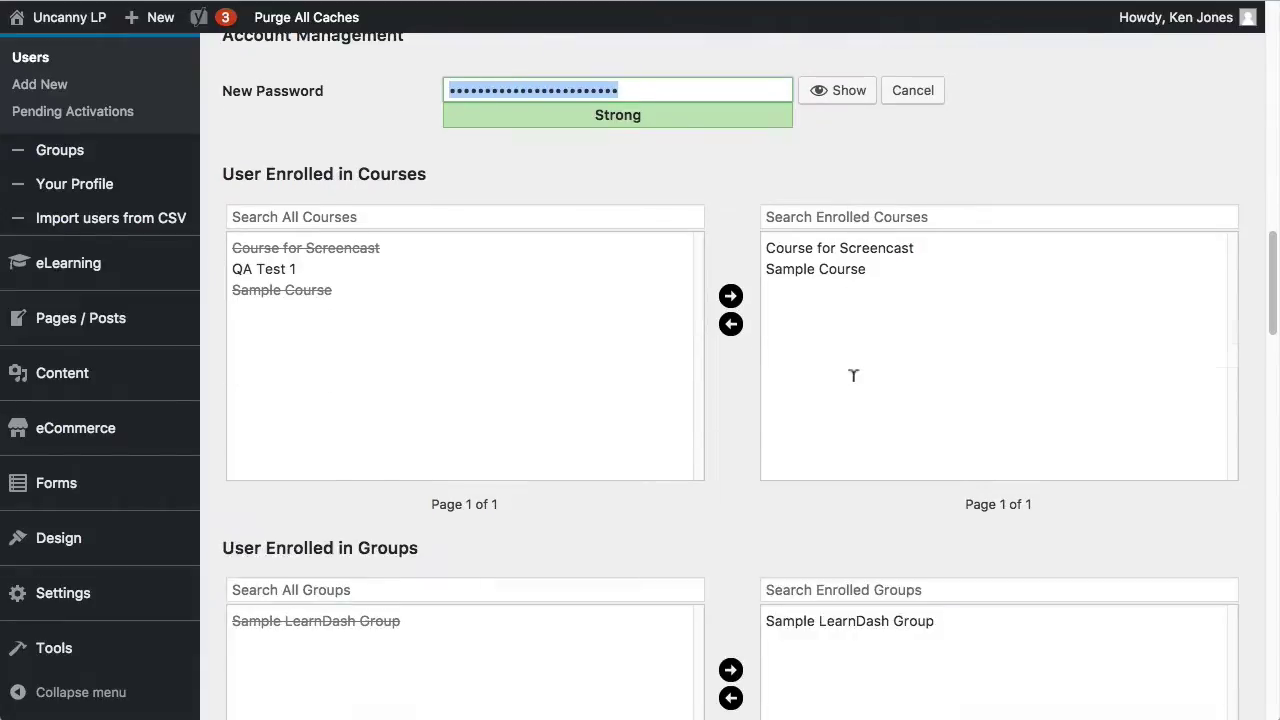
pyautogui.scroll(-2, 790, 427)
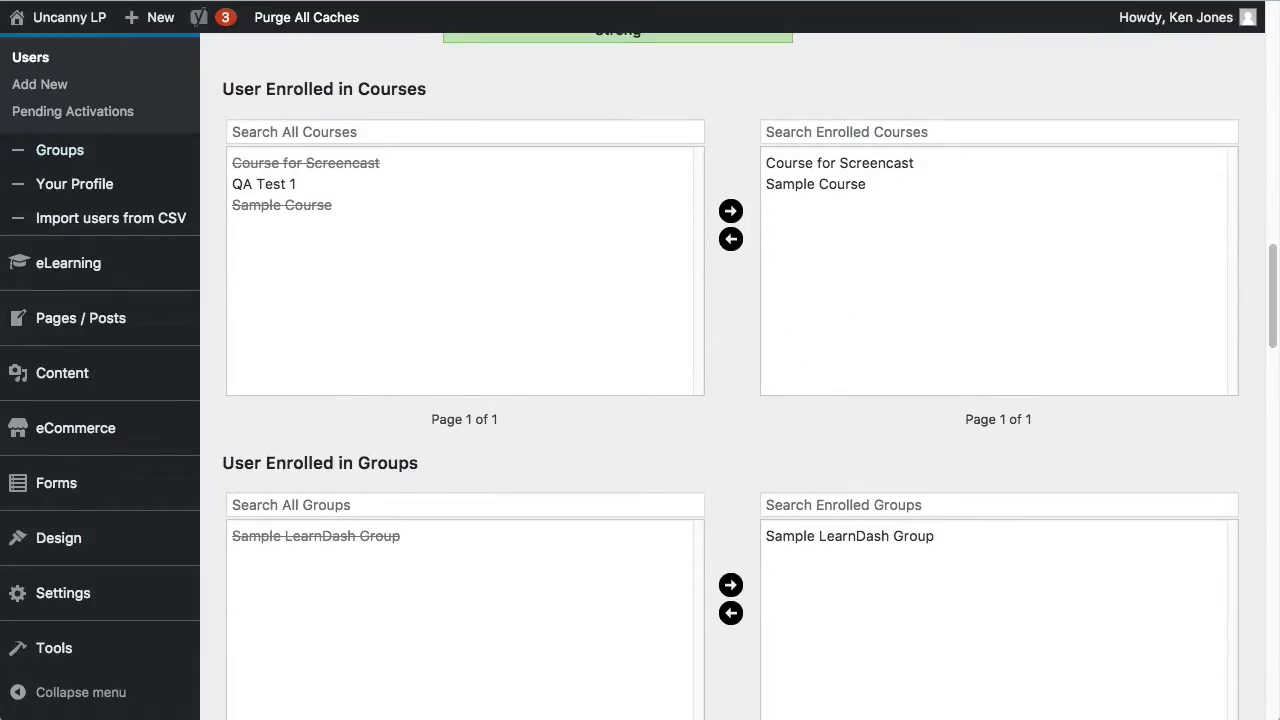
pyautogui.rightClick(58, 20)
# - Open the front end in an incognito window, toggle Remember Me, and reach Password Recovery
pyautogui.click(144, 68)
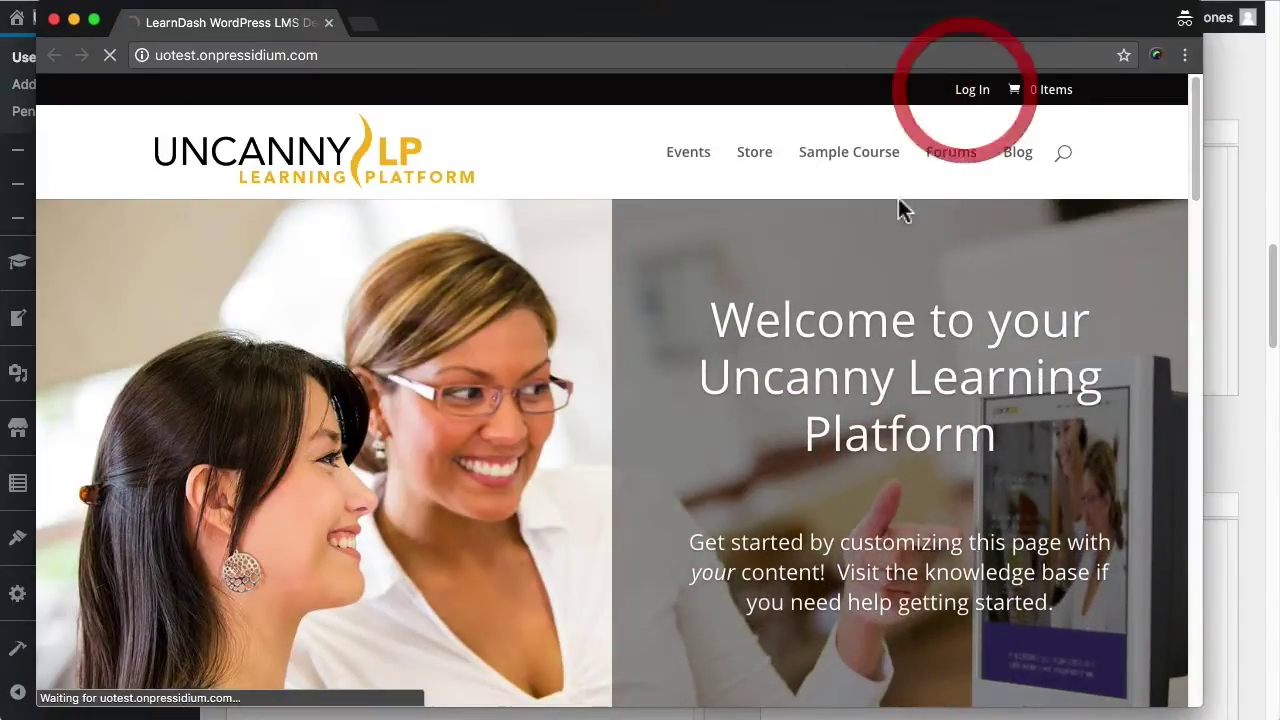
pyautogui.scroll(-4, 291, 518)
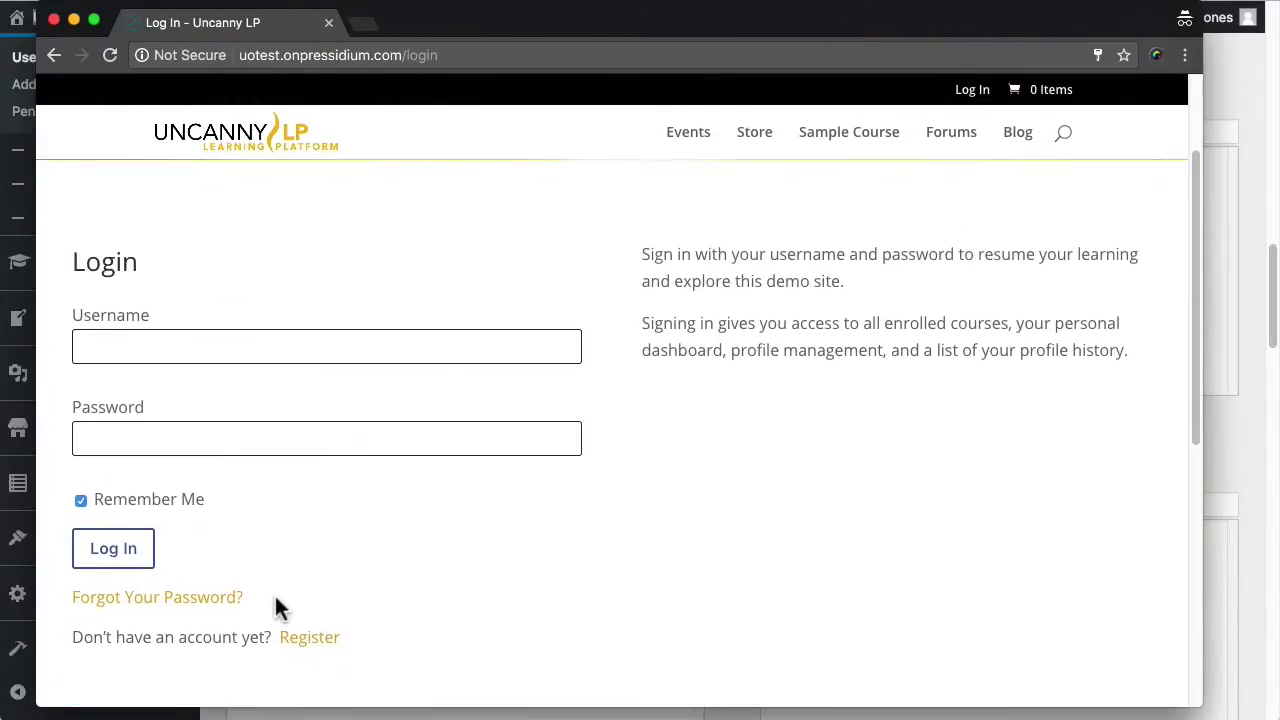
pyautogui.scroll(-3, 428, 551)
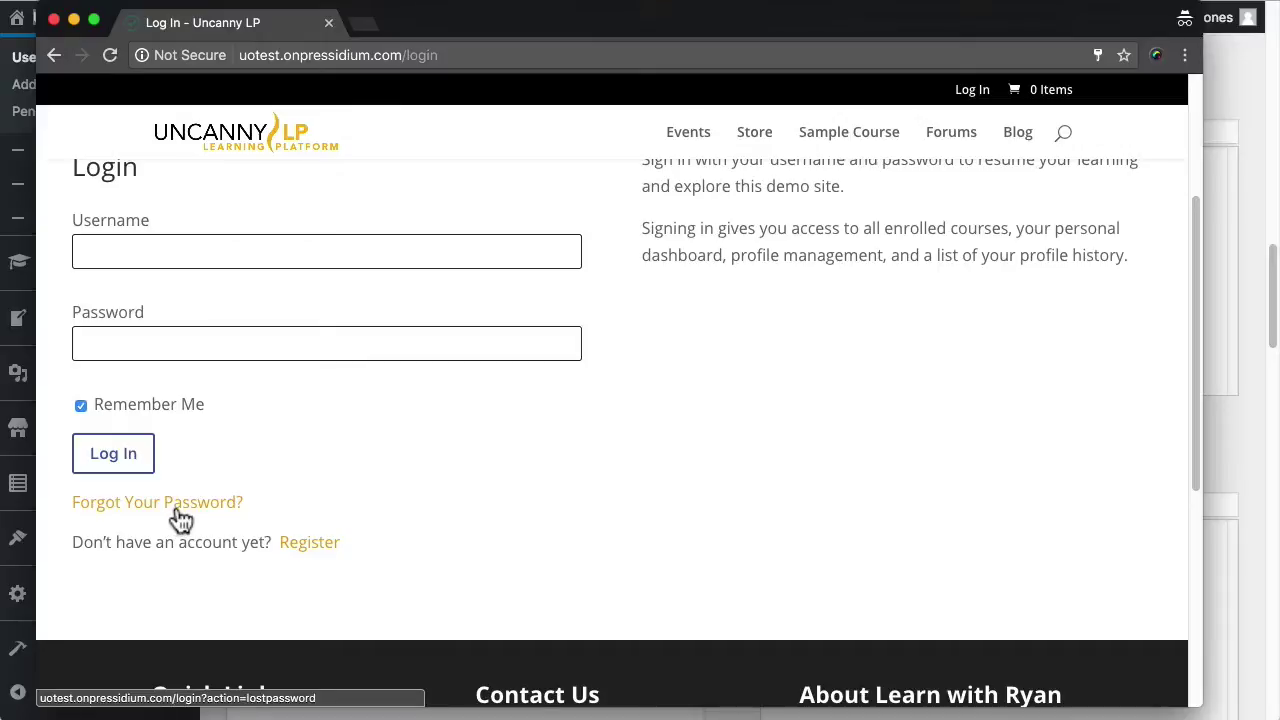
pyautogui.click(81, 405)
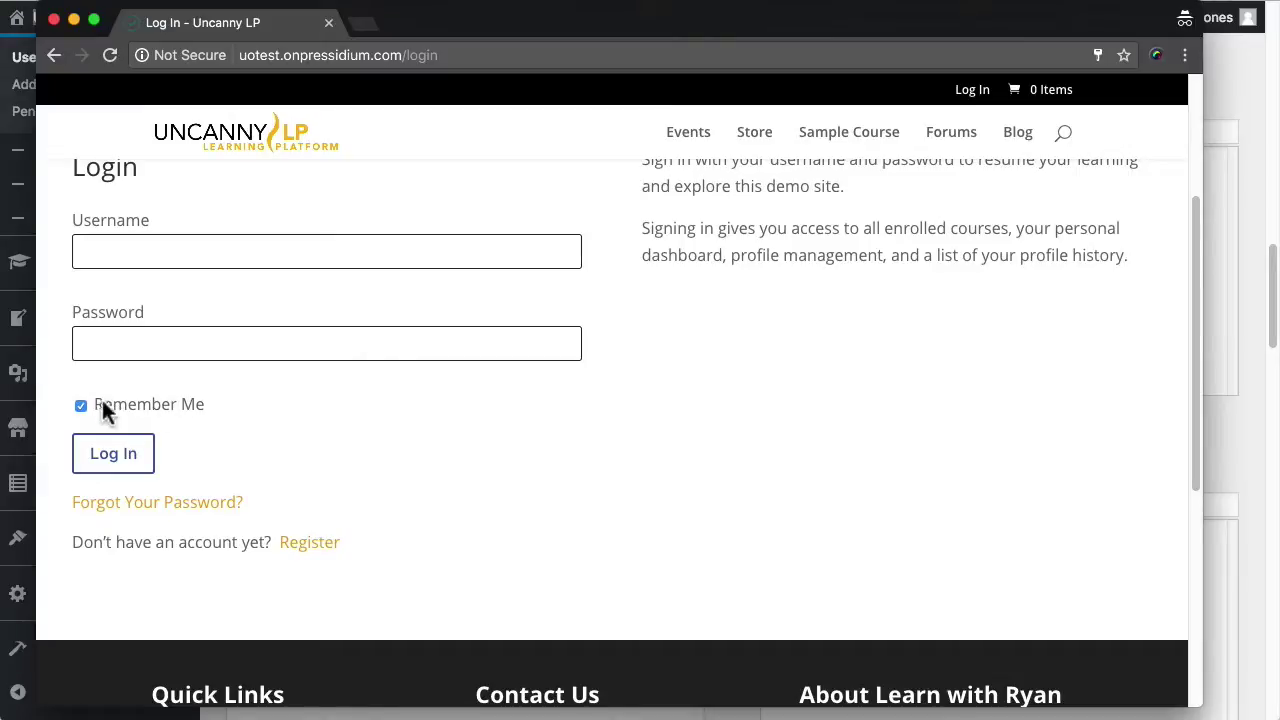
pyautogui.click(193, 505)
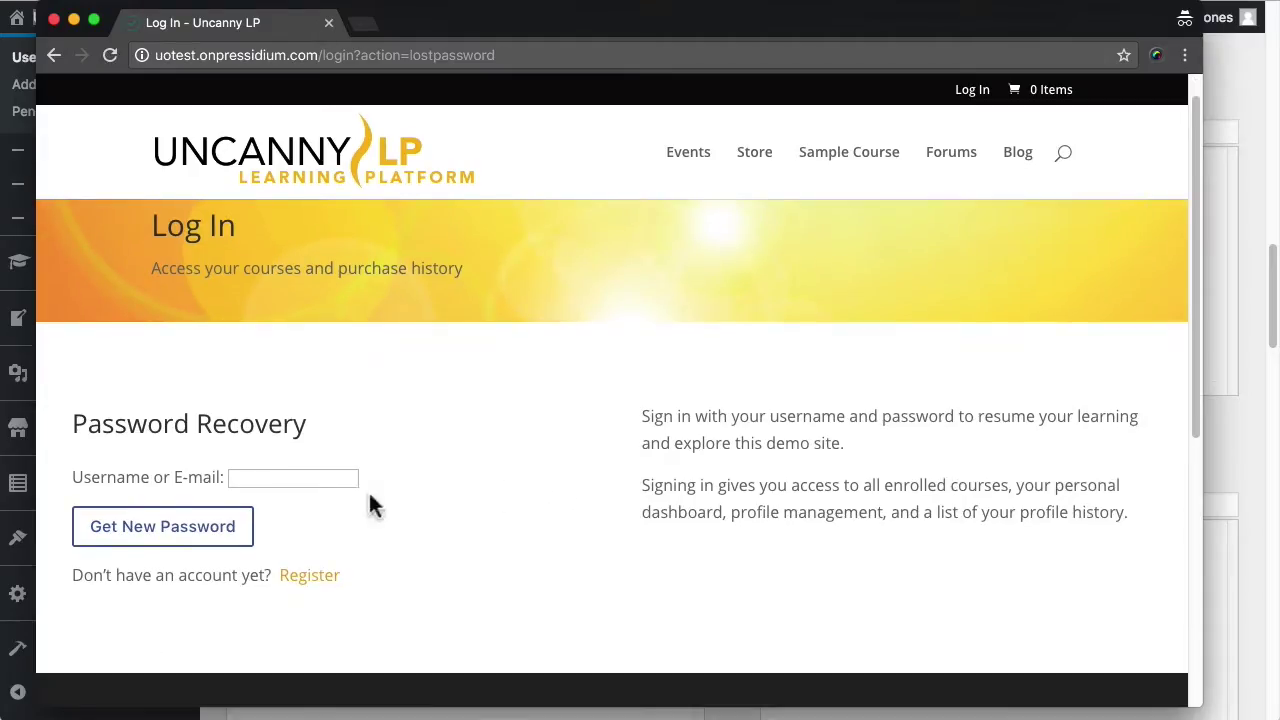
pyautogui.click(305, 470)
# - Close the incognito window, select the user's e-mail address, and scroll back to Account Management
pyautogui.click(54, 20)
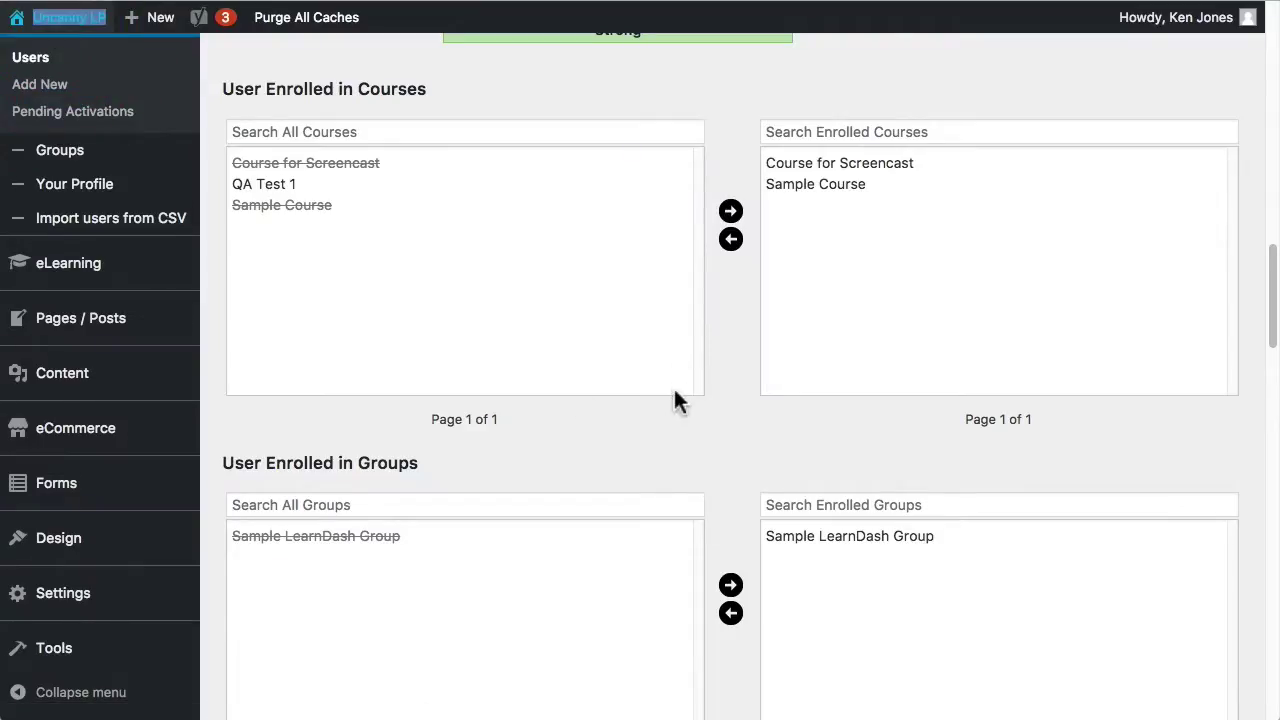
pyautogui.scroll(-1, 680, 390)
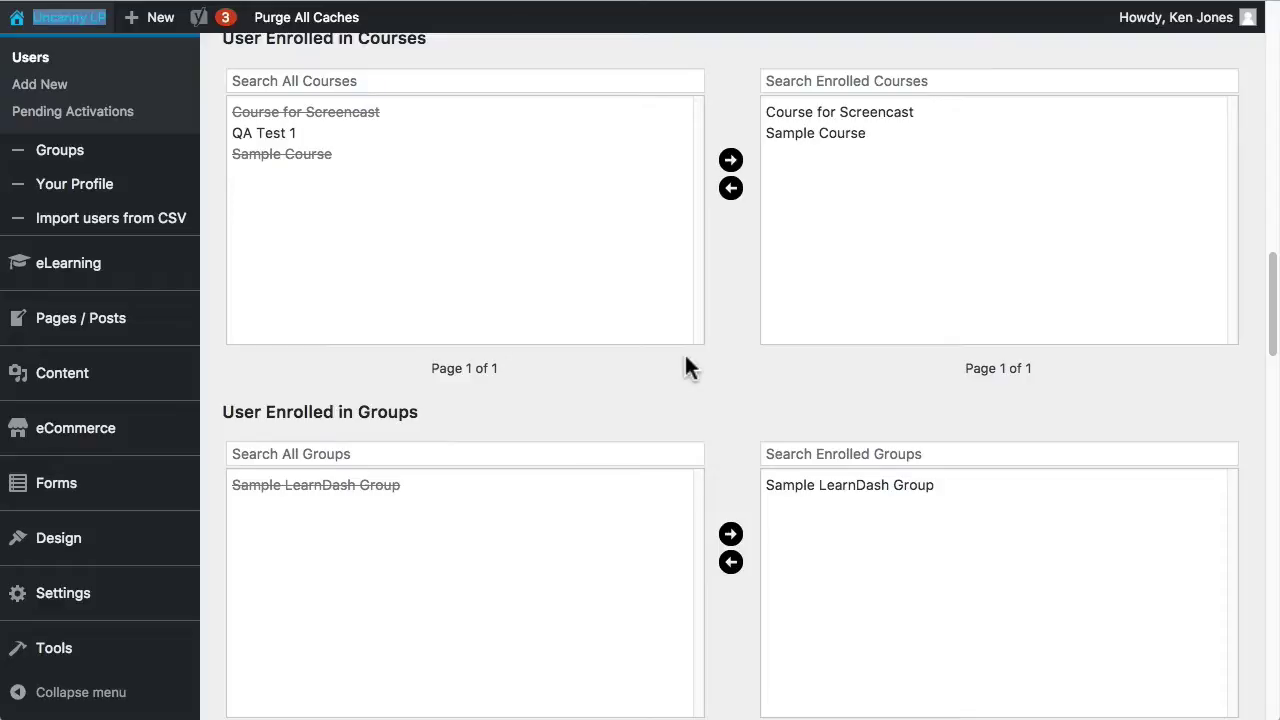
pyautogui.scroll(15, 642, 360)
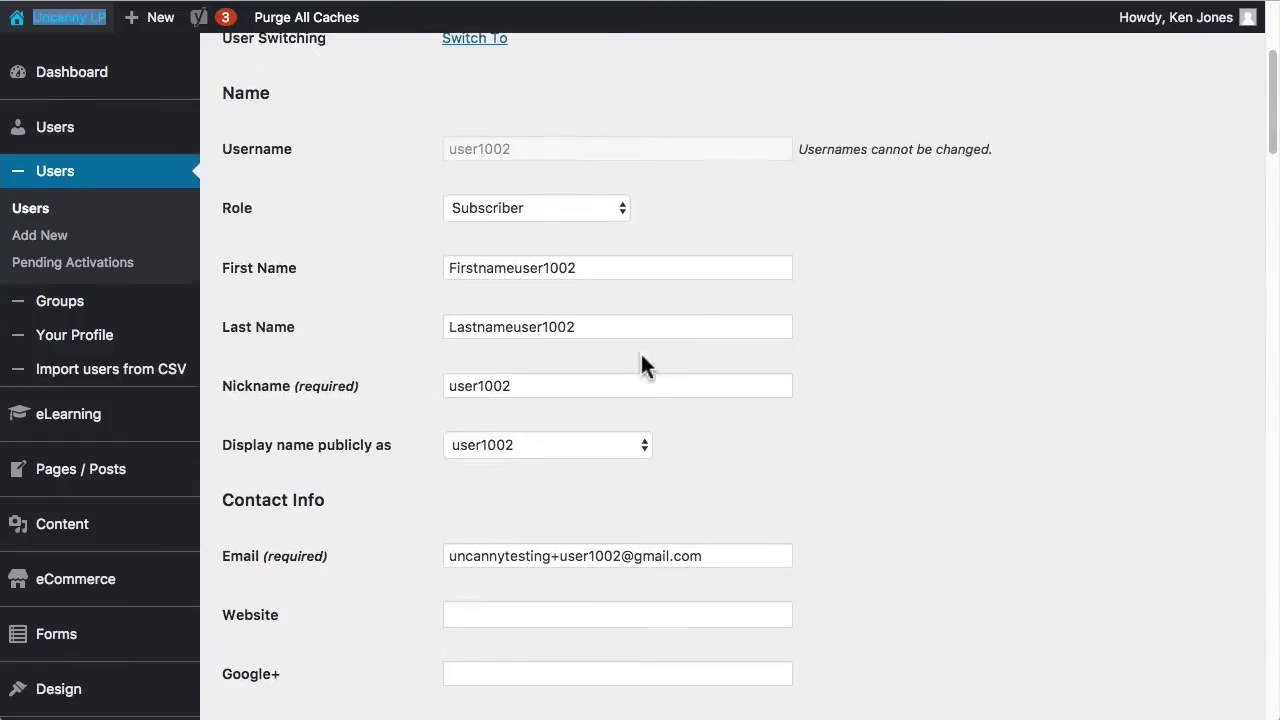
pyautogui.scroll(1, 642, 366)
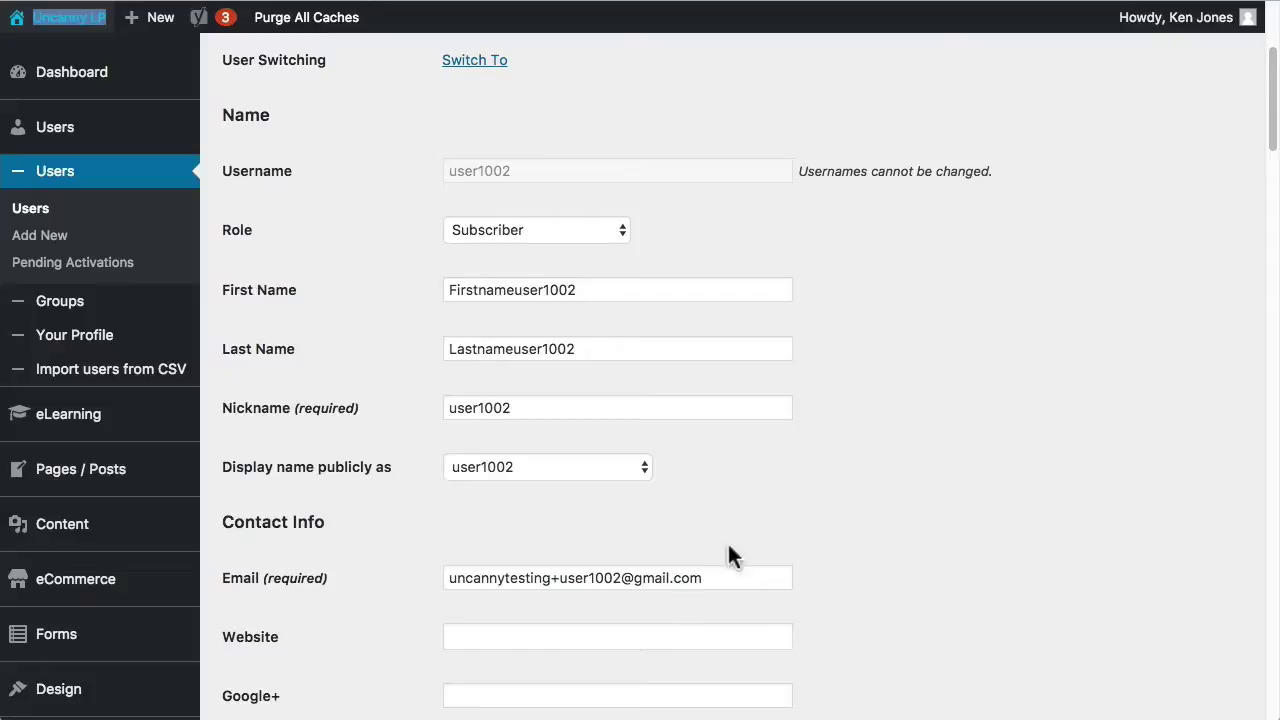
pyautogui.moveTo(713, 579); pyautogui.dragTo(432, 553)
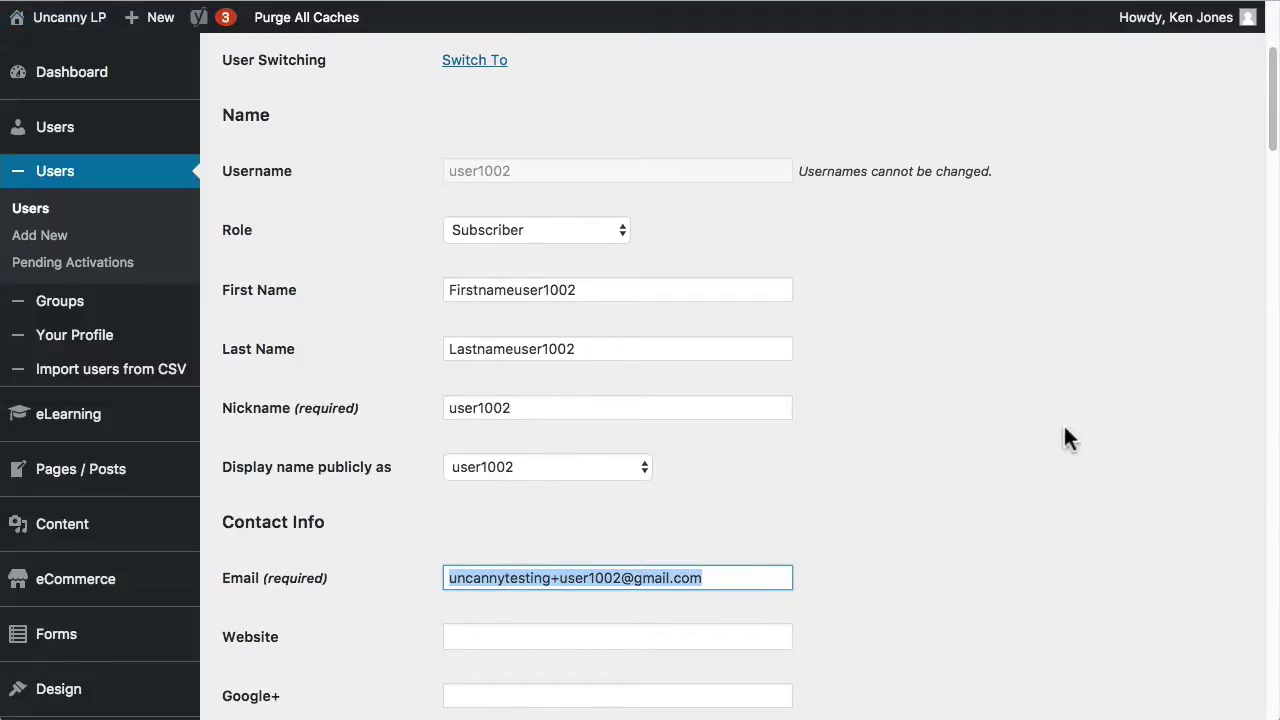
pyautogui.scroll(-10, 1085, 390)
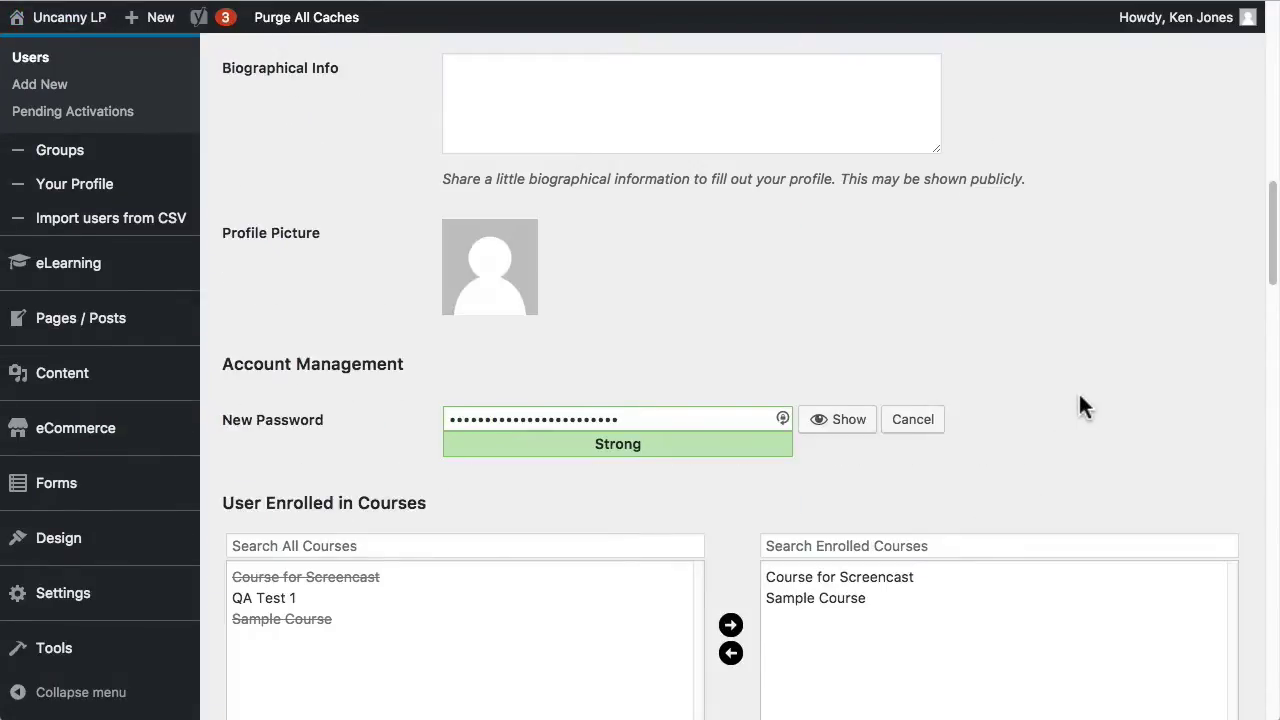
pyautogui.scroll(-3, 1085, 405)
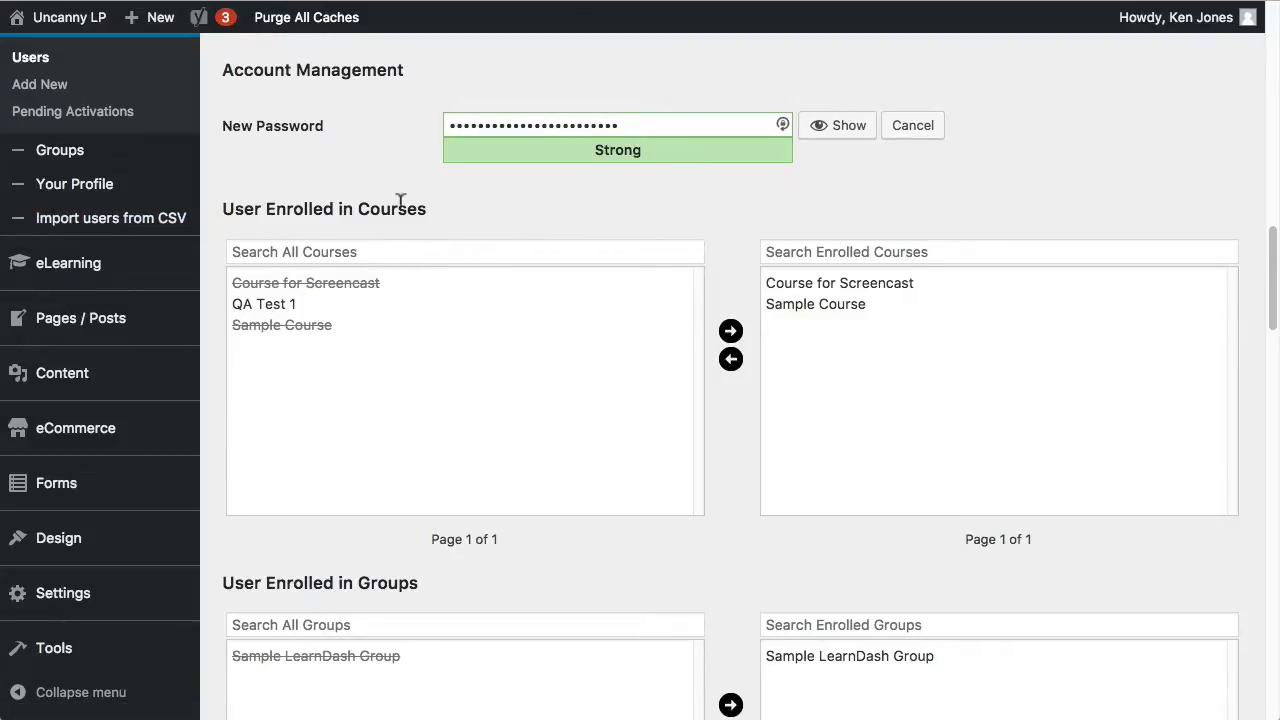
pyautogui.click(287, 304)
pyautogui.click(333, 282)
pyautogui.click(321, 318)
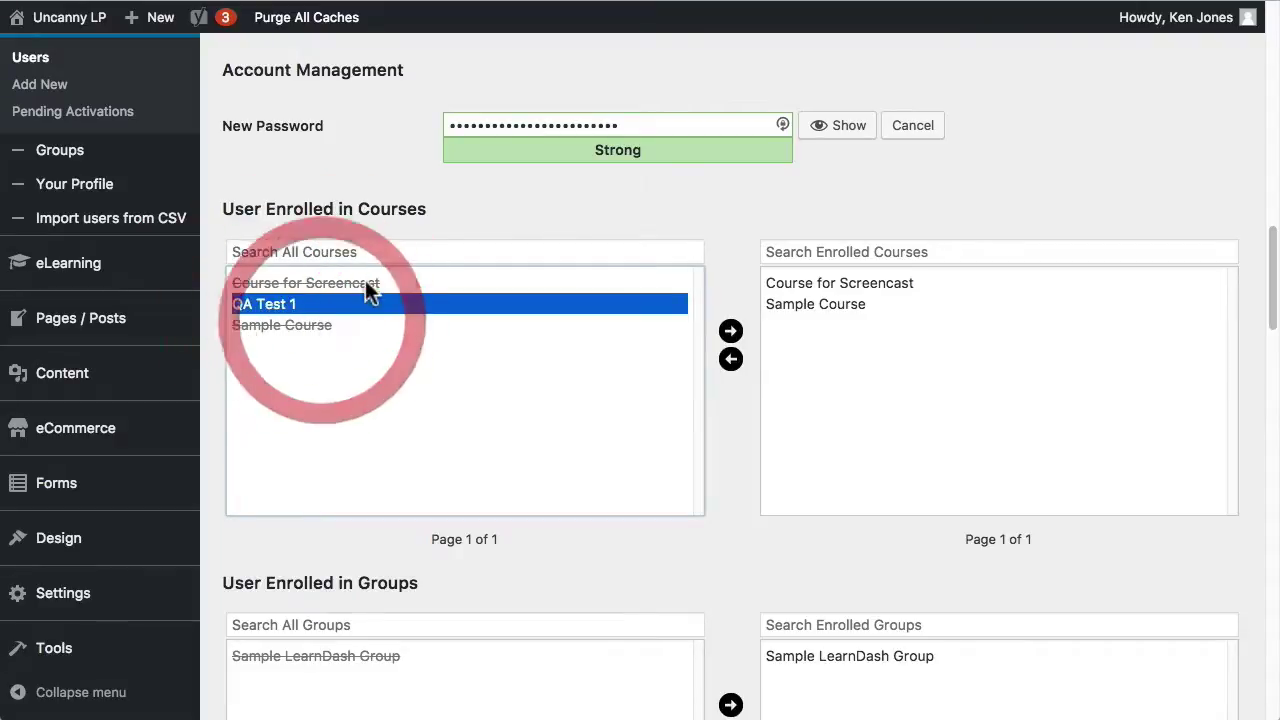
pyautogui.click(365, 280)
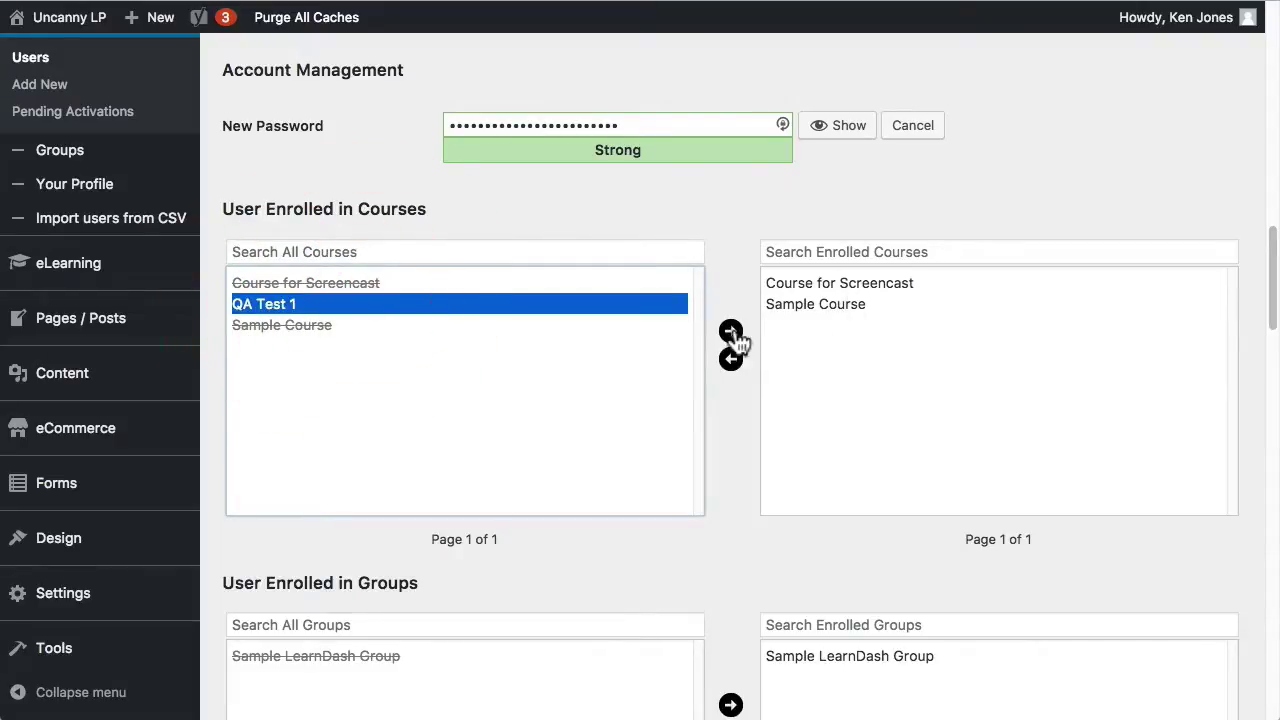
pyautogui.click(731, 331)
pyautogui.click(805, 325)
pyautogui.click(731, 359)
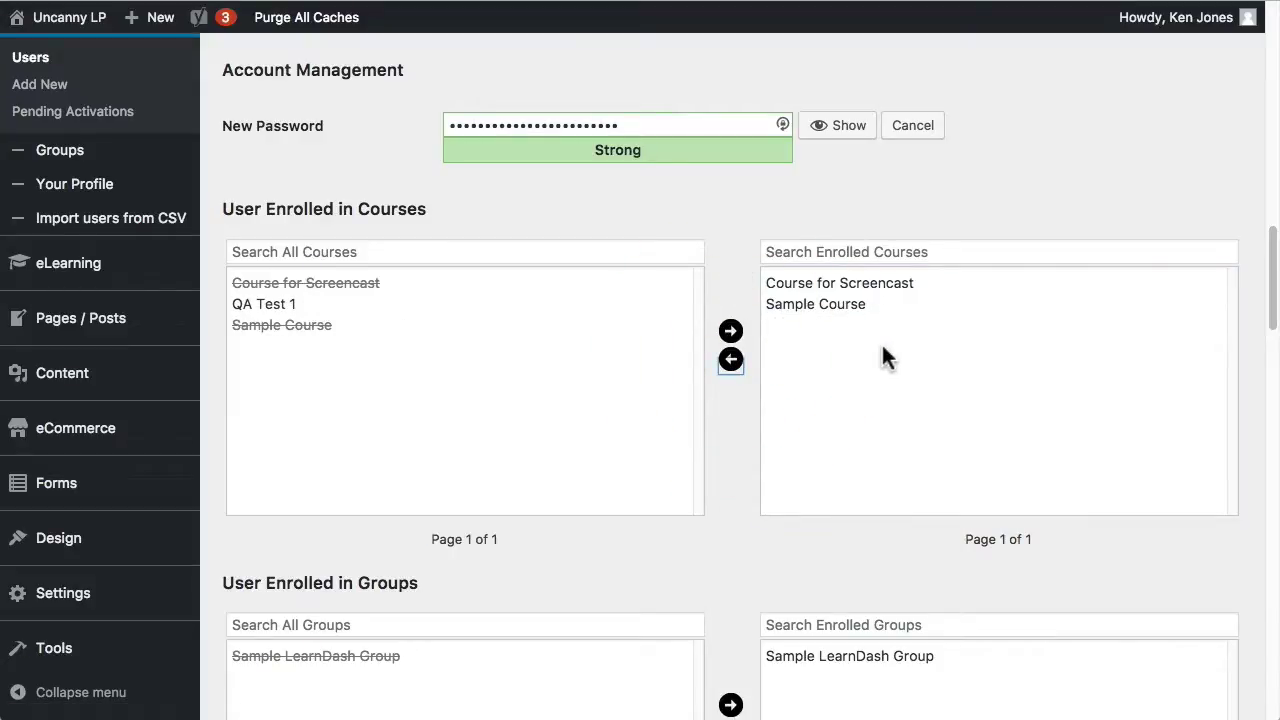
pyautogui.scroll(-10, 935, 390)
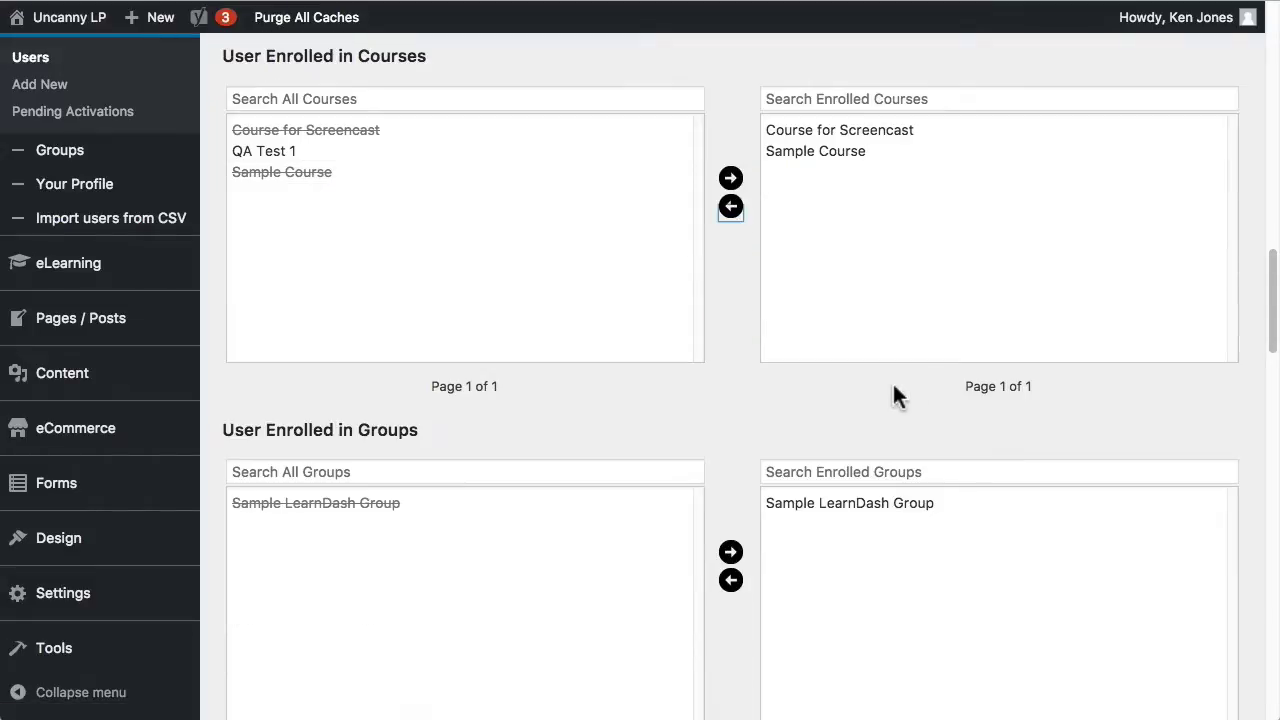
pyautogui.scroll(-10, 370, 598)
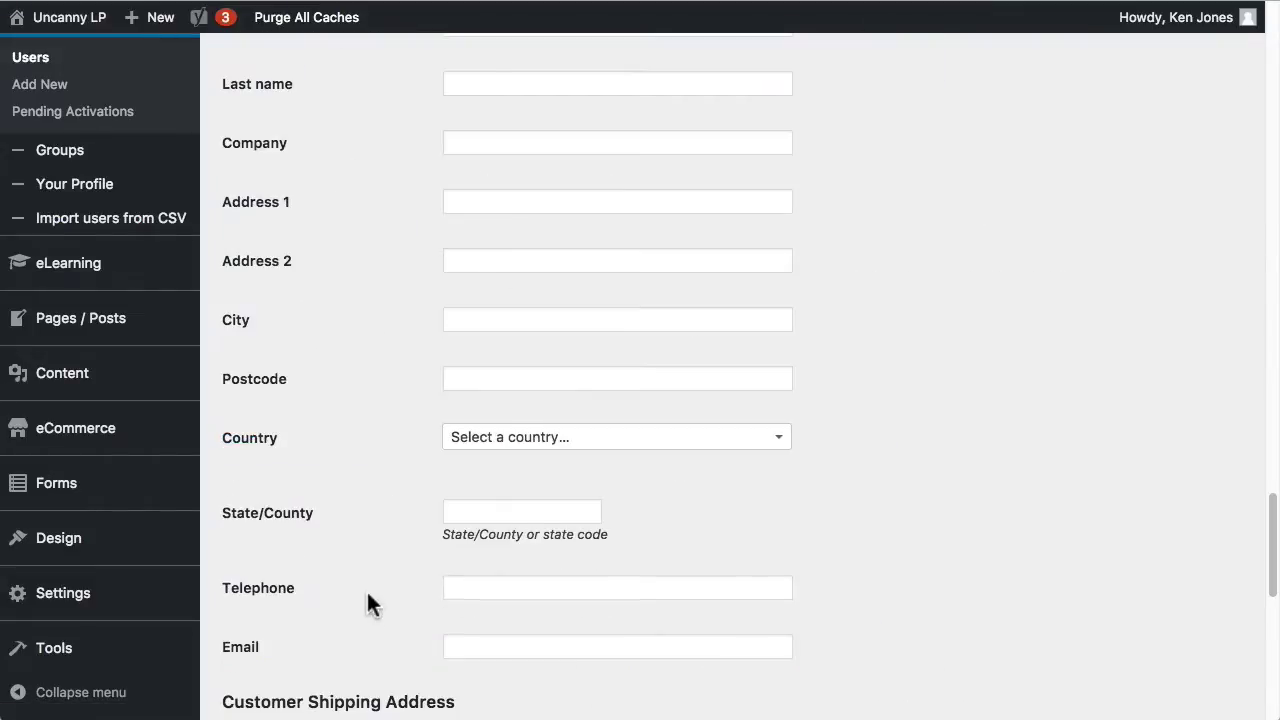
pyautogui.scroll(7, 362, 595)
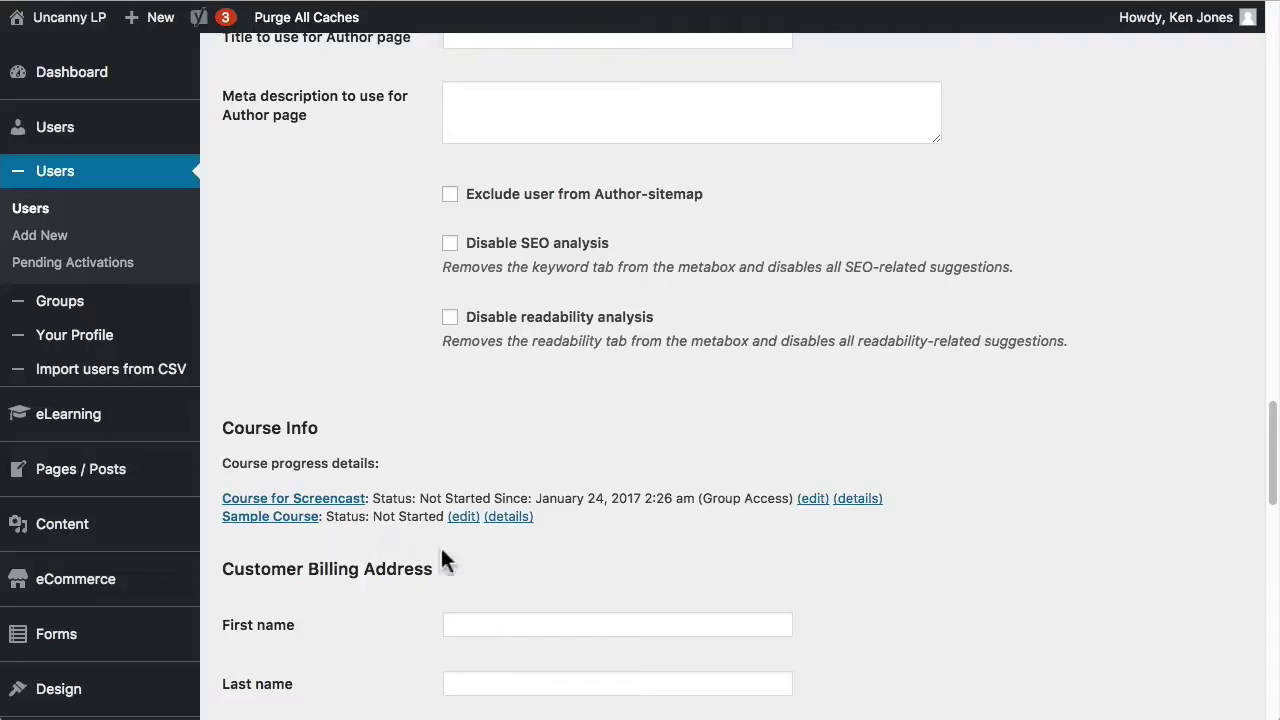
pyautogui.scroll(-1, 537, 511)
pyautogui.scroll(-1, 537, 511)
pyautogui.scroll(-2, 426, 529)
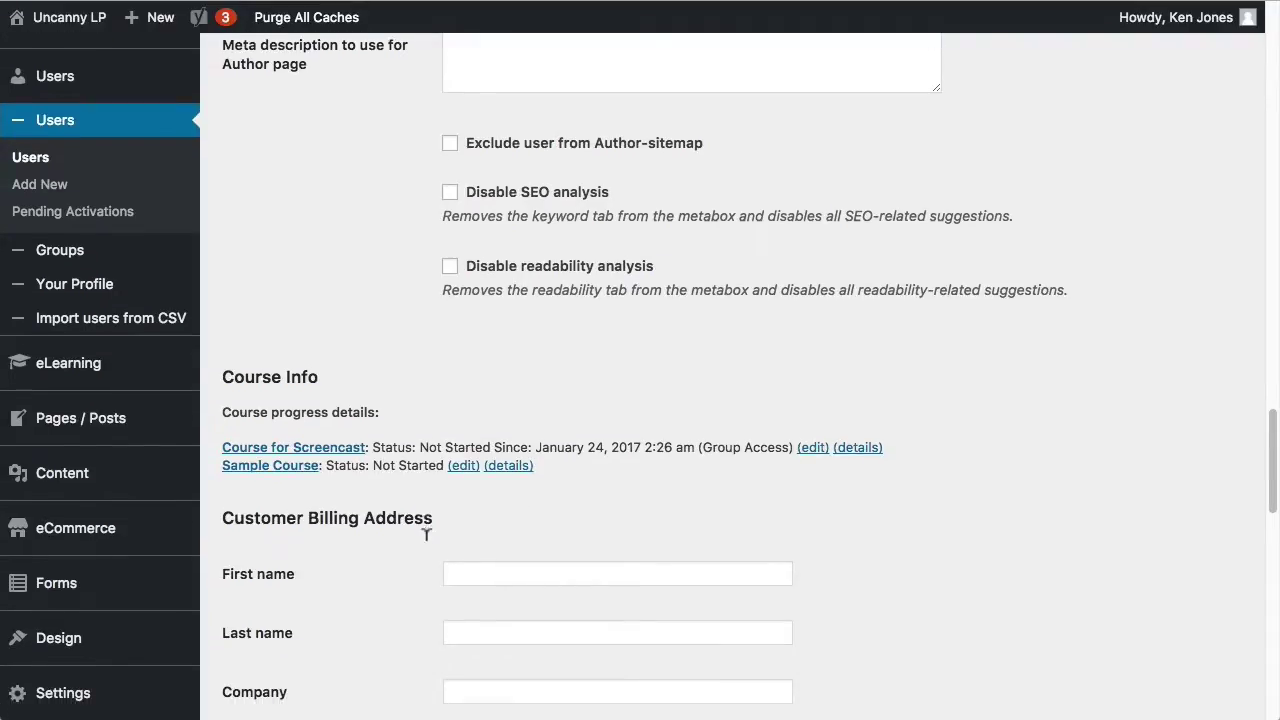
pyautogui.click(812, 423)
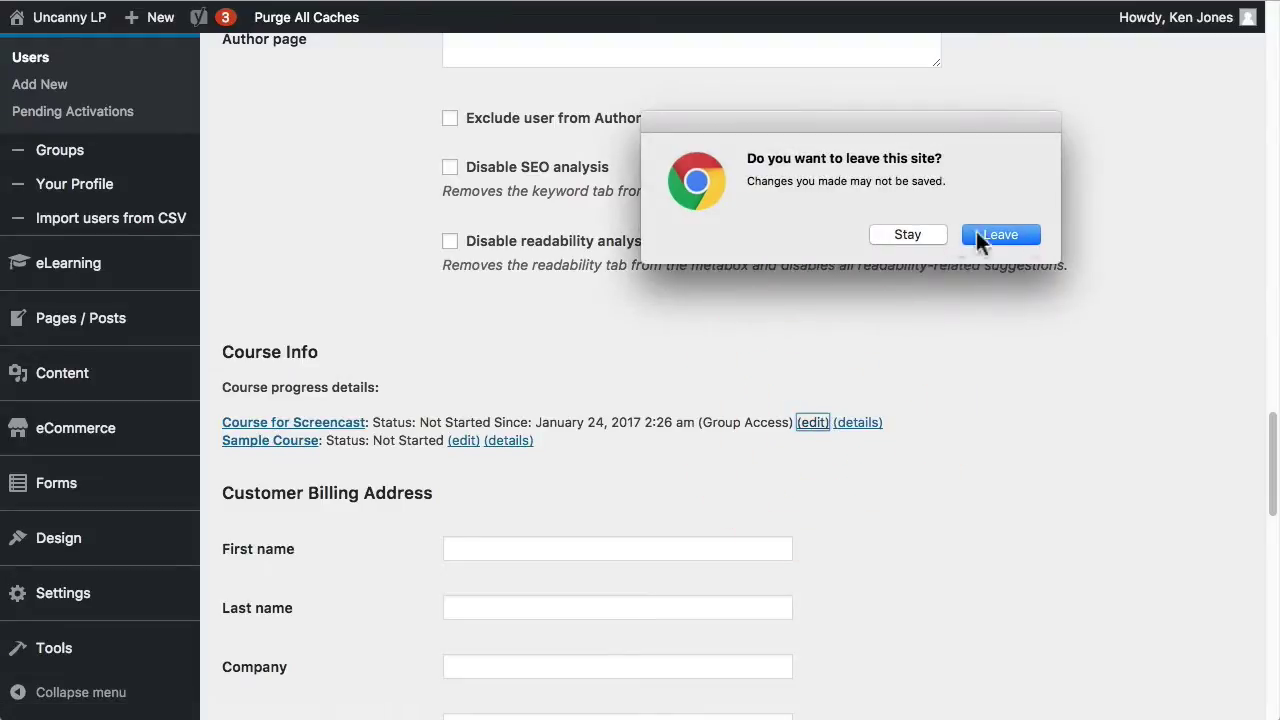
pyautogui.click(908, 234)
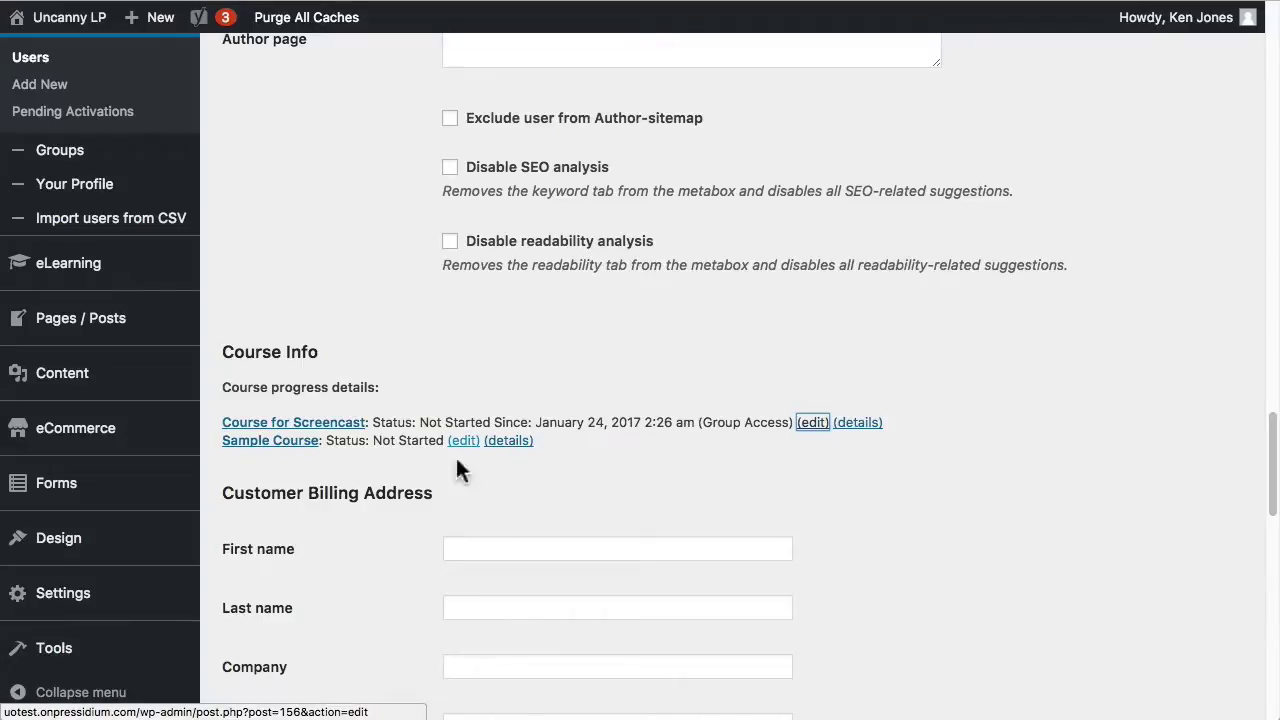
pyautogui.scroll(-1, 435, 500)
pyautogui.click(465, 388)
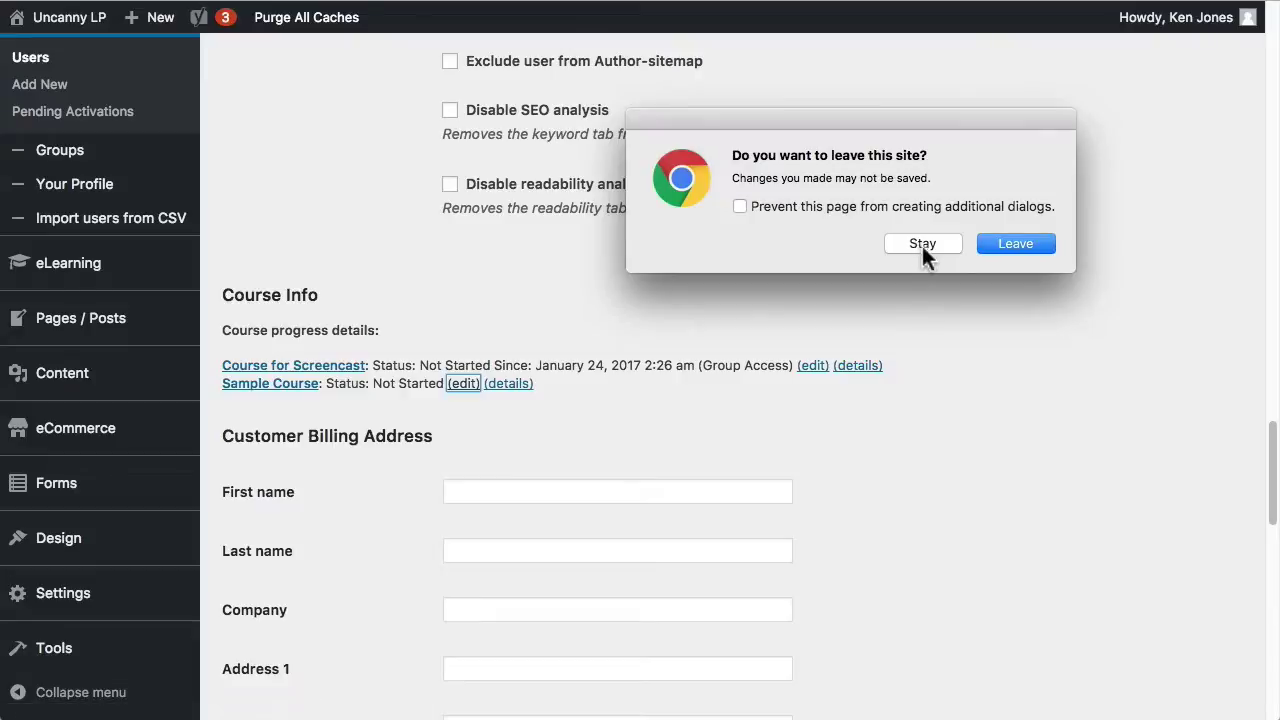
pyautogui.click(1040, 248)
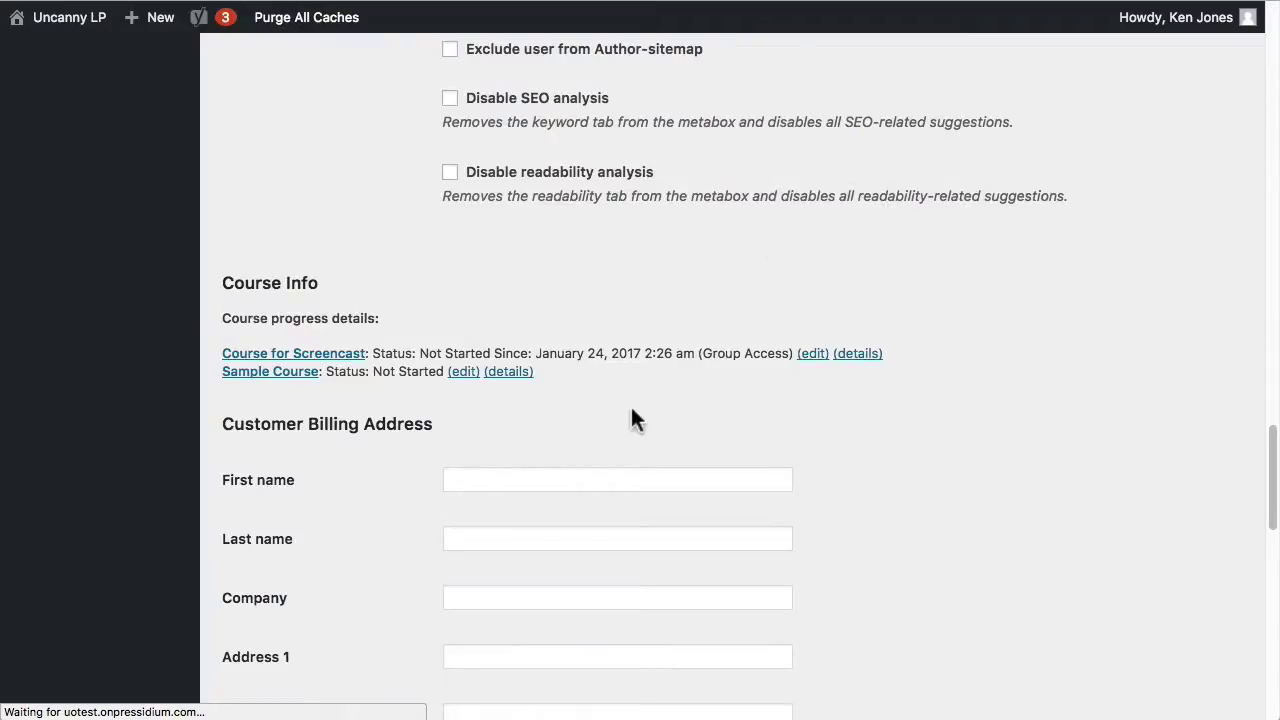
# - Expand Sample Course's details and its four lessons' topic lists
pyautogui.click(512, 358)
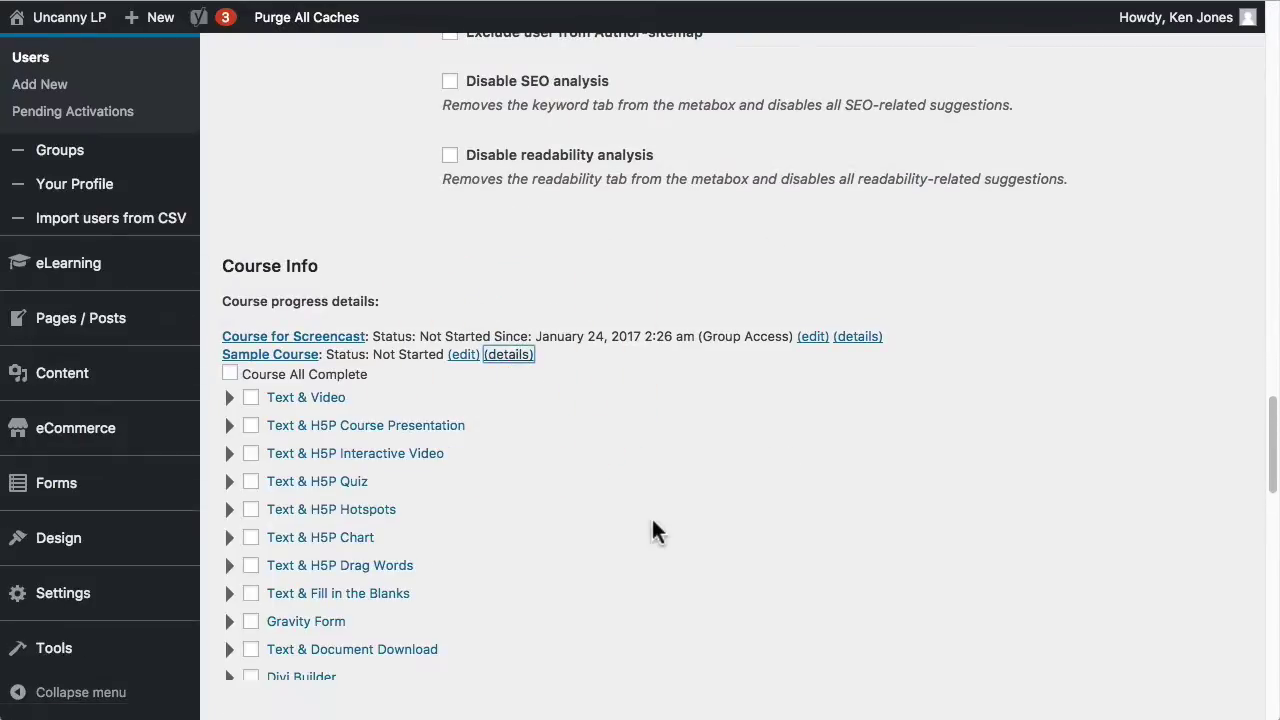
pyautogui.scroll(-3, 593, 444)
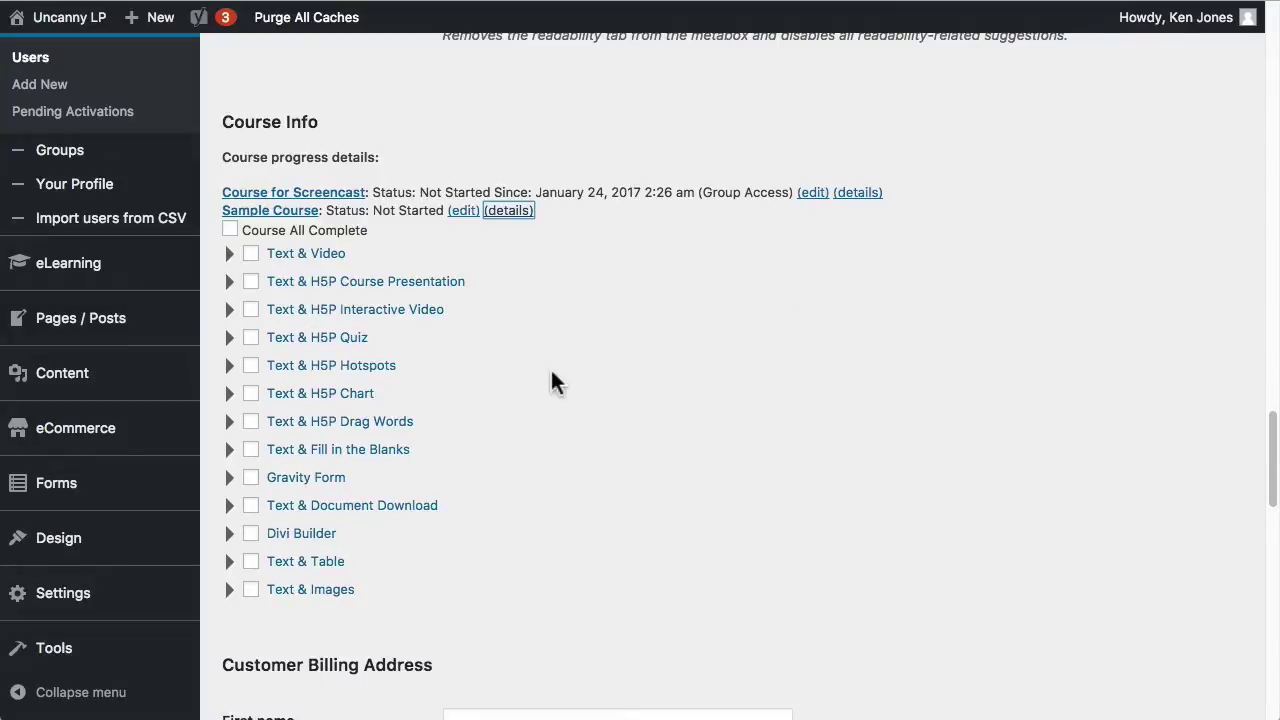
pyautogui.click(229, 255)
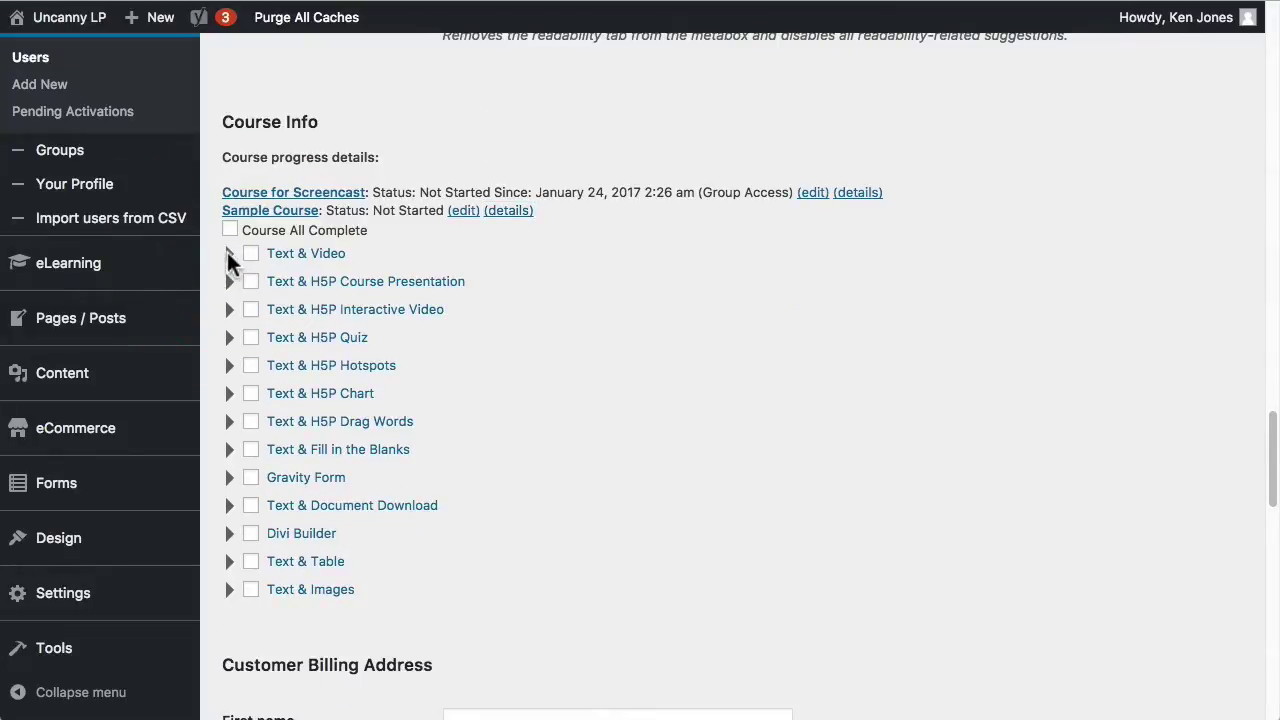
pyautogui.click(229, 310)
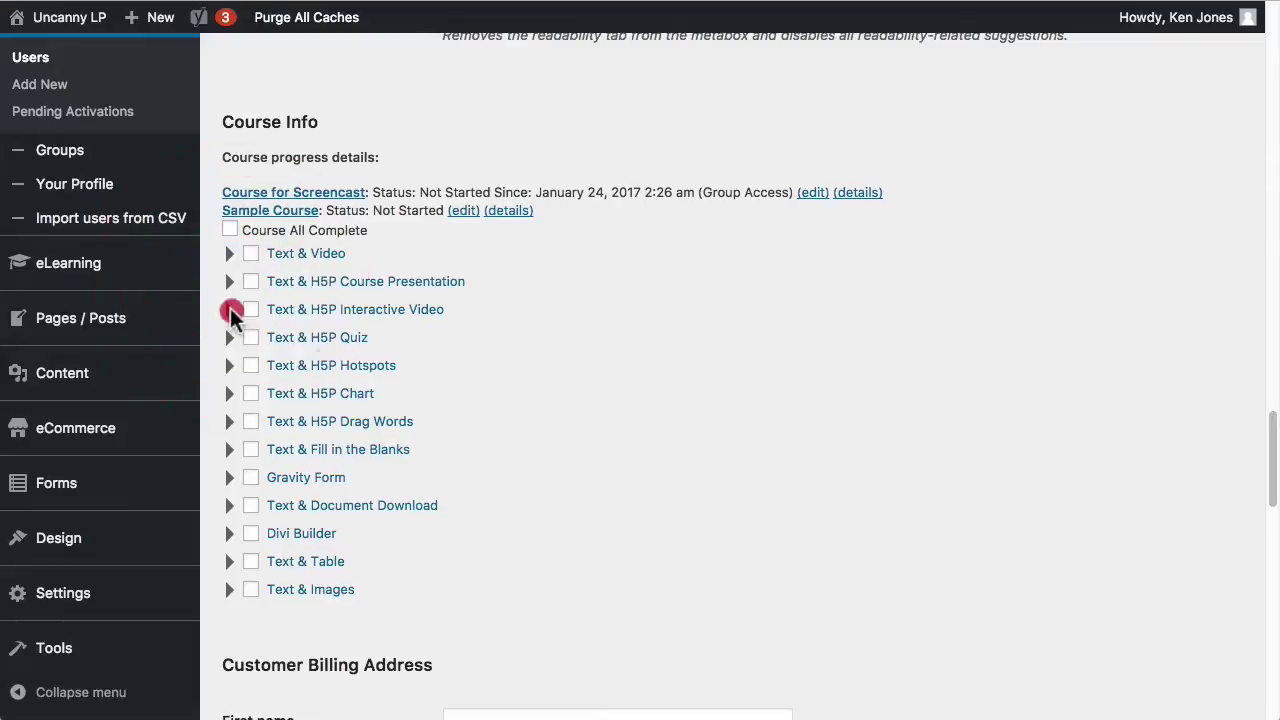
pyautogui.click(229, 282)
pyautogui.click(229, 336)
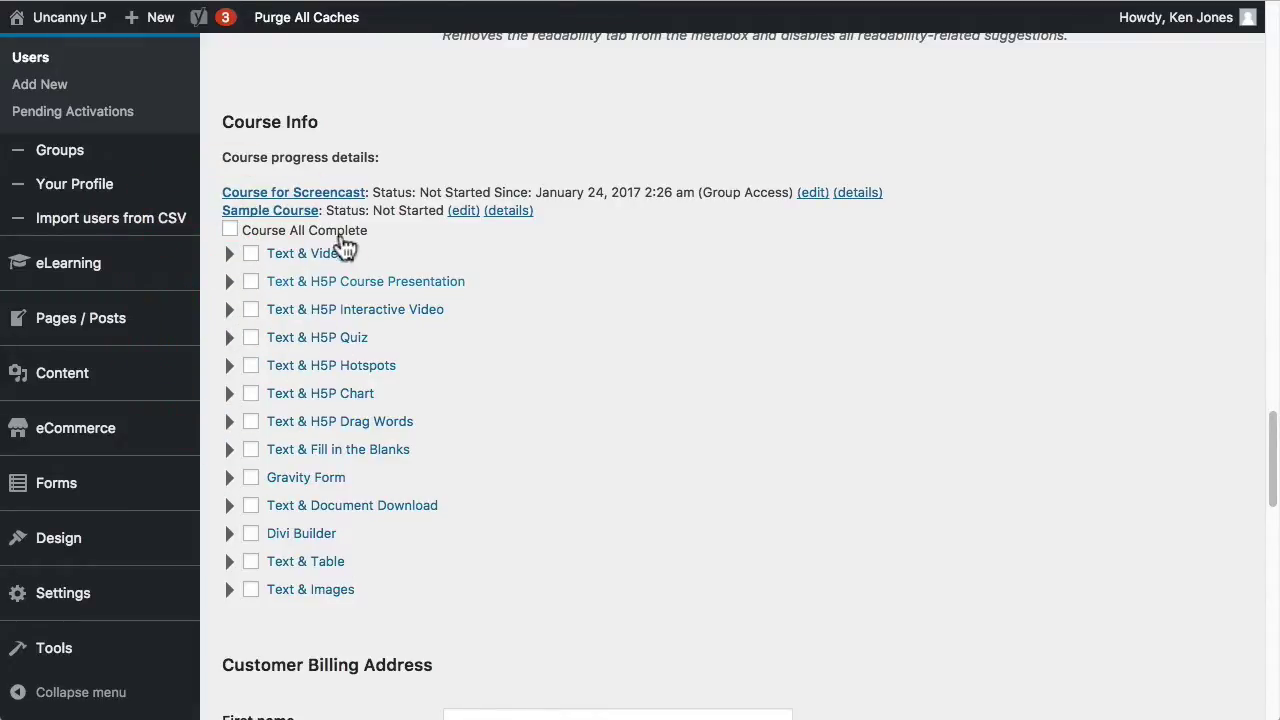
# - Mark Text & Video, Text & H5P Course Presentation and Text & H5P Interactive Video complete
pyautogui.click(250, 254)
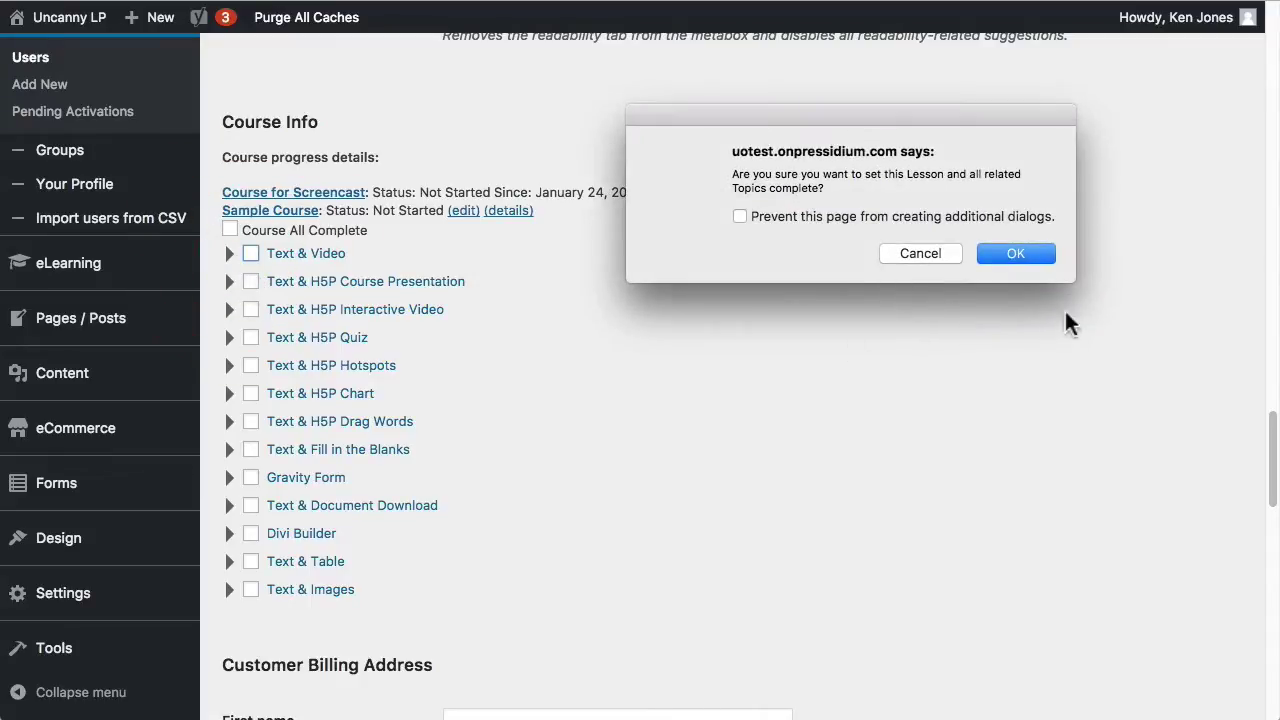
pyautogui.click(1033, 258)
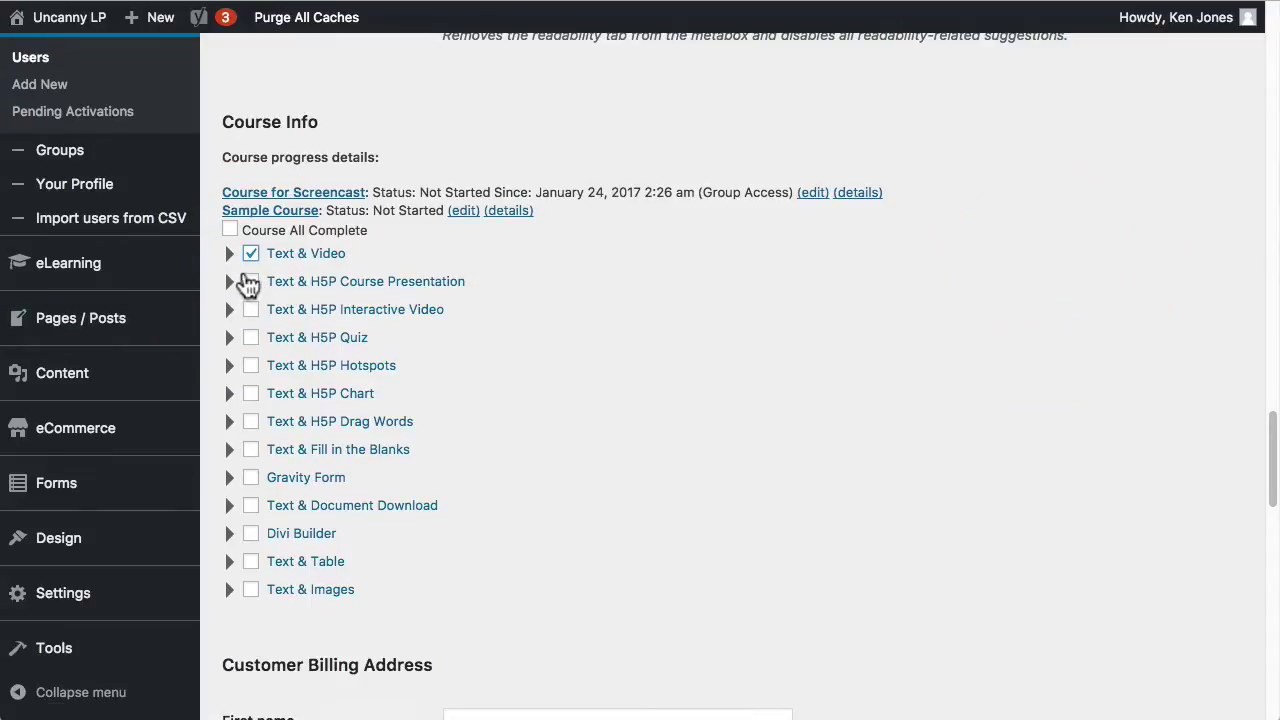
pyautogui.click(250, 281)
pyautogui.click(1025, 255)
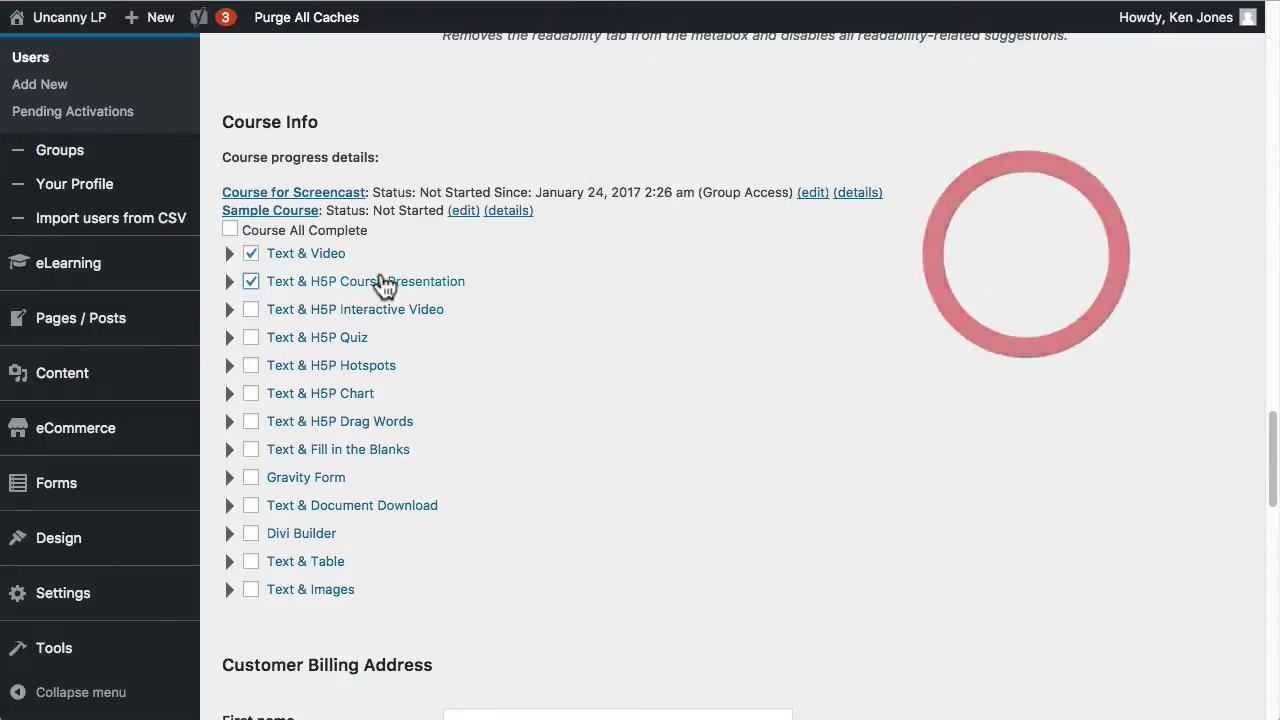
pyautogui.click(252, 310)
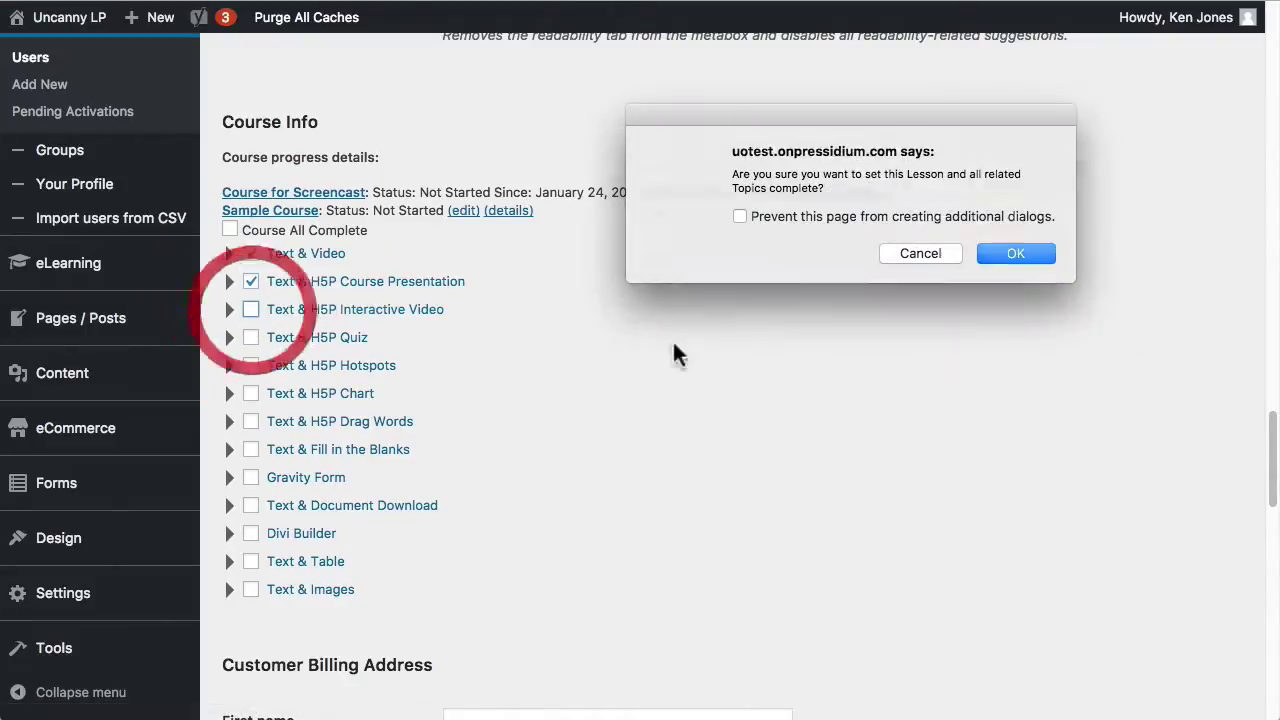
pyautogui.click(997, 256)
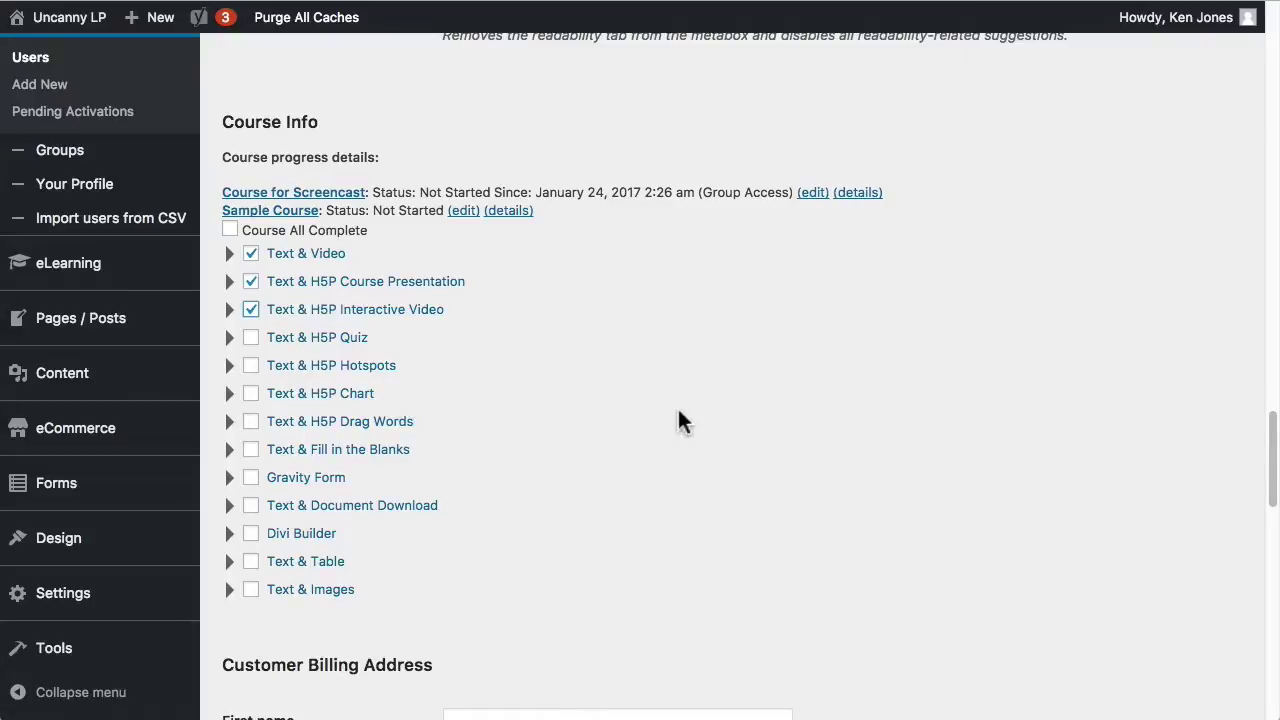
# - Save the test subscriber's profile with the updated course progress
pyautogui.scroll(-15, 763, 471)
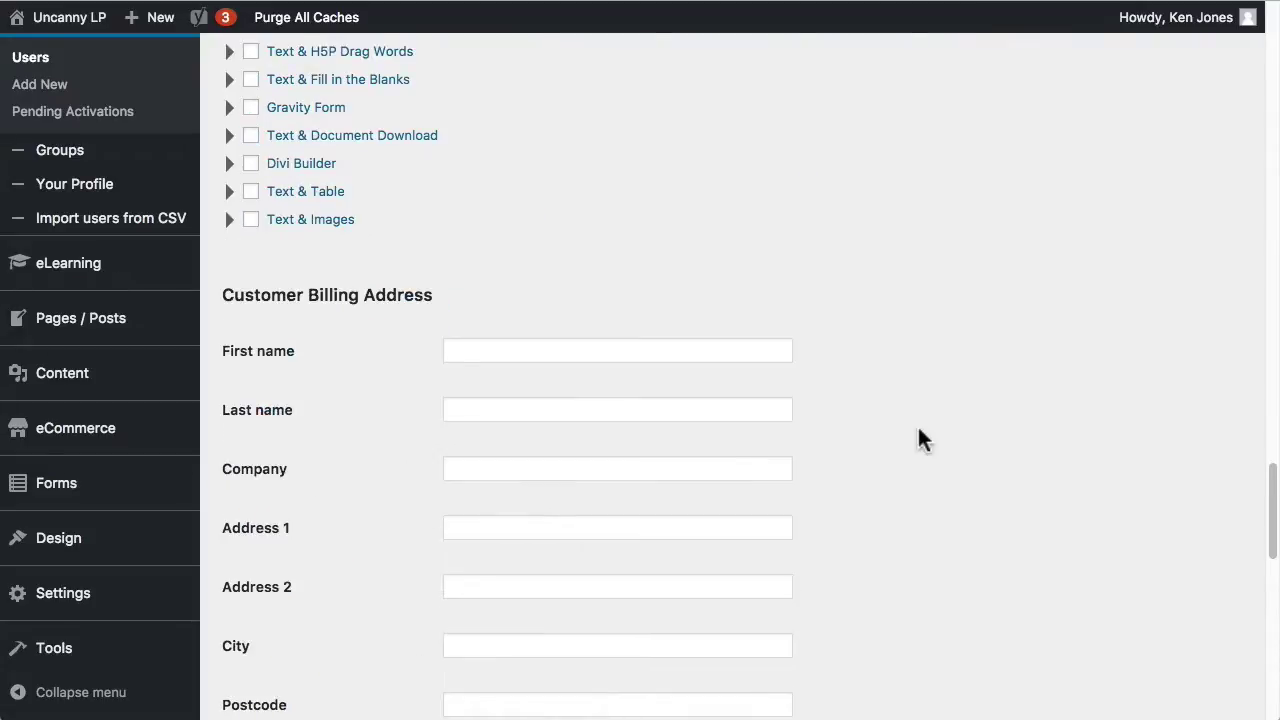
pyautogui.scroll(-2, 885, 424)
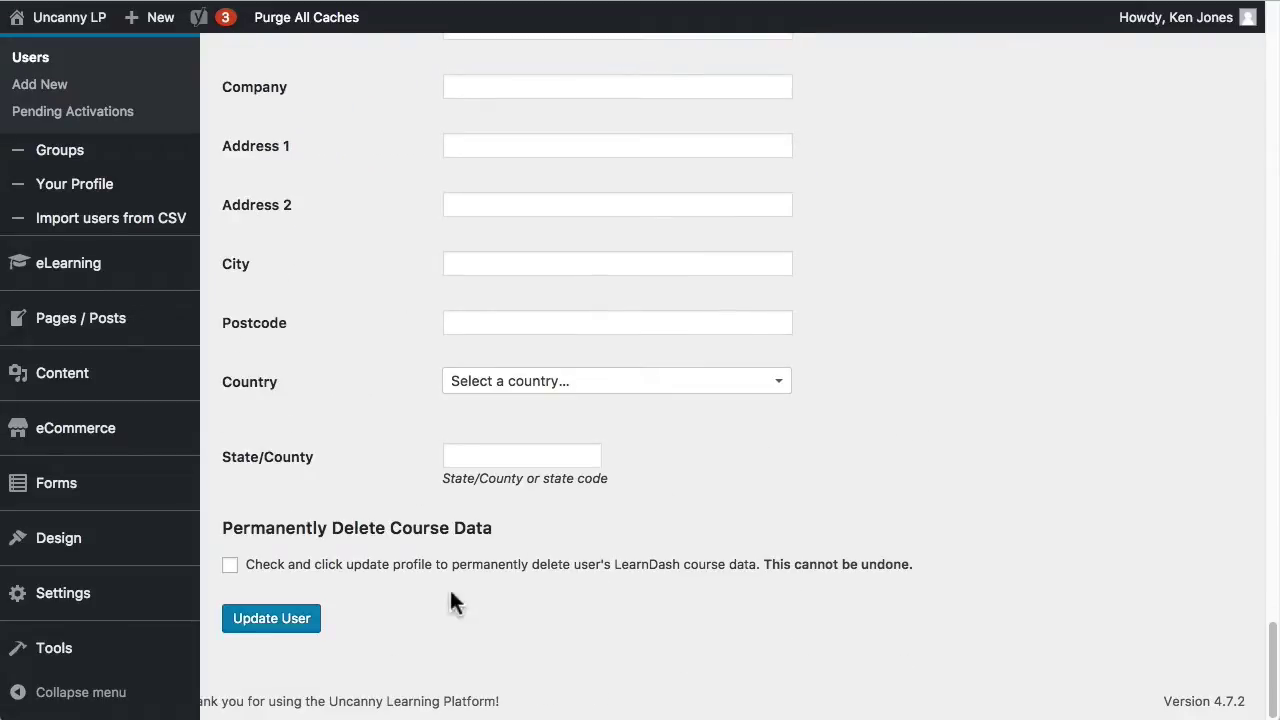
pyautogui.click(272, 618)
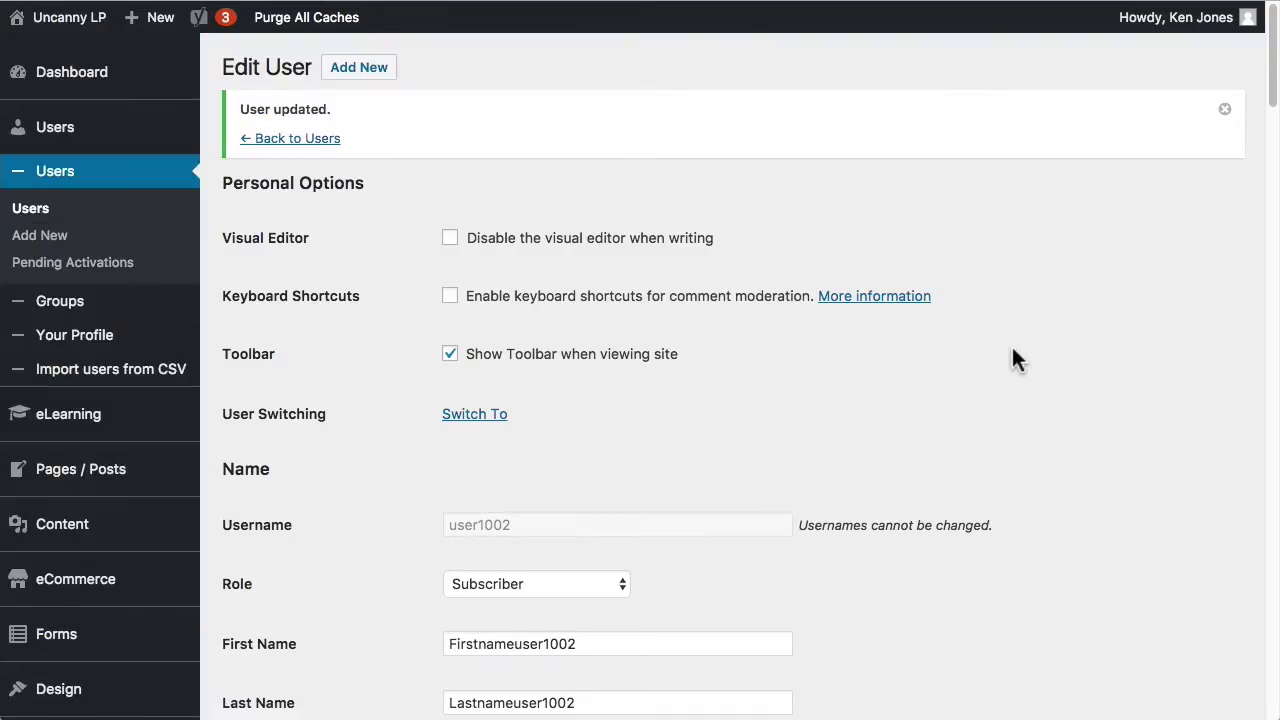
# - Reopen Sample Course's lesson checklist and confirm it shows 3 out of 13 steps completed
pyautogui.scroll(-10, 989, 295)
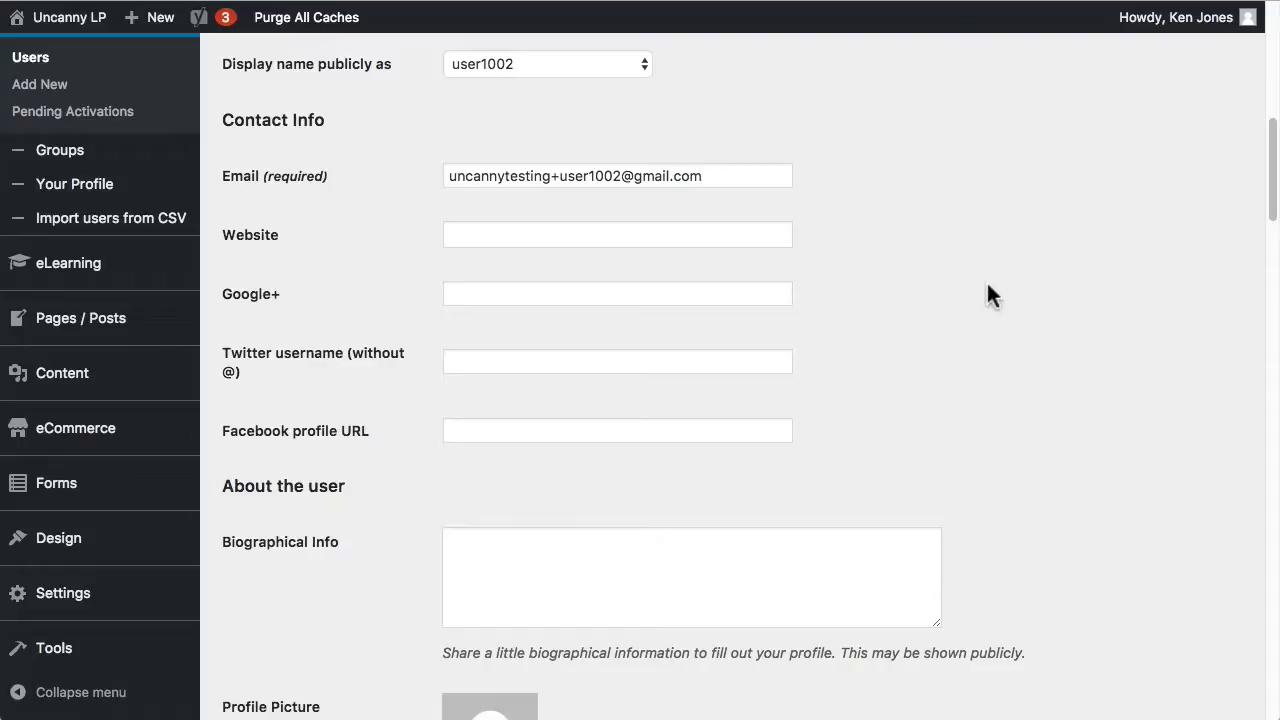
pyautogui.scroll(-12, 980, 330)
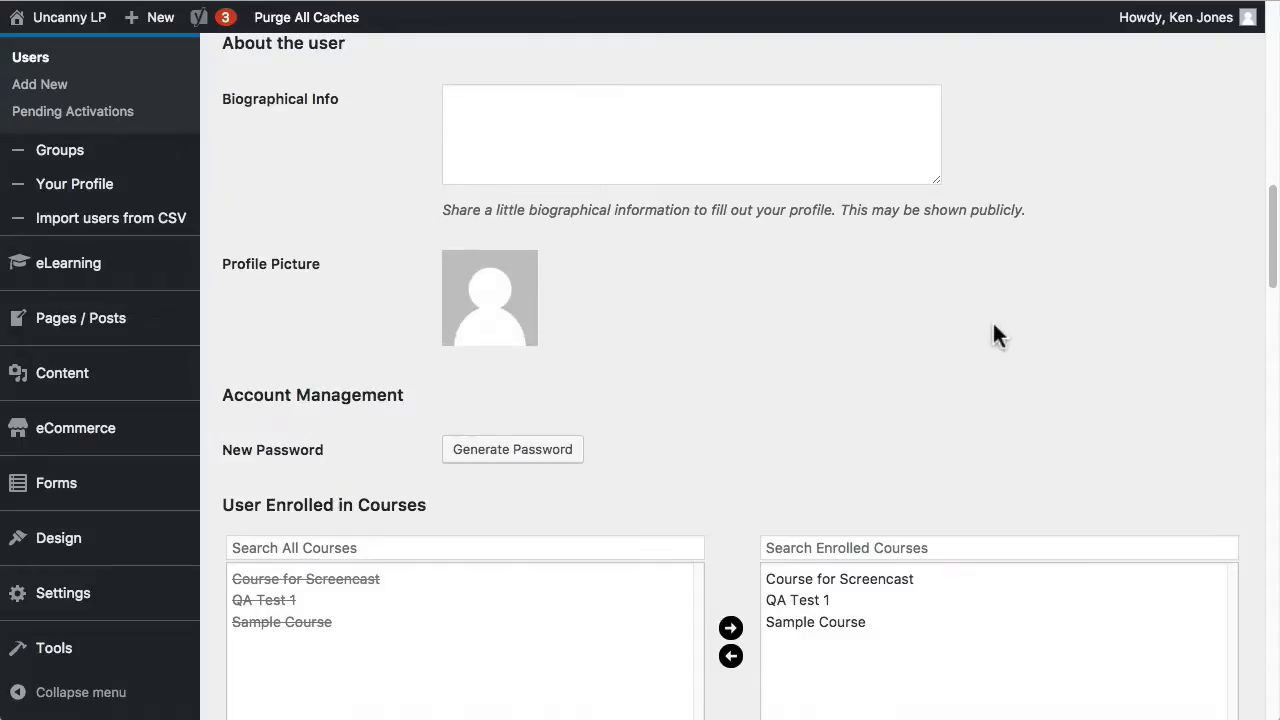
pyautogui.scroll(-5, 914, 420)
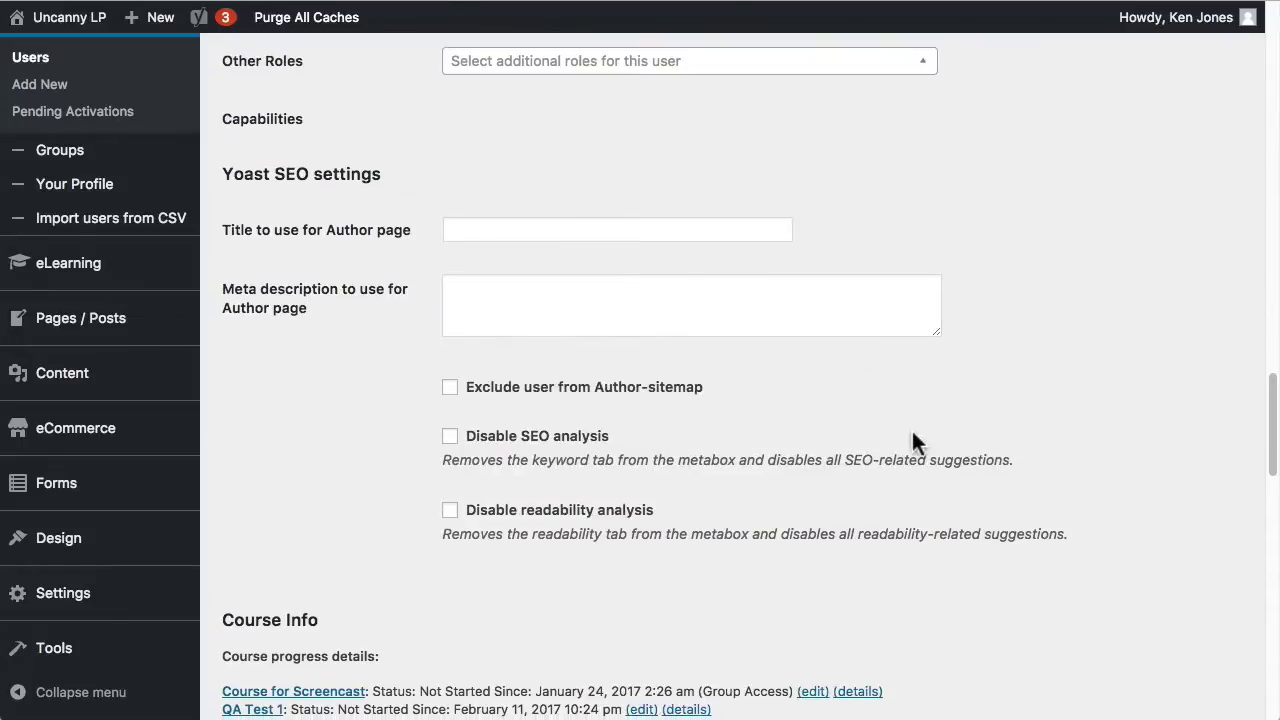
pyautogui.scroll(-3, 700, 460)
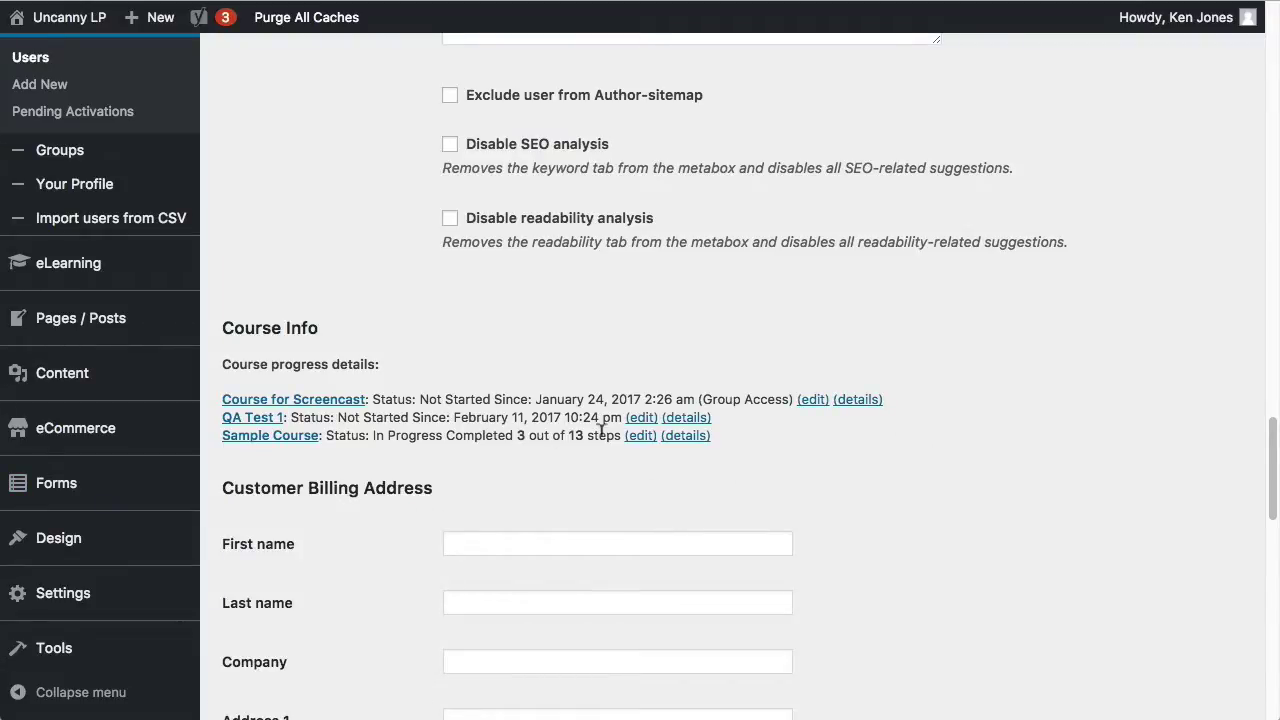
pyautogui.click(685, 435)
pyautogui.scroll(-1, 490, 527)
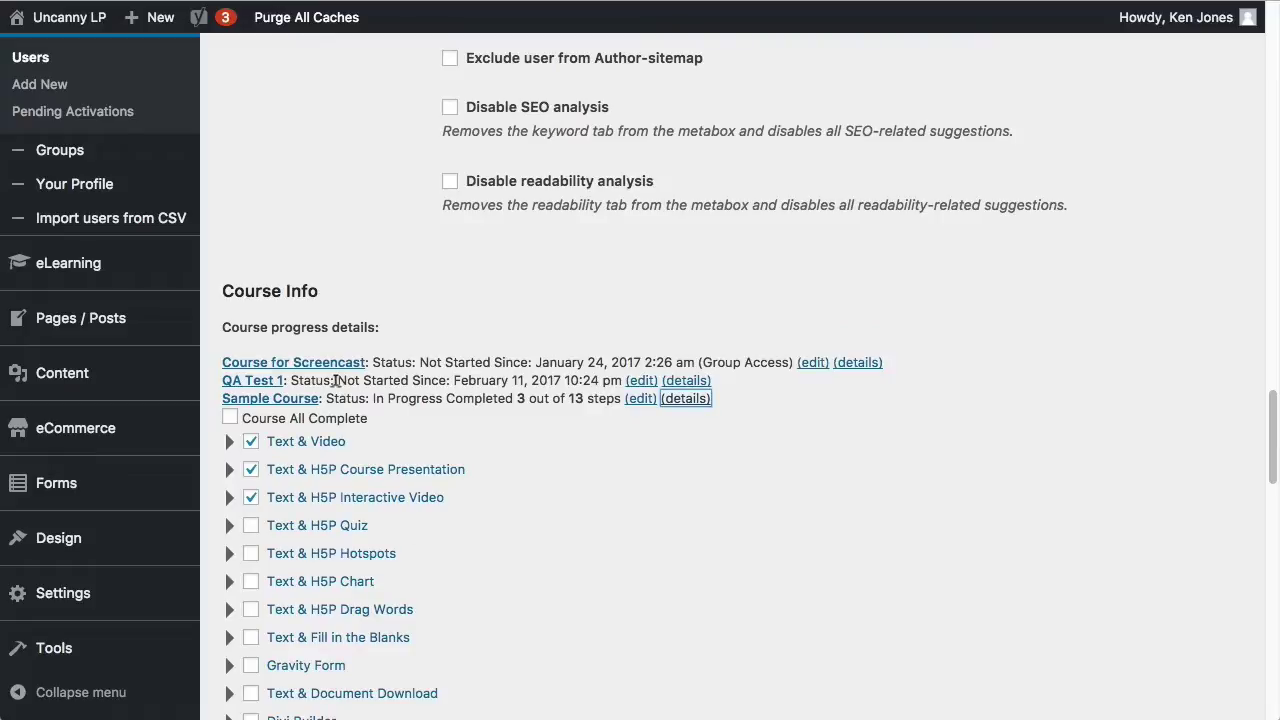
pyautogui.moveTo(447, 398); pyautogui.dragTo(615, 399)
pyautogui.scroll(-10, 1075, 335)
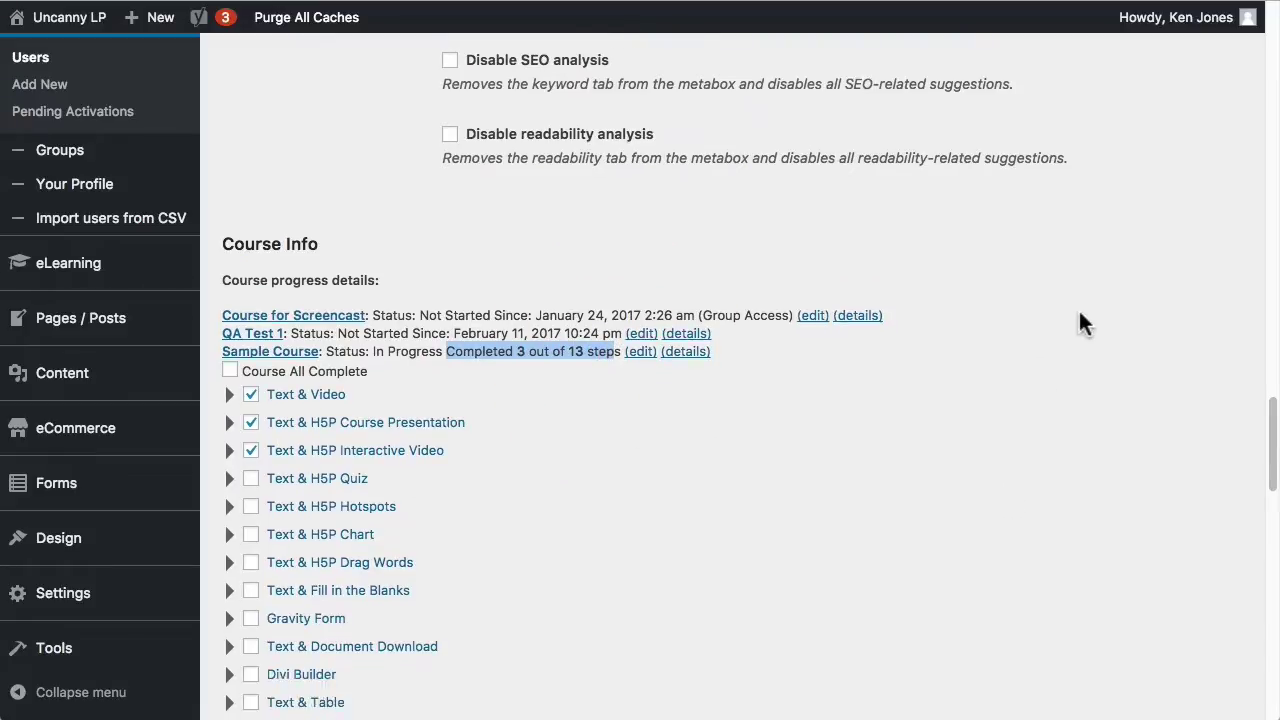
pyautogui.scroll(-8, 860, 398)
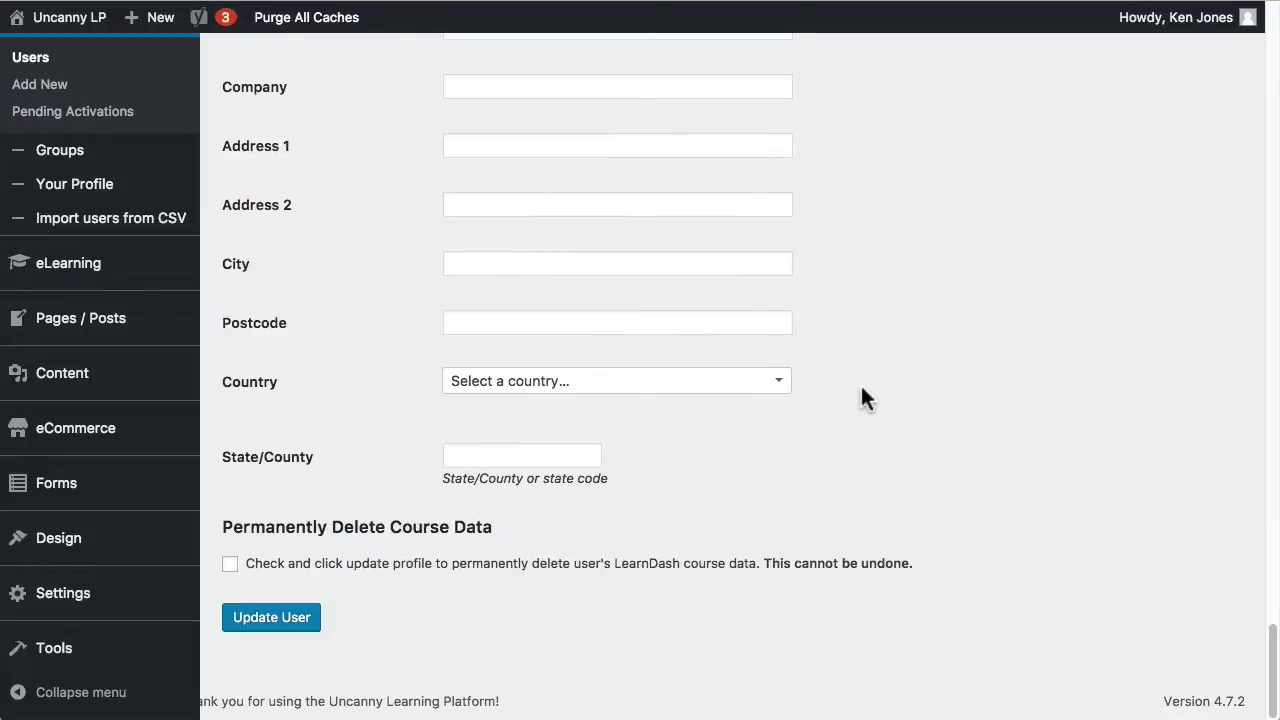
pyautogui.scroll(20, 860, 398)
pyautogui.scroll(5, 795, 518)
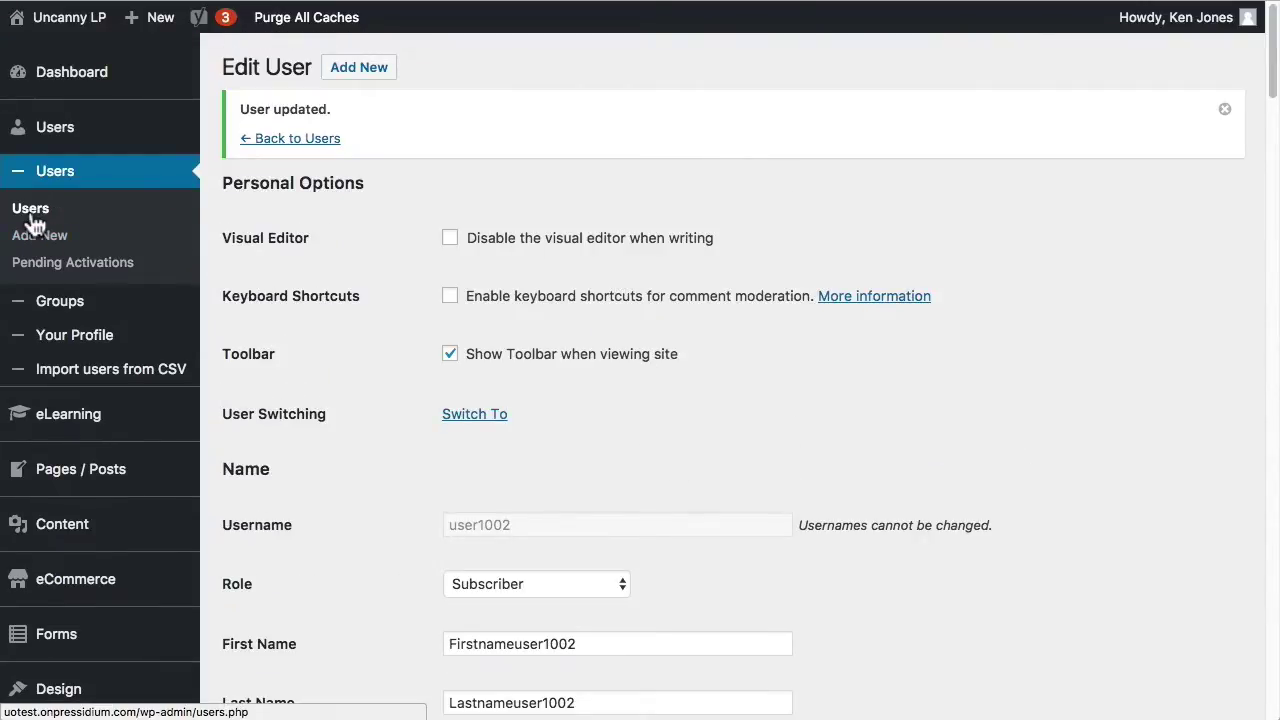
pyautogui.scroll(-12, 429, 463)
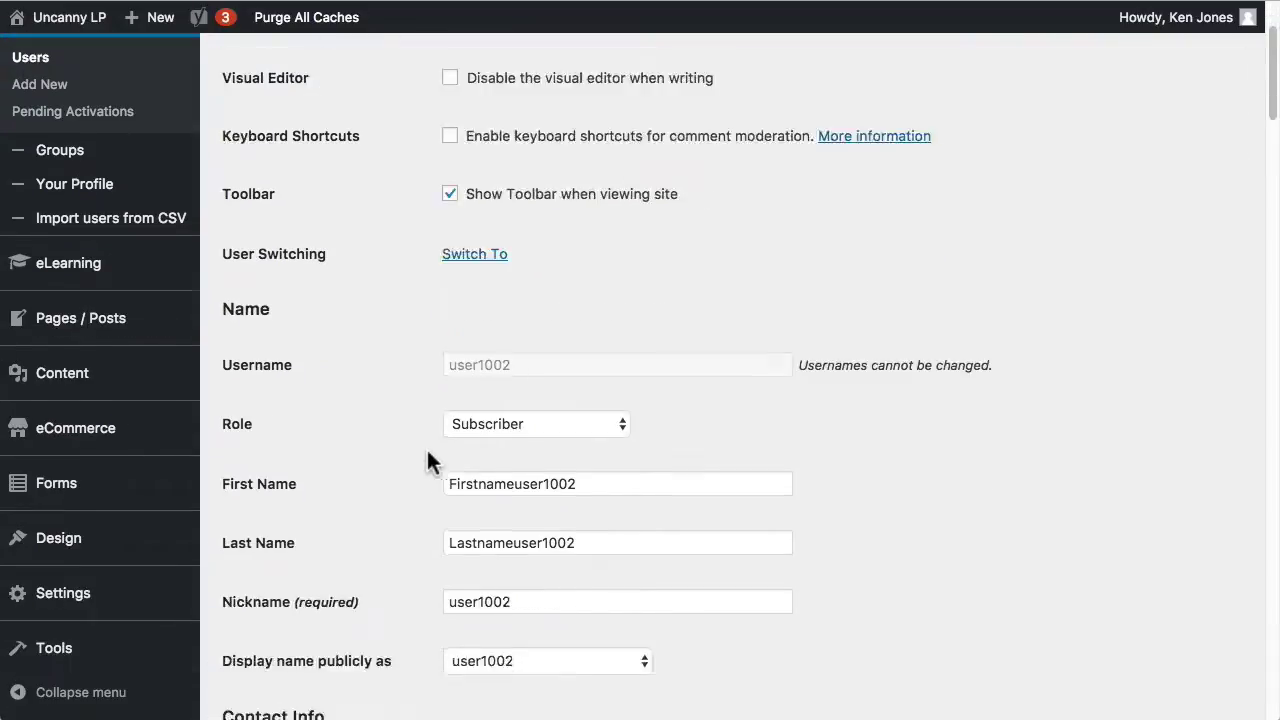
pyautogui.scroll(-12, 313, 421)
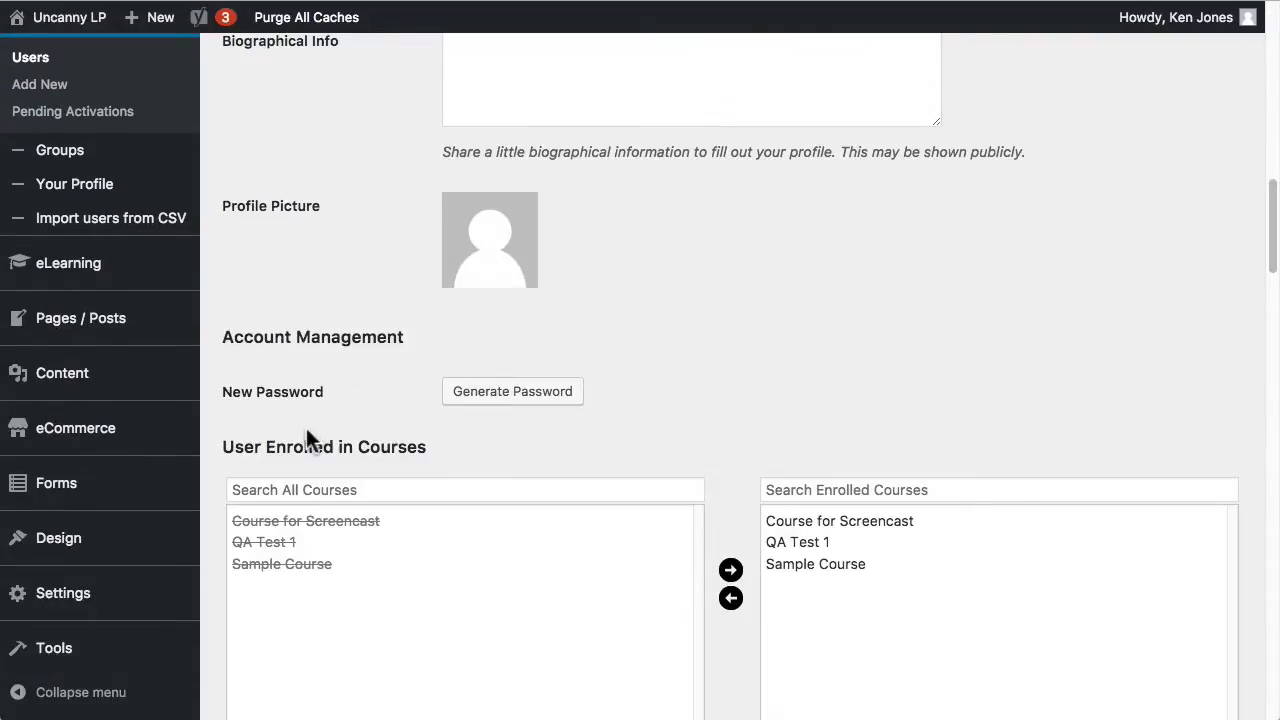
# - Open Tools > Uncanny Toolkit and browse the module cards such as Breadcrumbs and Front End Login
pyautogui.click(62, 664)
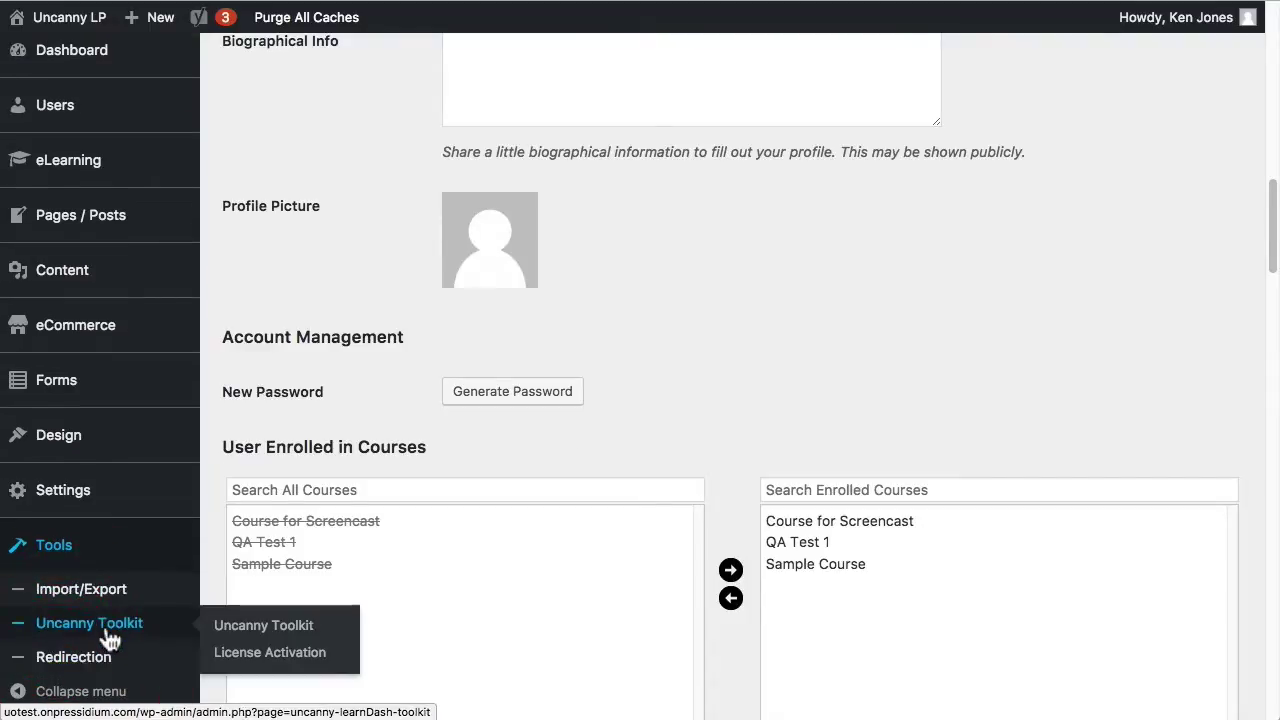
pyautogui.click(89, 623)
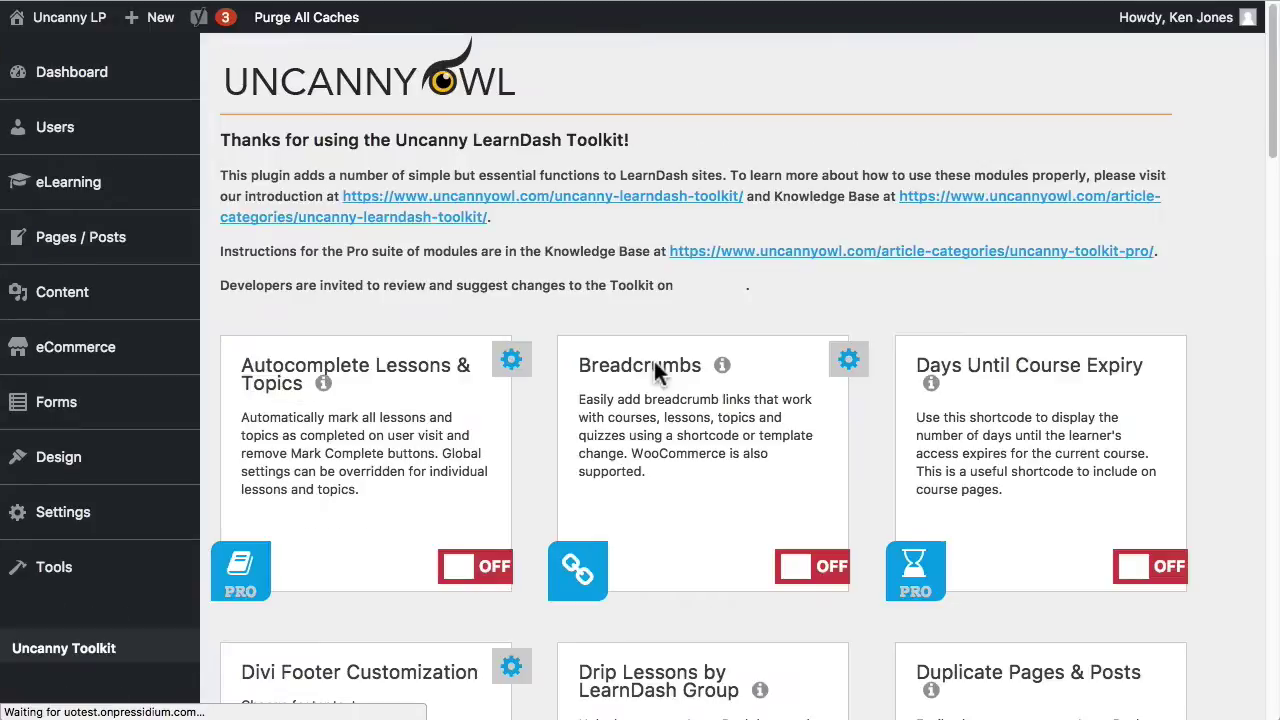
pyautogui.scroll(-5, 700, 240)
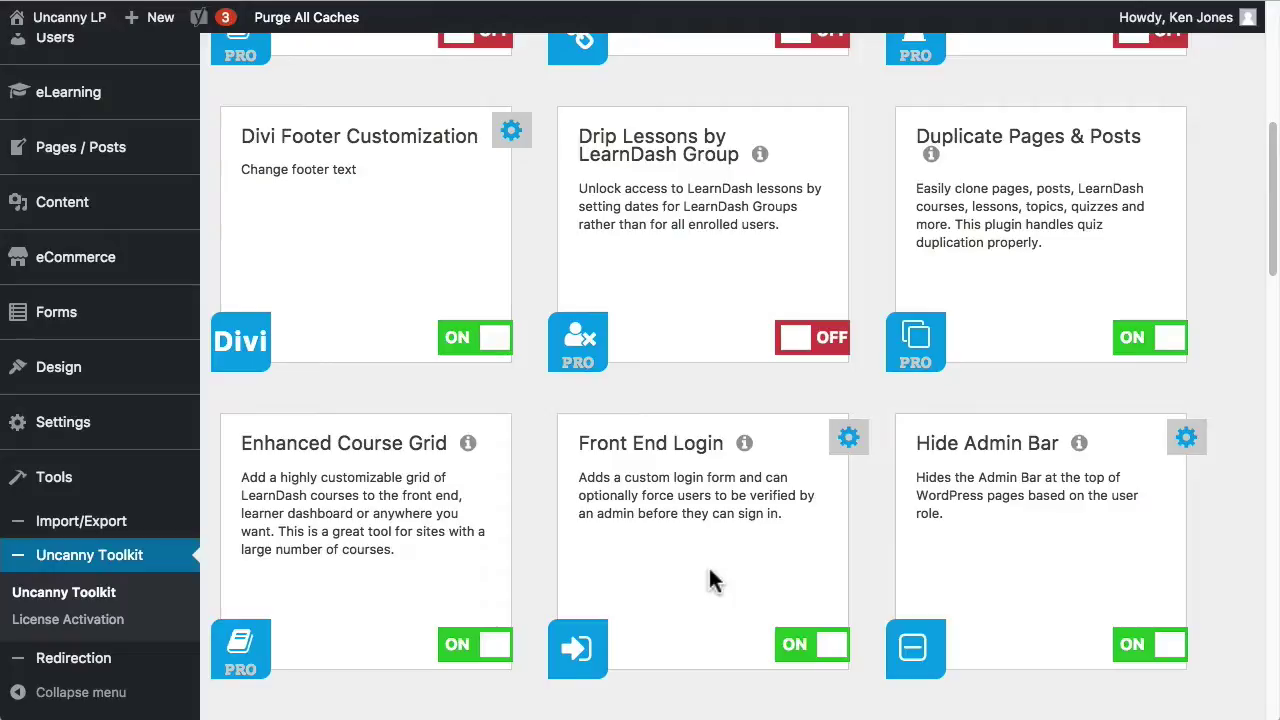
pyautogui.scroll(3, 23, 286)
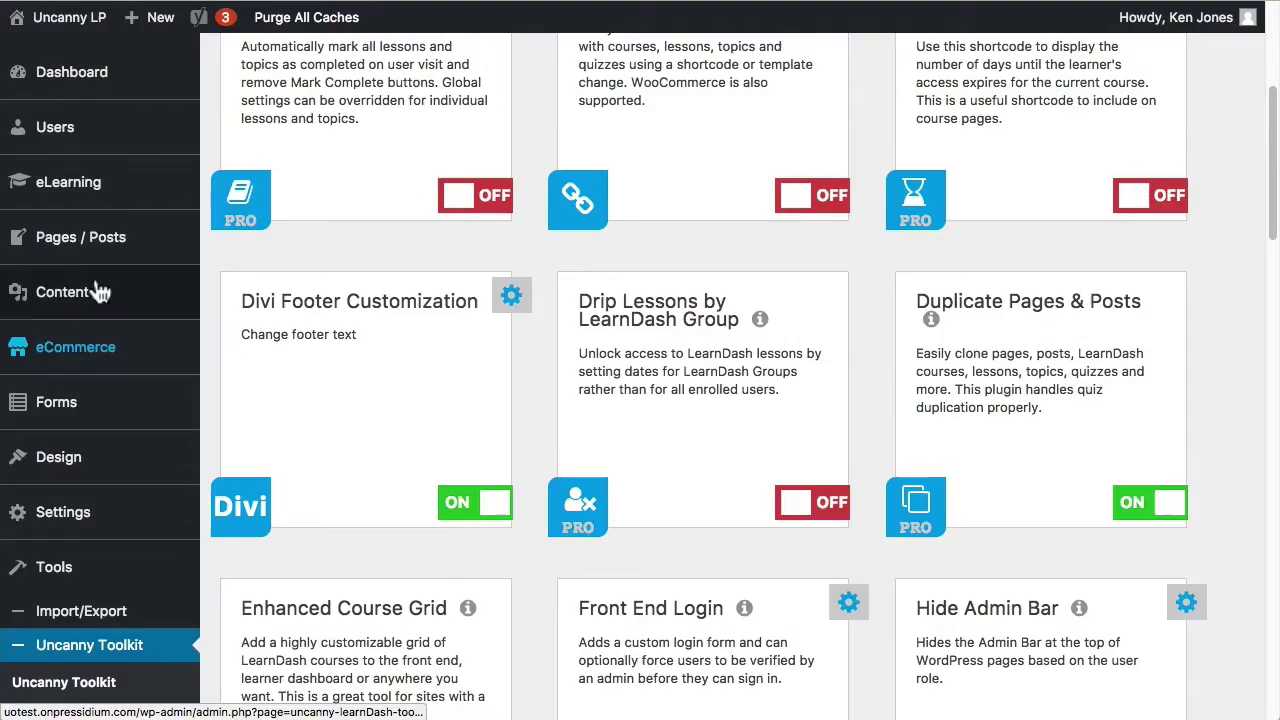
# - Open the administrator account's profile from All Users and review its Course Info section
pyautogui.click(72, 129)
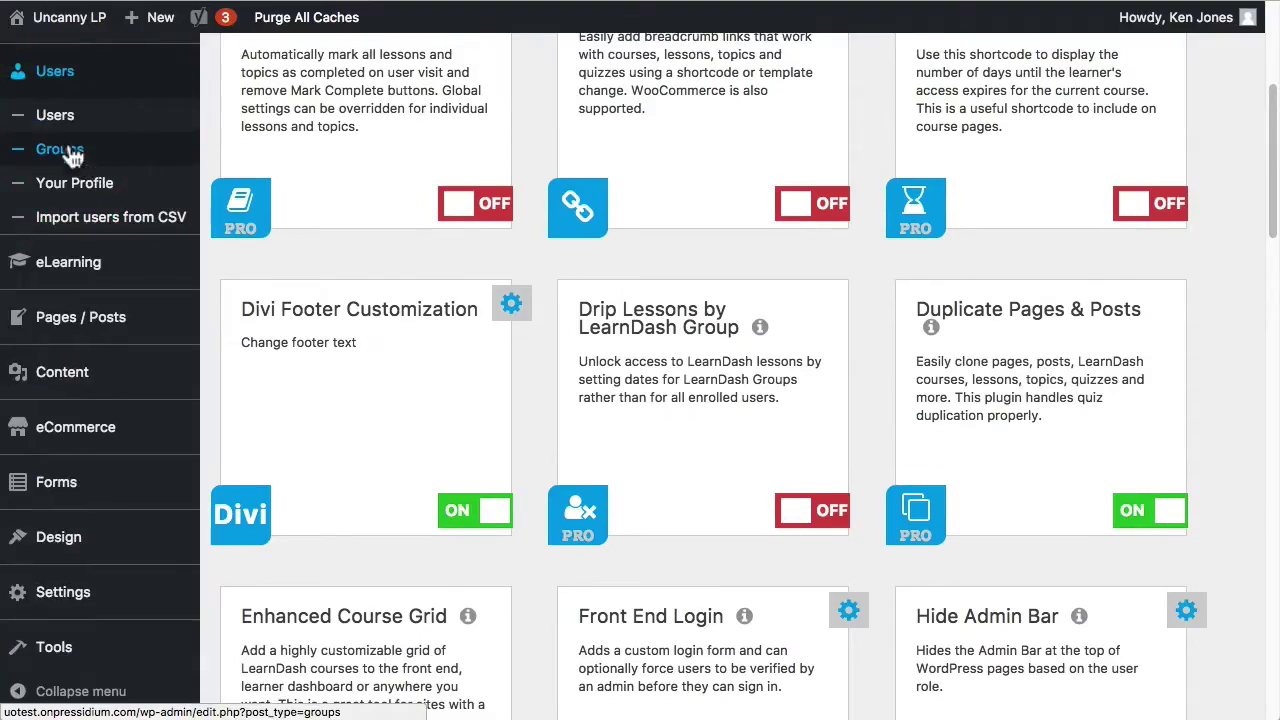
pyautogui.click(57, 117)
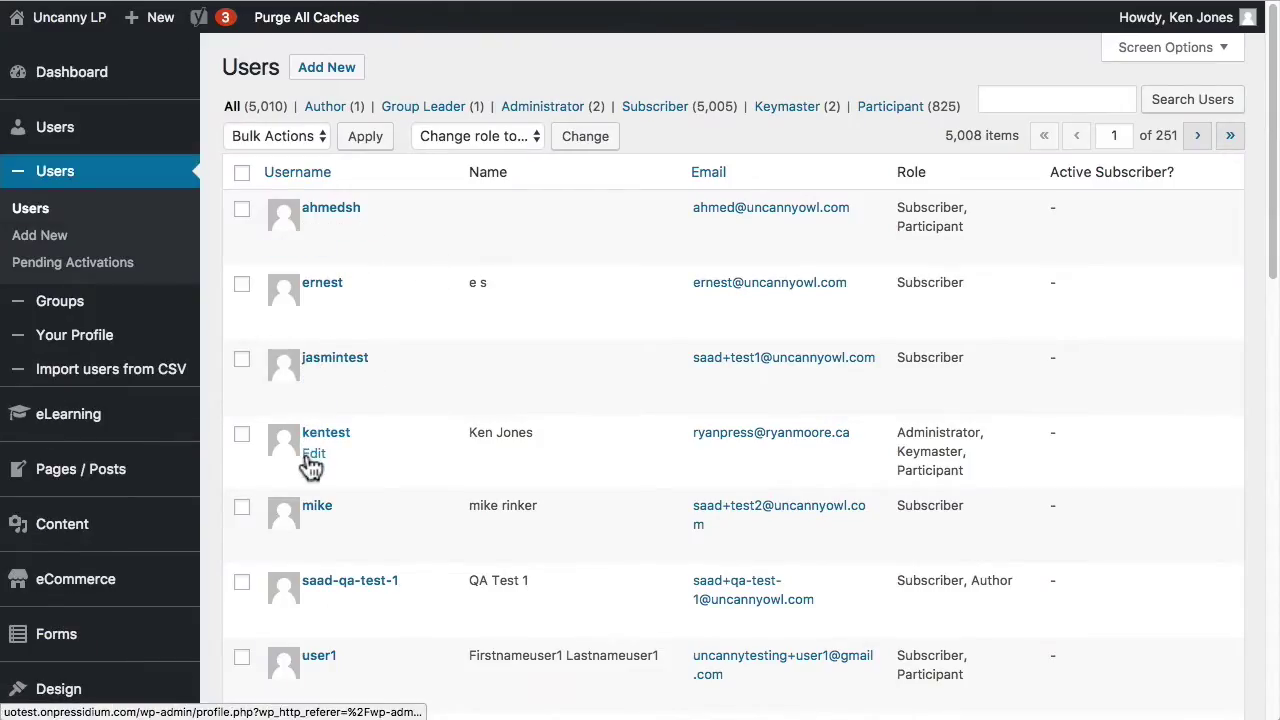
pyautogui.click(313, 453)
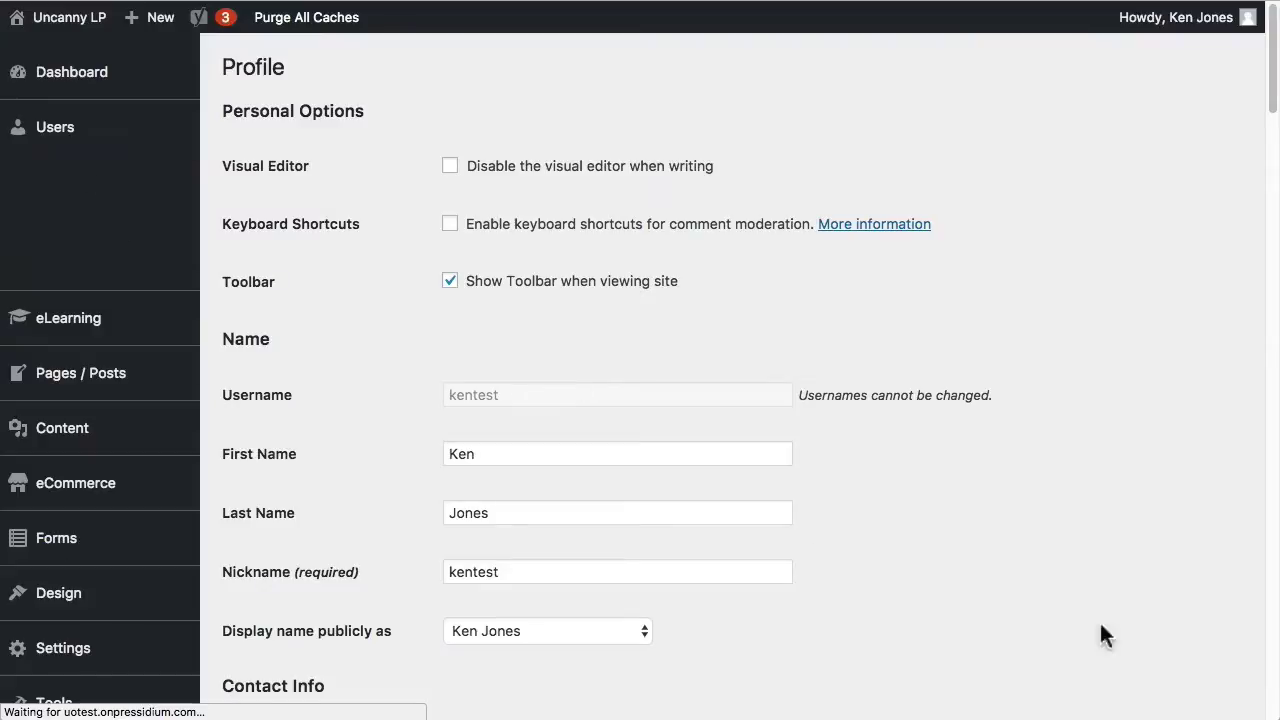
pyautogui.scroll(-20, 1062, 318)
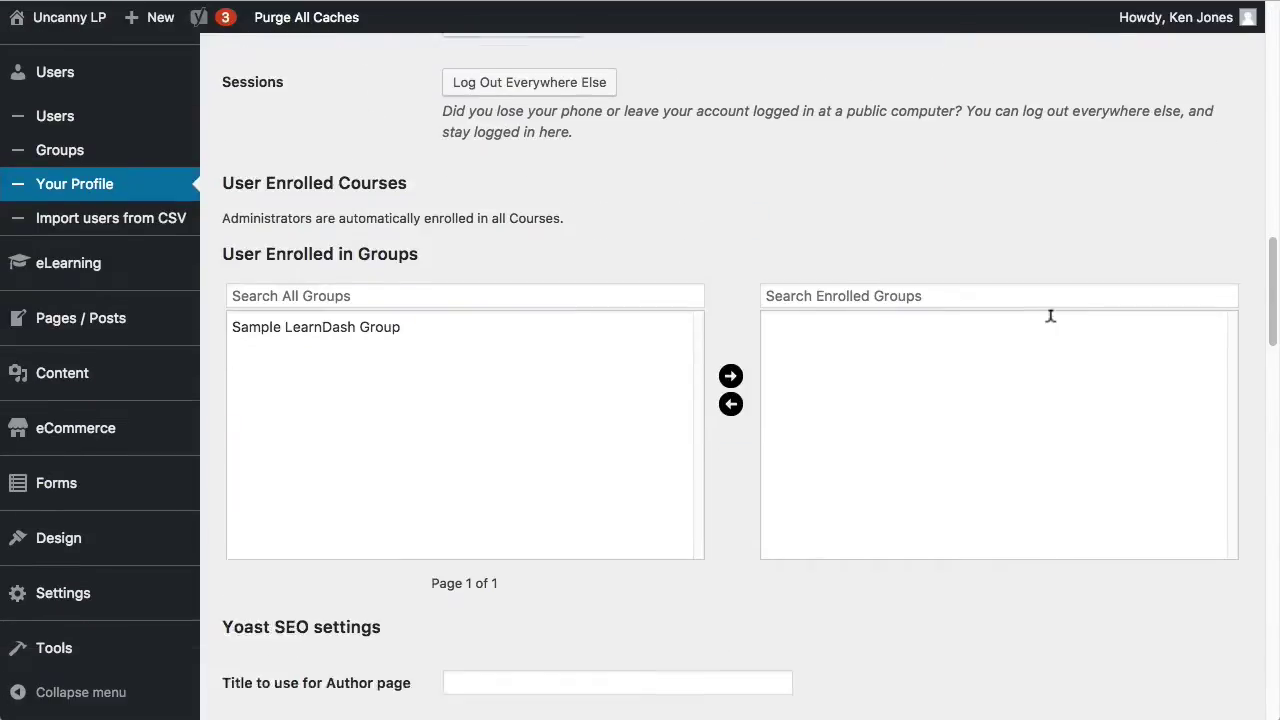
pyautogui.scroll(-5, 1043, 328)
pyautogui.scroll(-7, 1043, 328)
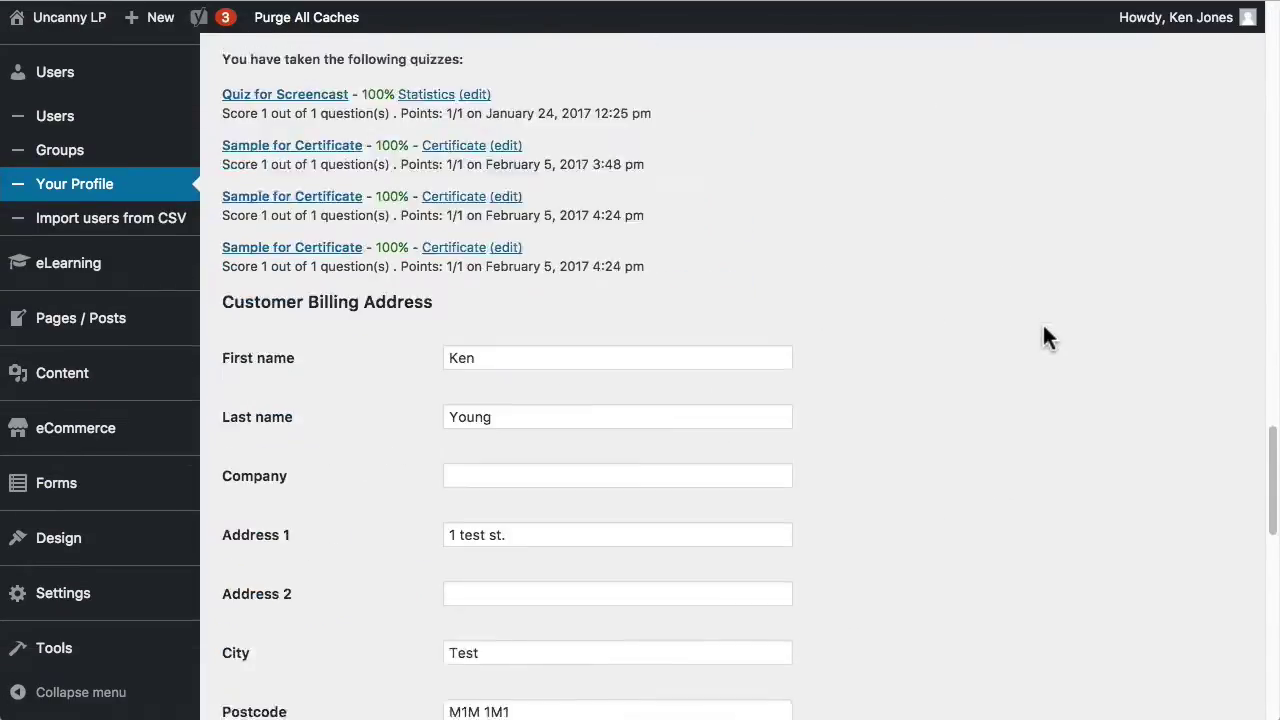
pyautogui.scroll(-4, 1041, 335)
pyautogui.scroll(12, 1041, 335)
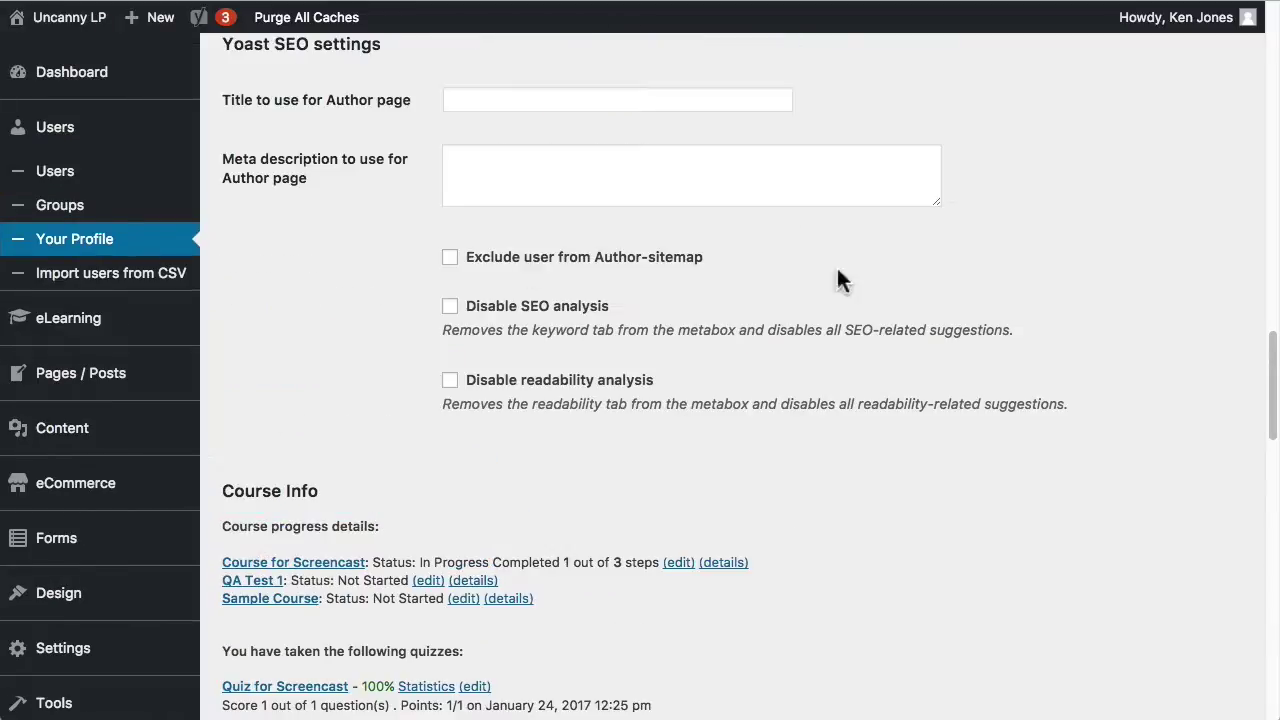
pyautogui.scroll(2, 336, 350)
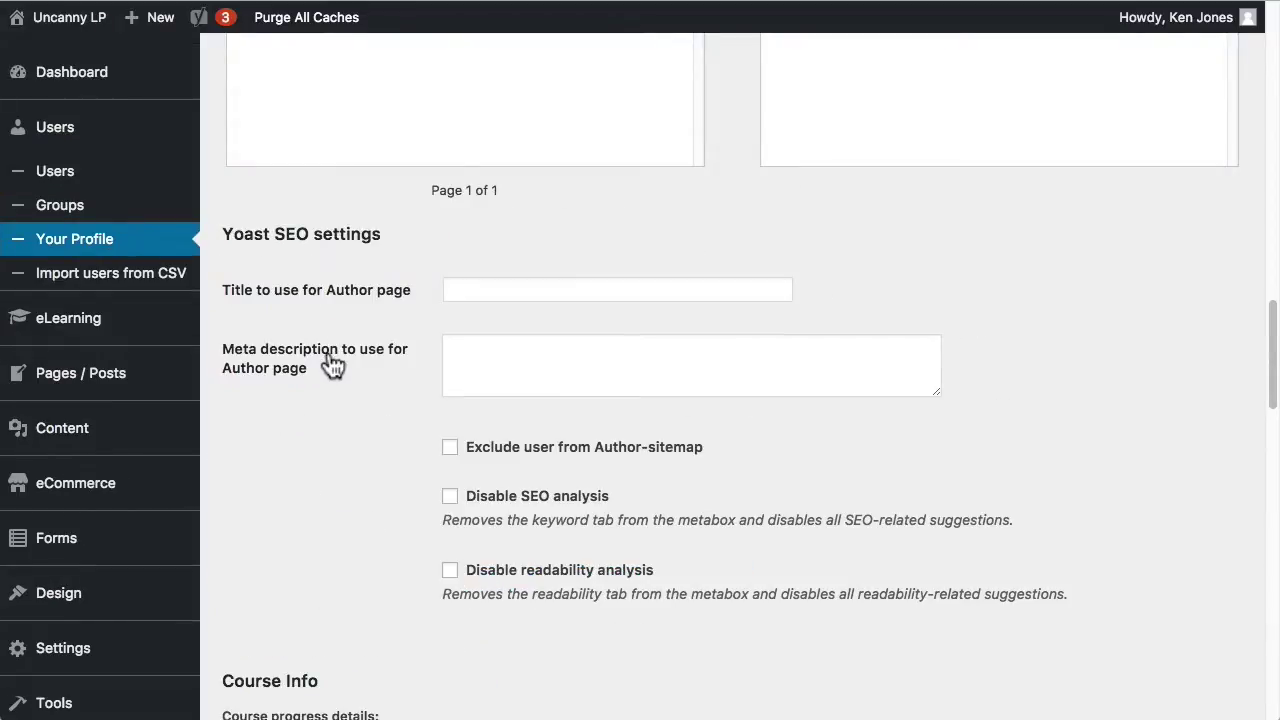
pyautogui.scroll(8, 333, 365)
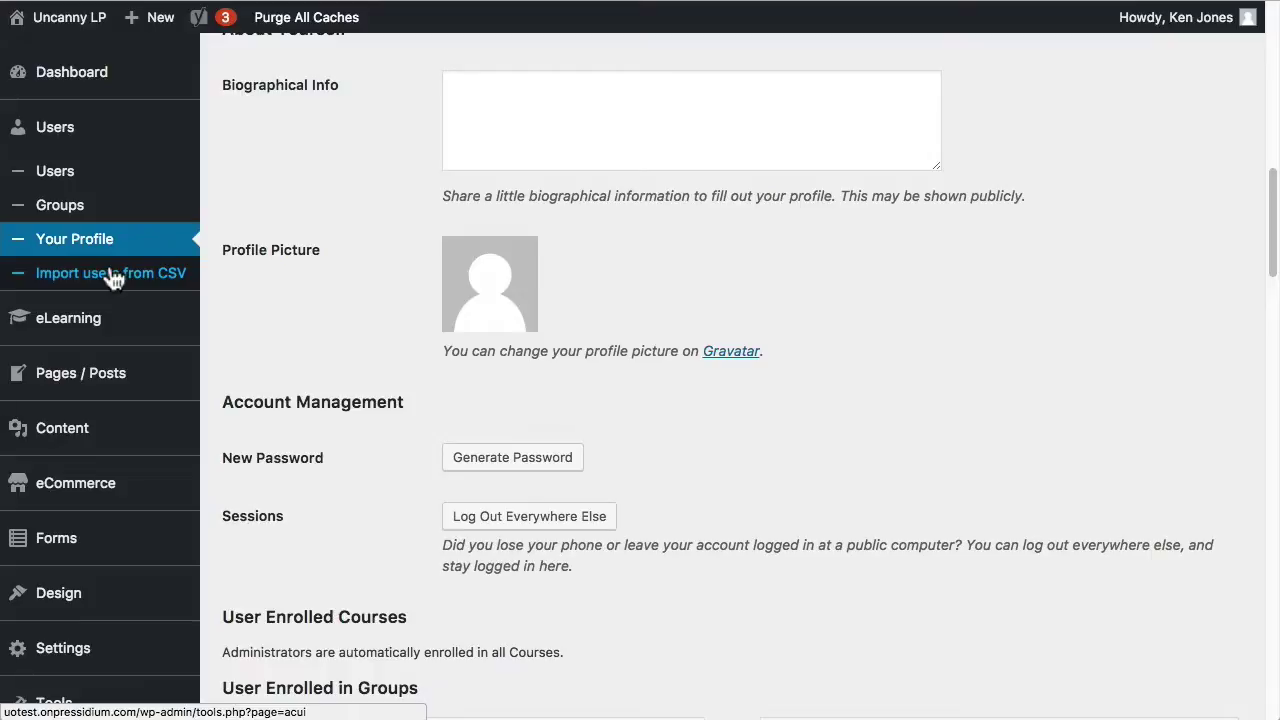
# - Return to the Users list and scroll down to locate the test subscriber
pyautogui.click(55, 171)
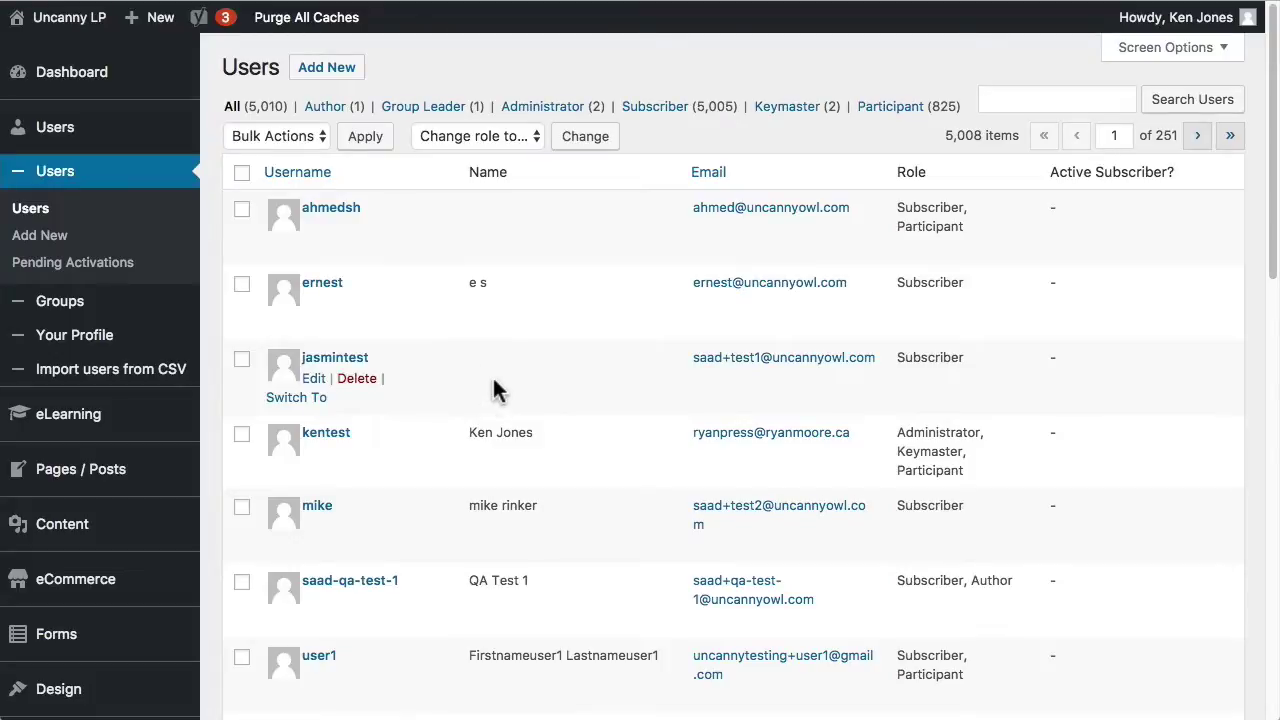
pyautogui.scroll(-3, 493, 381)
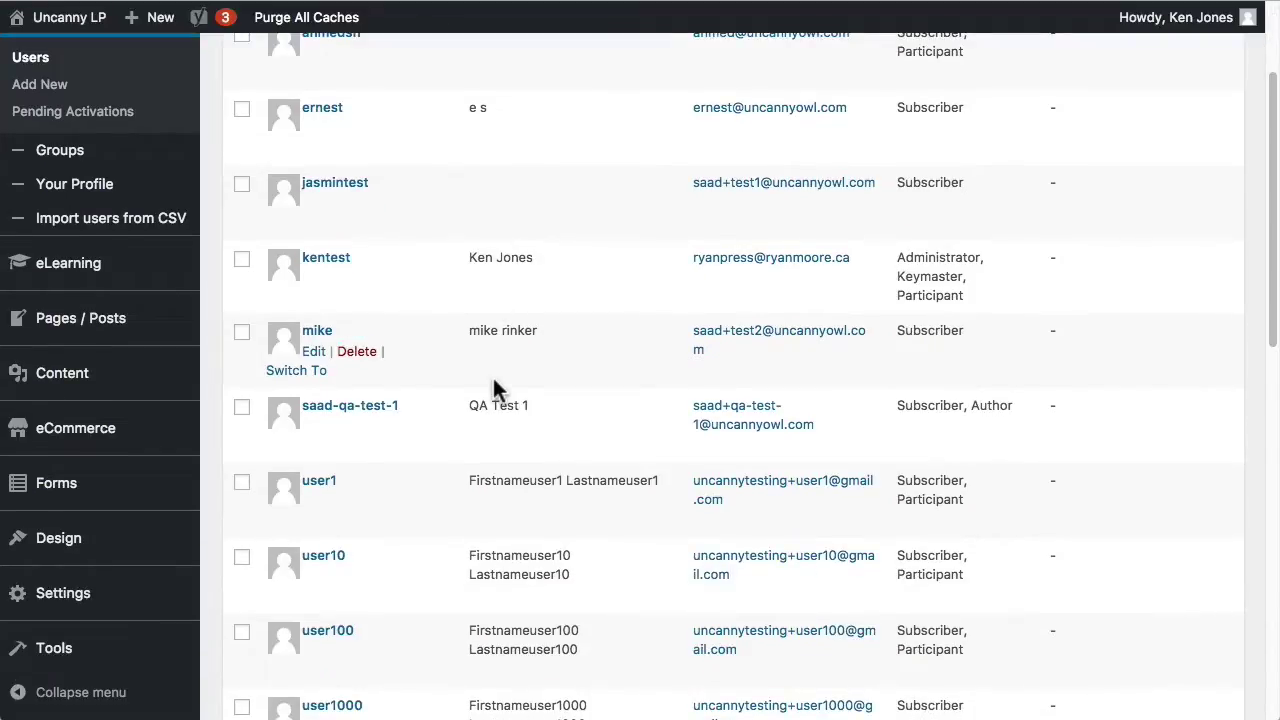
pyautogui.scroll(-5, 477, 385)
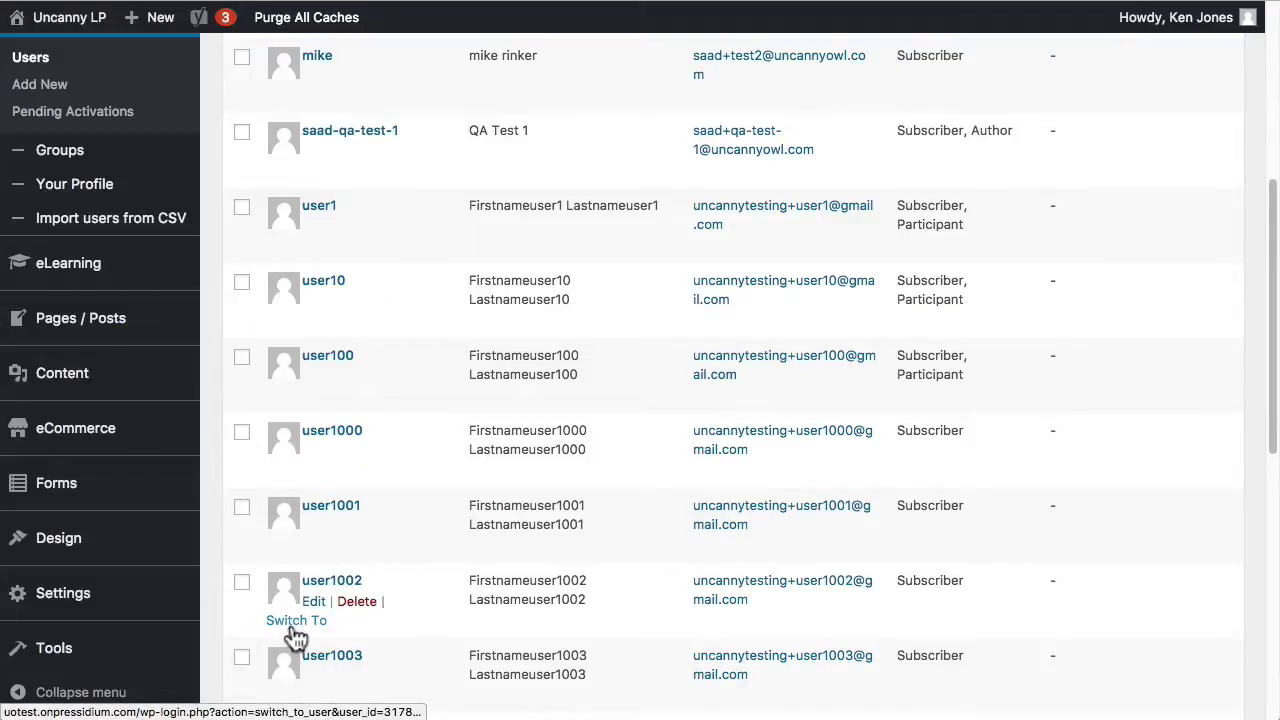
# - Switch To the test user and confirm the My Account greeting shows them logged in
pyautogui.click(296, 622)
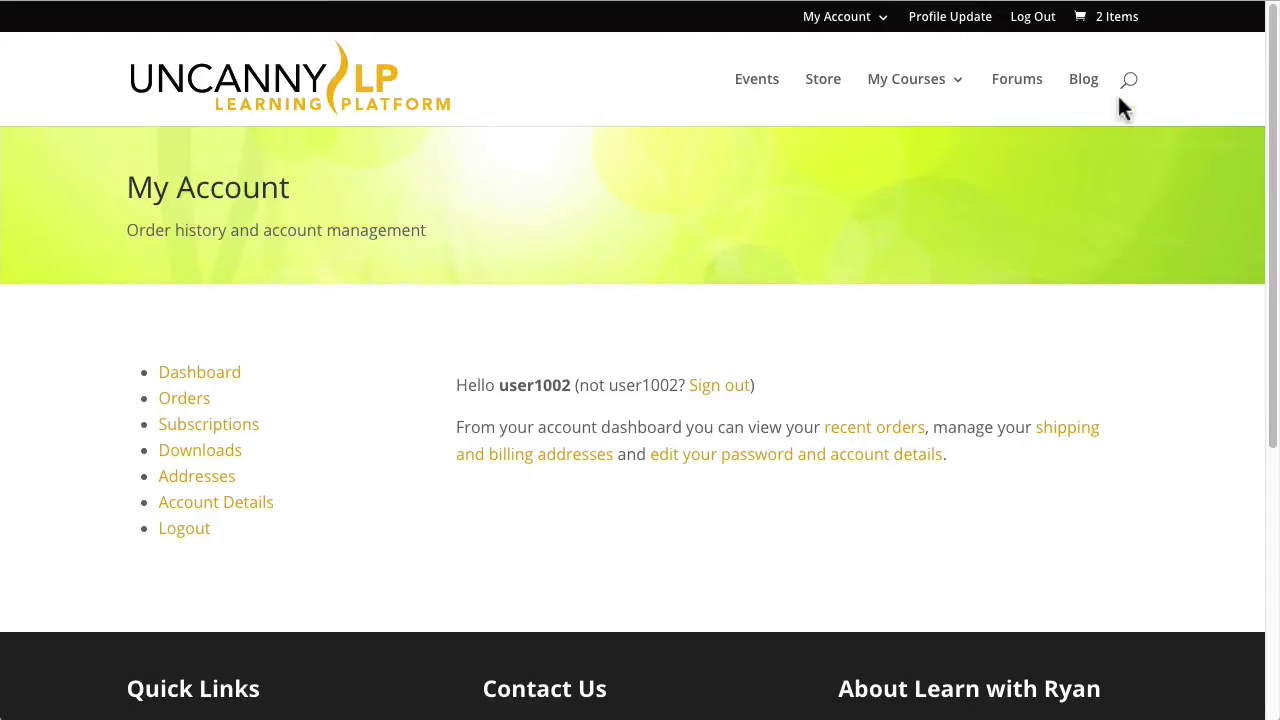
pyautogui.moveTo(500, 385); pyautogui.dragTo(571, 389)
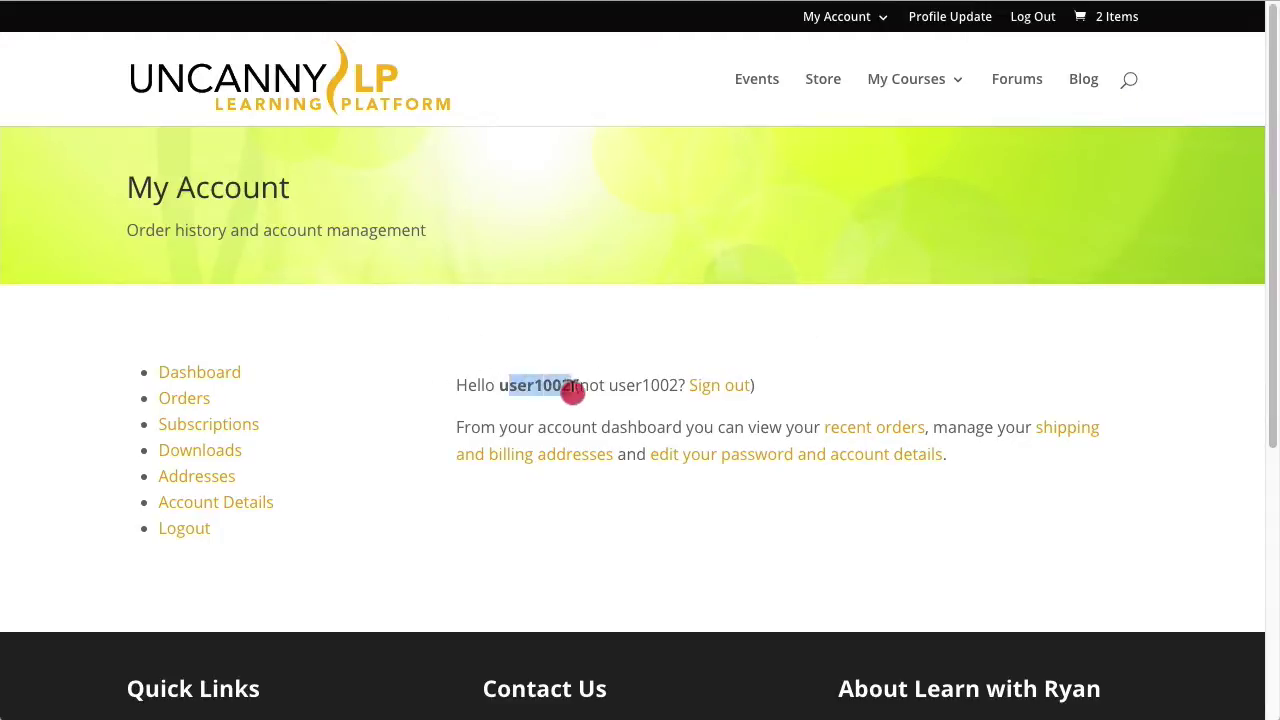
pyautogui.click(627, 393)
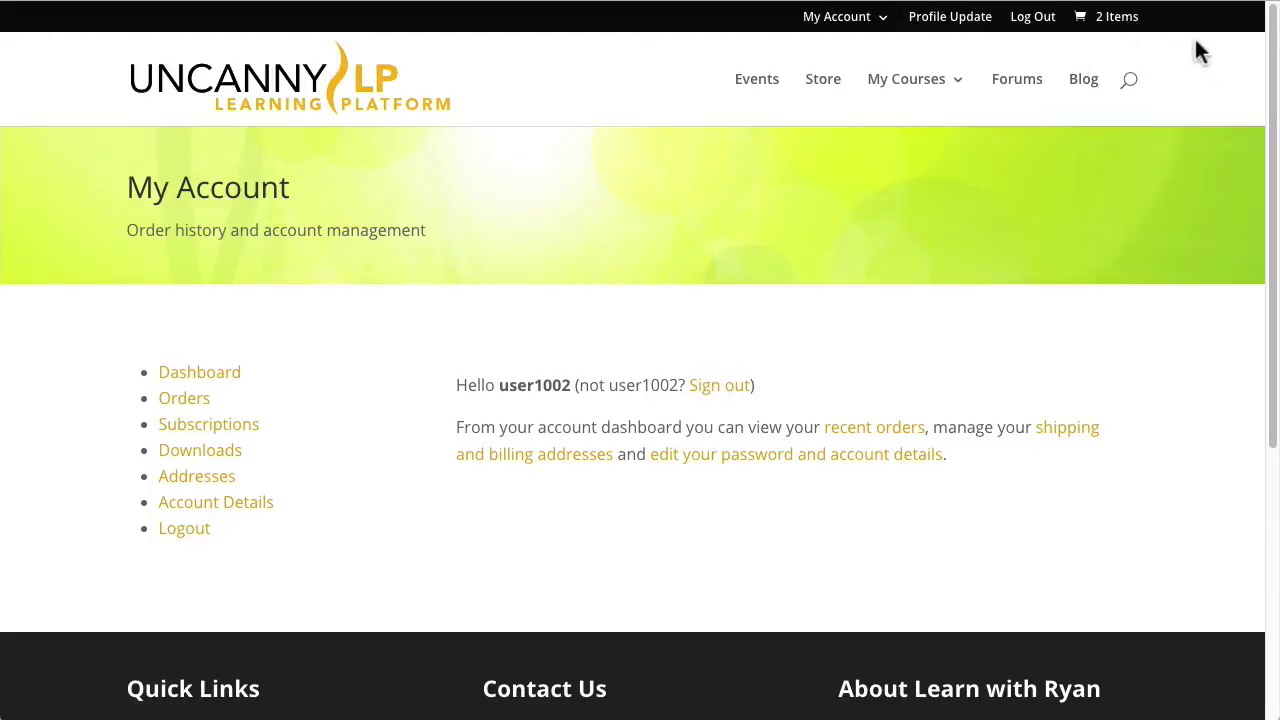
pyautogui.moveTo(830, 35)
# - In My Courses, expand Sample Course showing 23% progress and open the Text & Video lesson
pyautogui.click(908, 82)
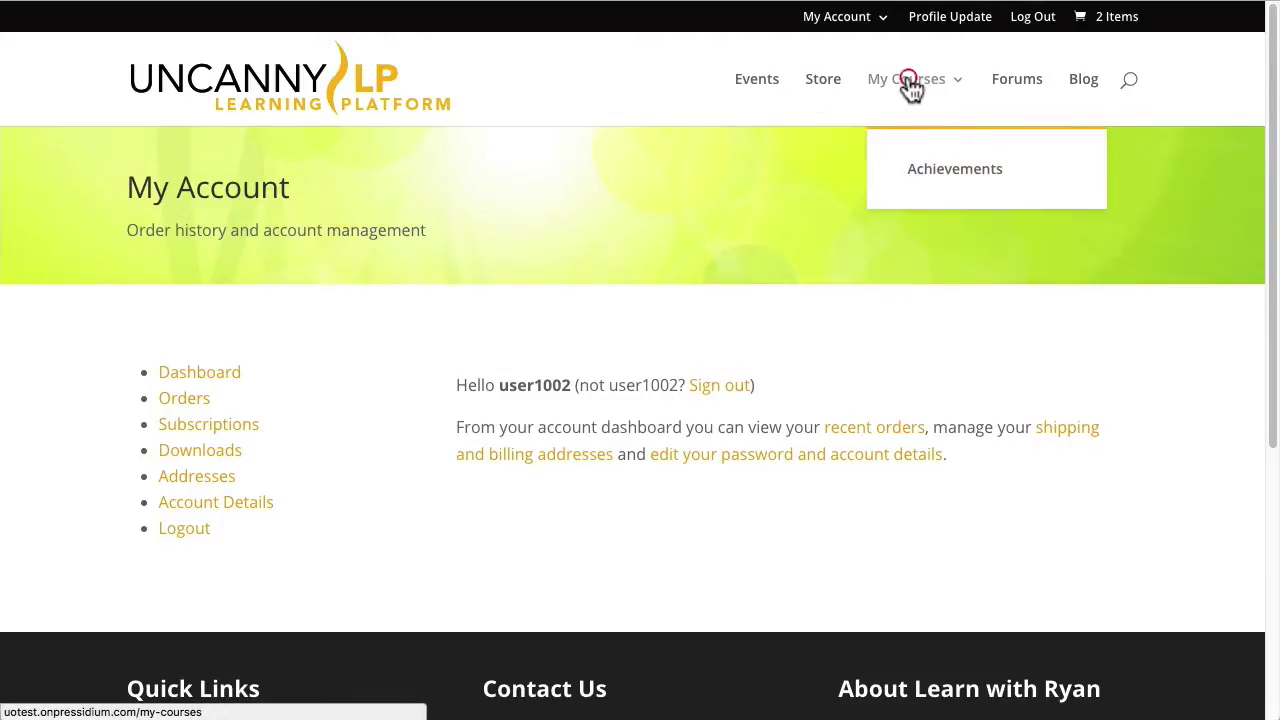
pyautogui.scroll(-4, 480, 425)
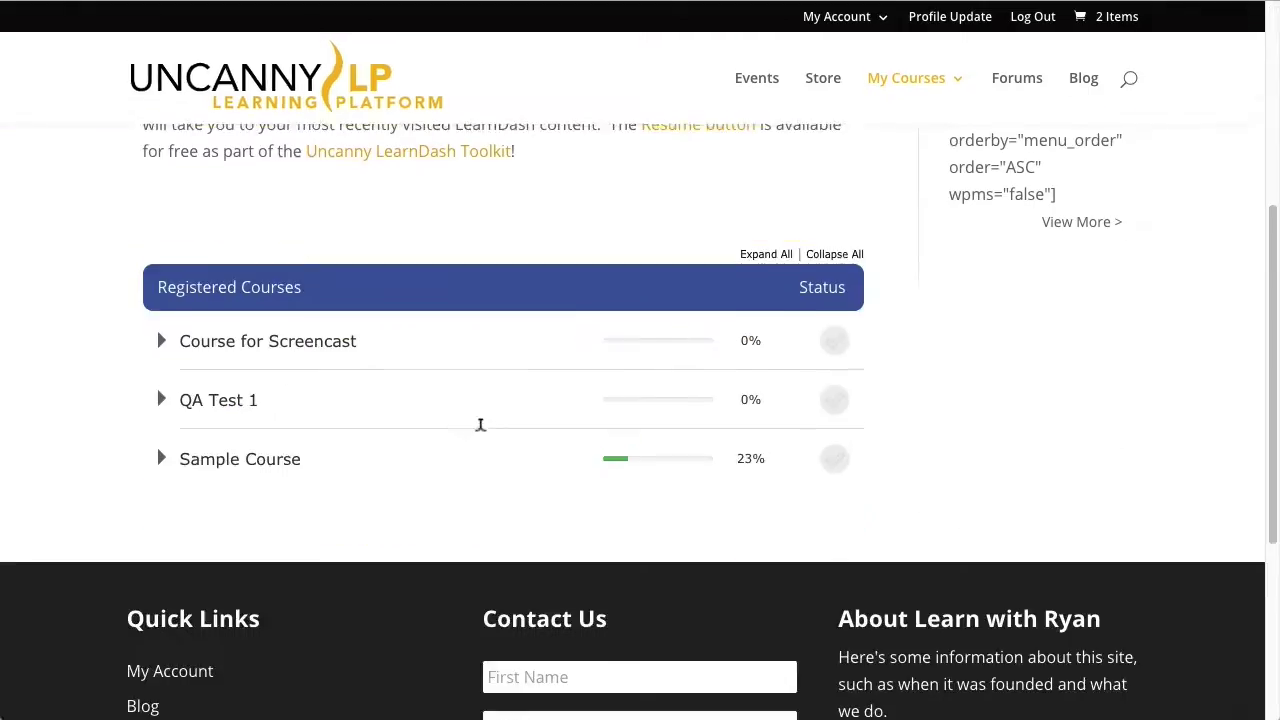
pyautogui.click(159, 420)
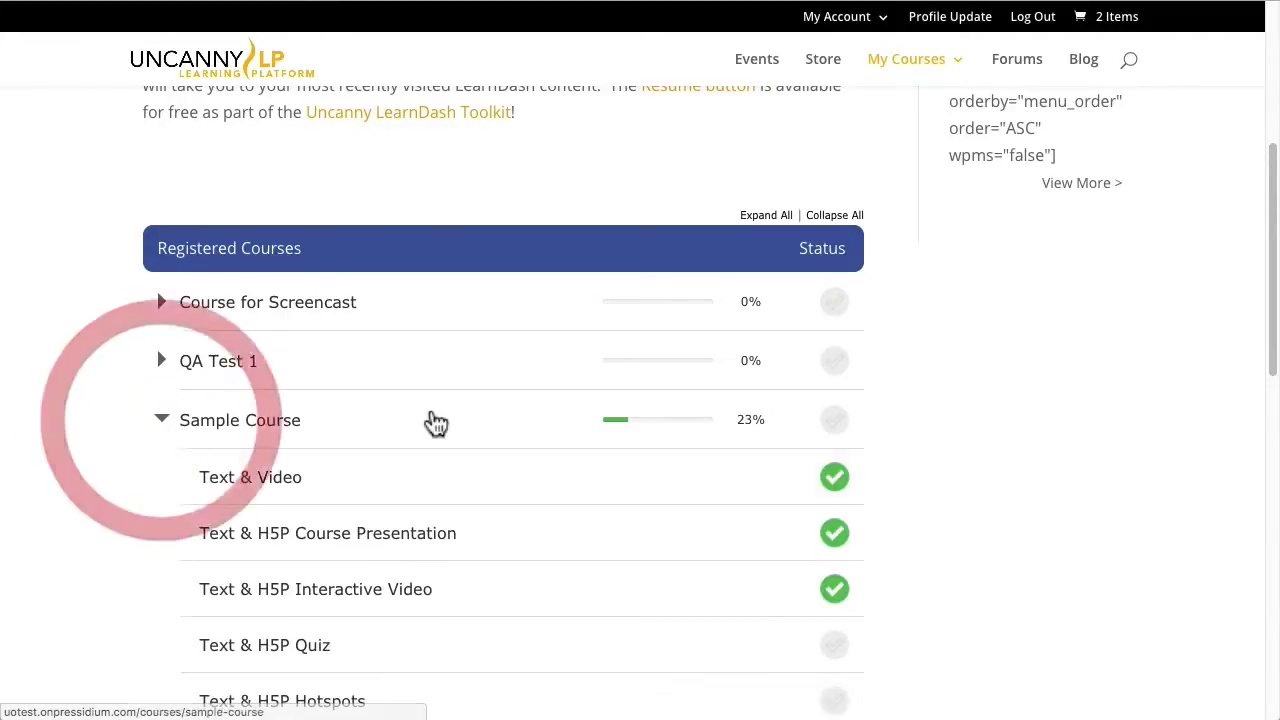
pyautogui.scroll(-1, 436, 424)
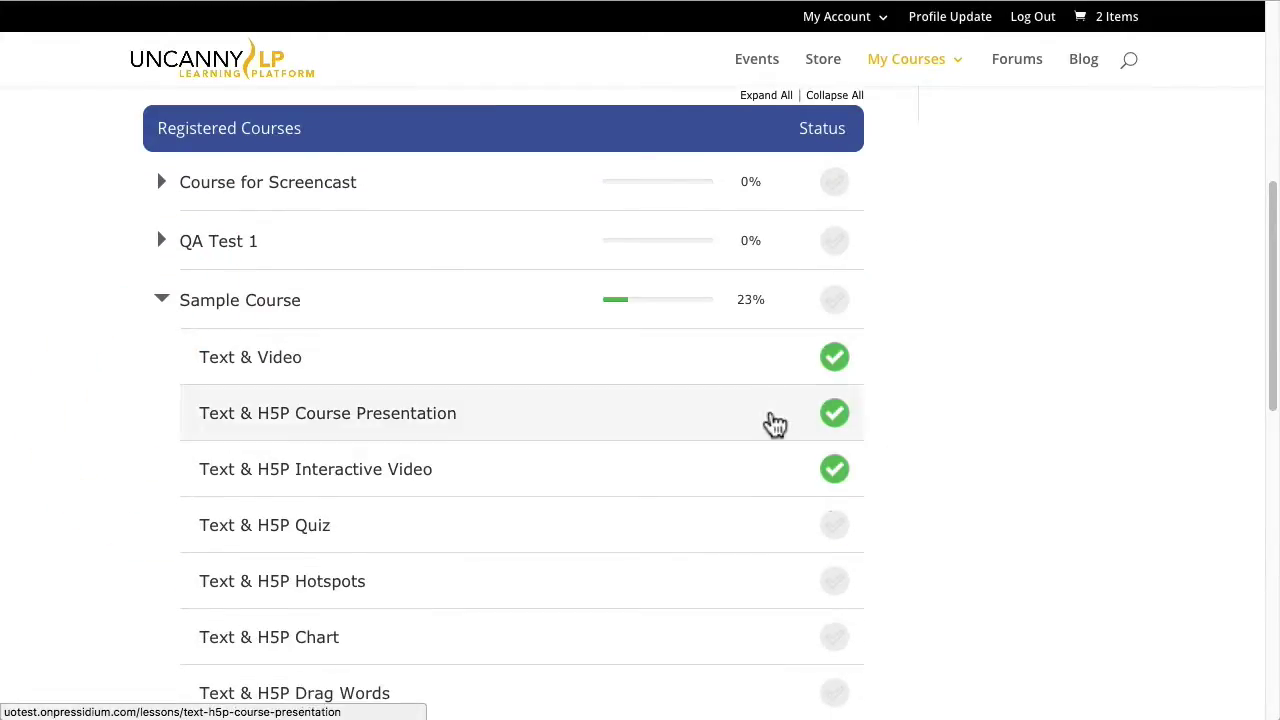
pyautogui.click(303, 366)
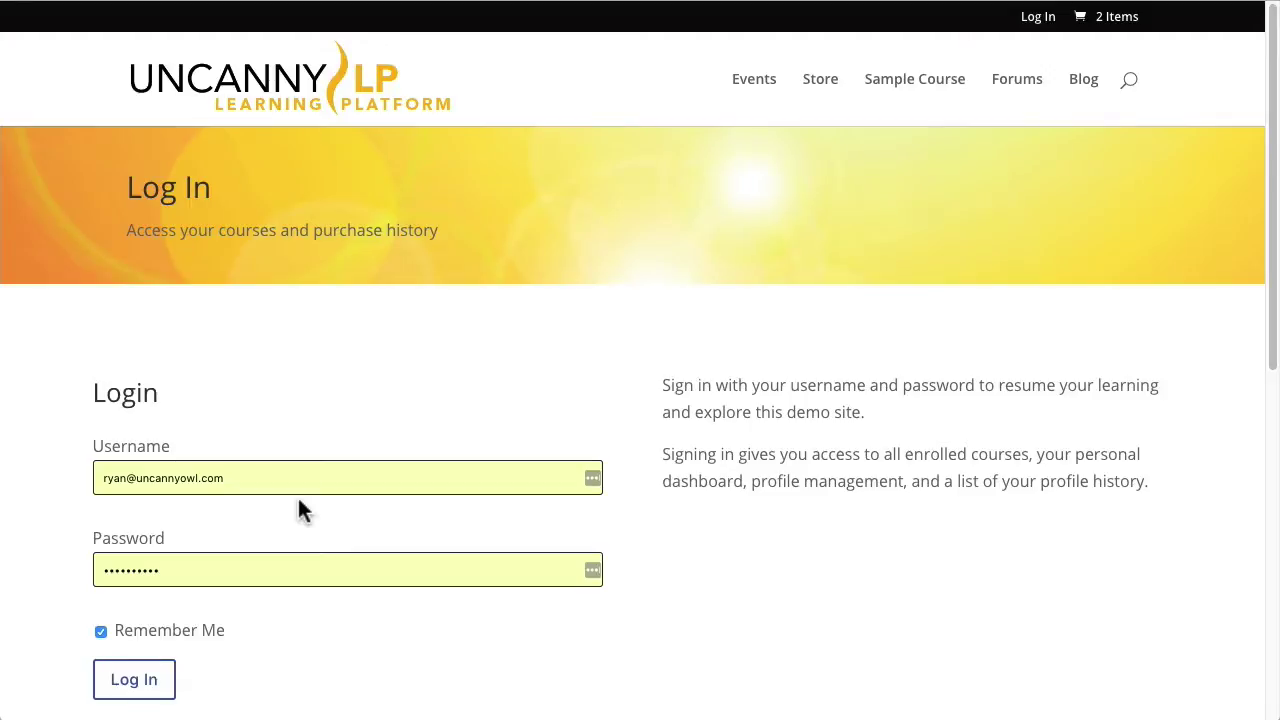
# - Log back in as the administrator to reach the WordPress Dashboard
pyautogui.click(157, 684)
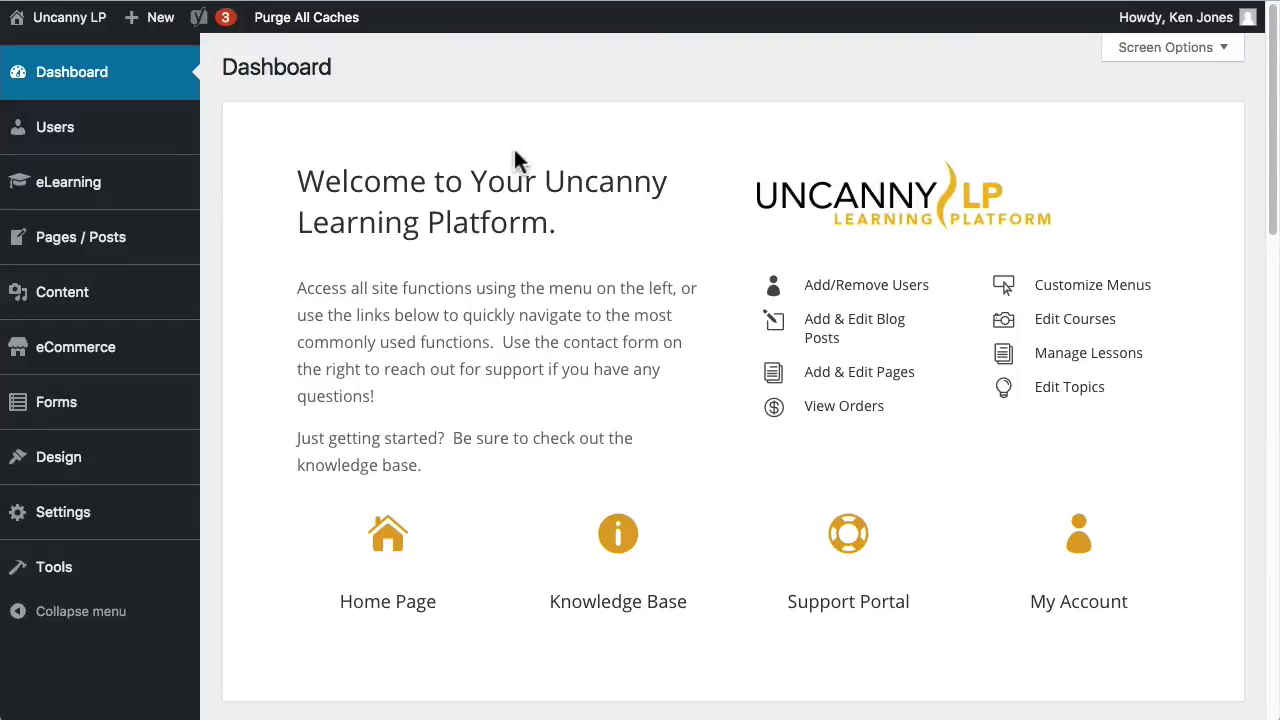